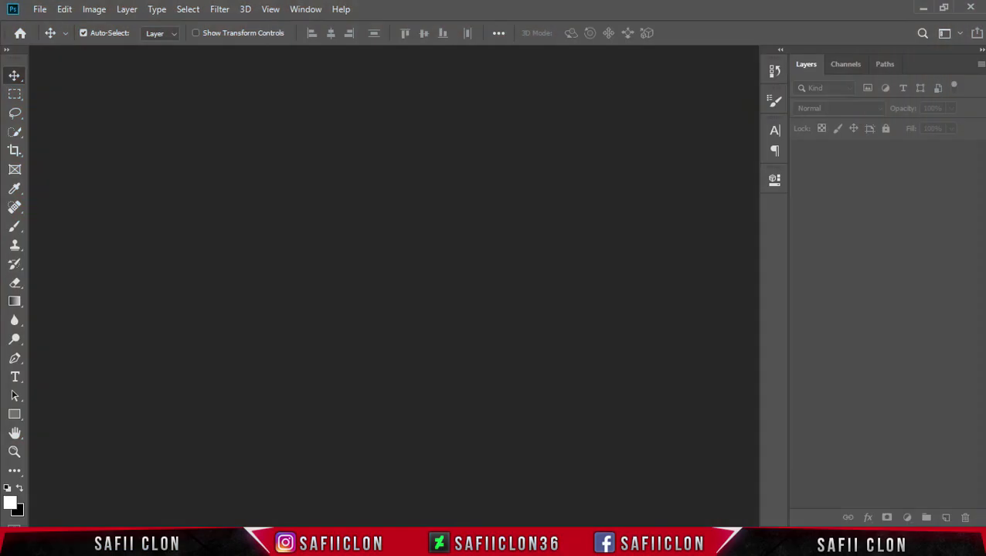
# Open Model.jpg from the Joker folder and unlock its Background layer into Layer 0
pyautogui.click(40, 11)
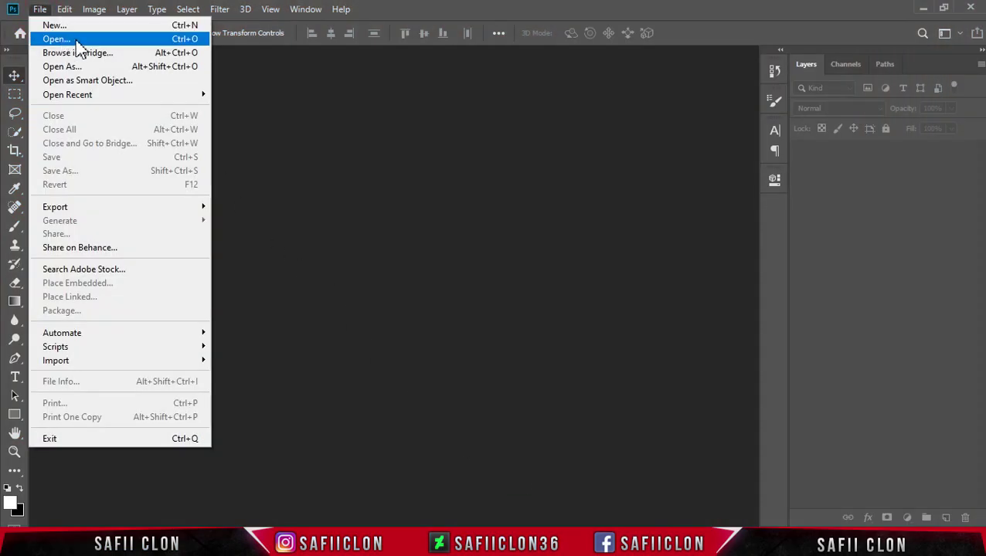
pyautogui.click(70, 40)
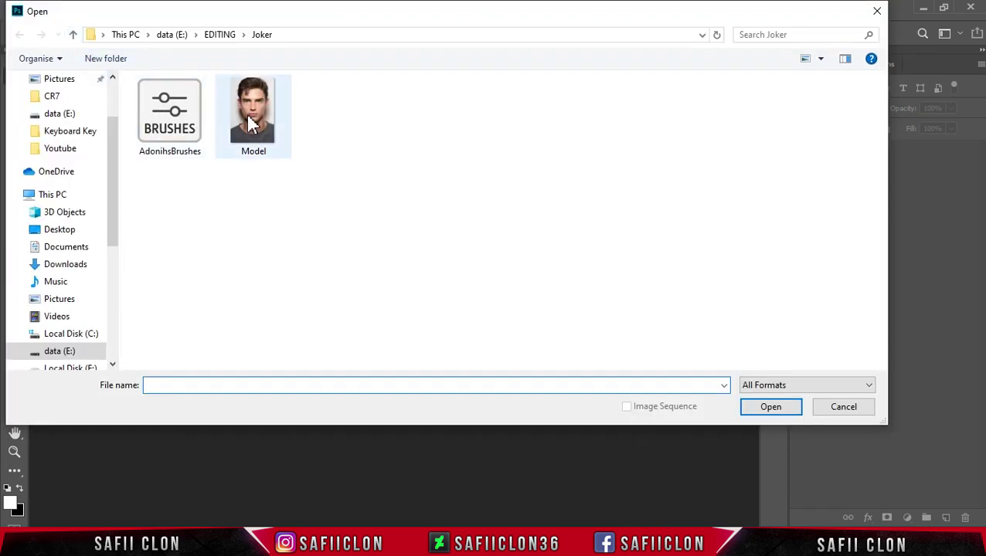
pyautogui.click(248, 114)
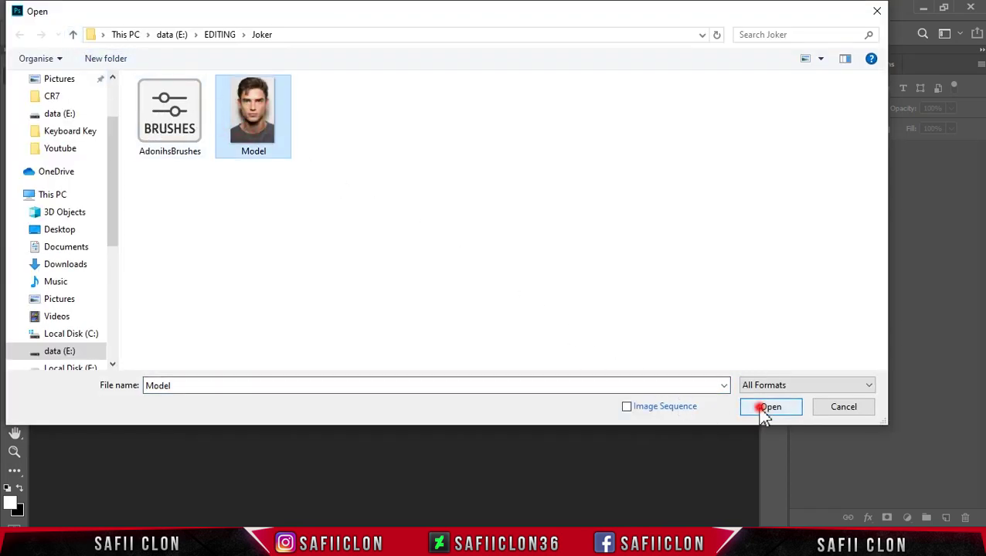
pyautogui.click(769, 407)
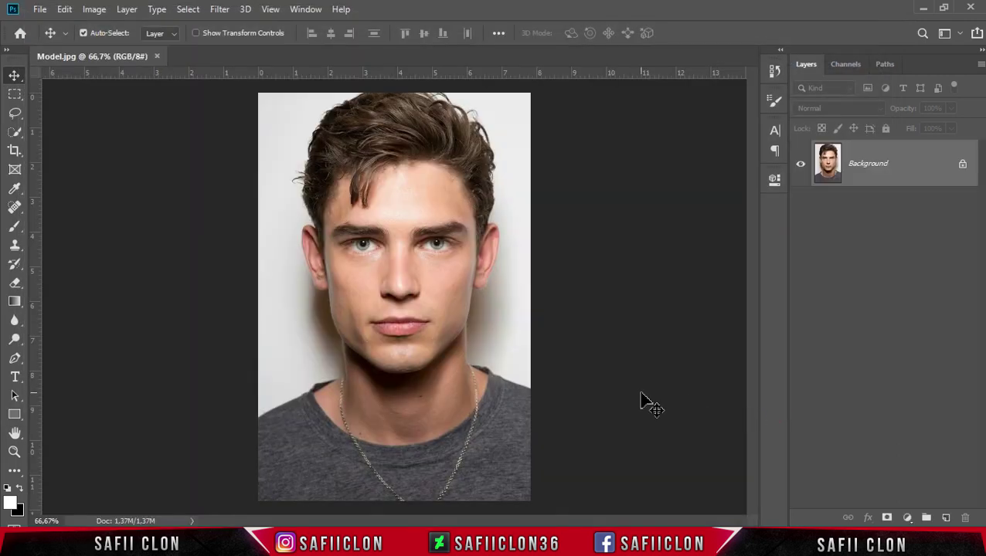
pyautogui.click(962, 167)
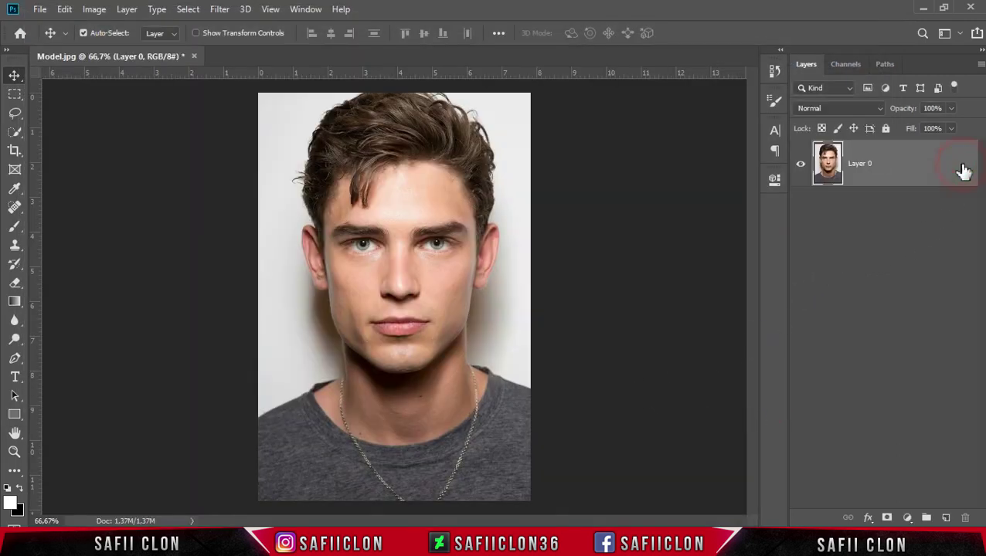
# Duplicate Layer 0 and name the copy MODEL
pyautogui.rightClick(896, 167)
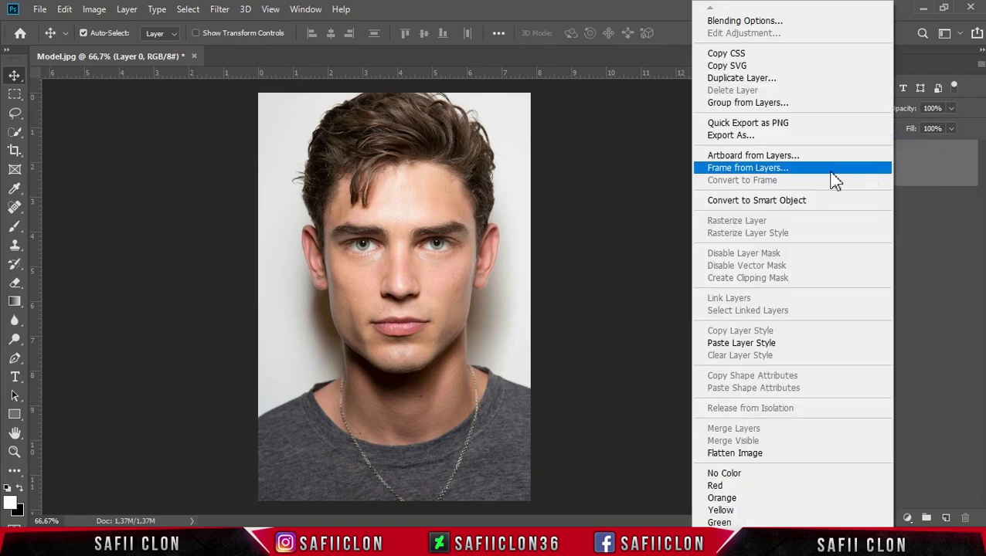
pyautogui.click(742, 78)
pyautogui.click(612, 139)
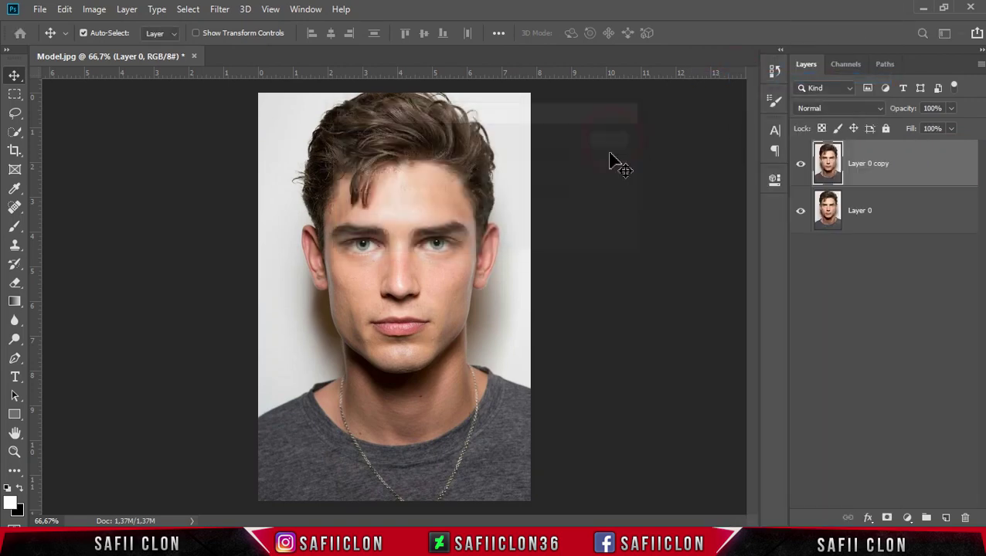
pyautogui.doubleClick(869, 166)
pyautogui.write('MODEL')
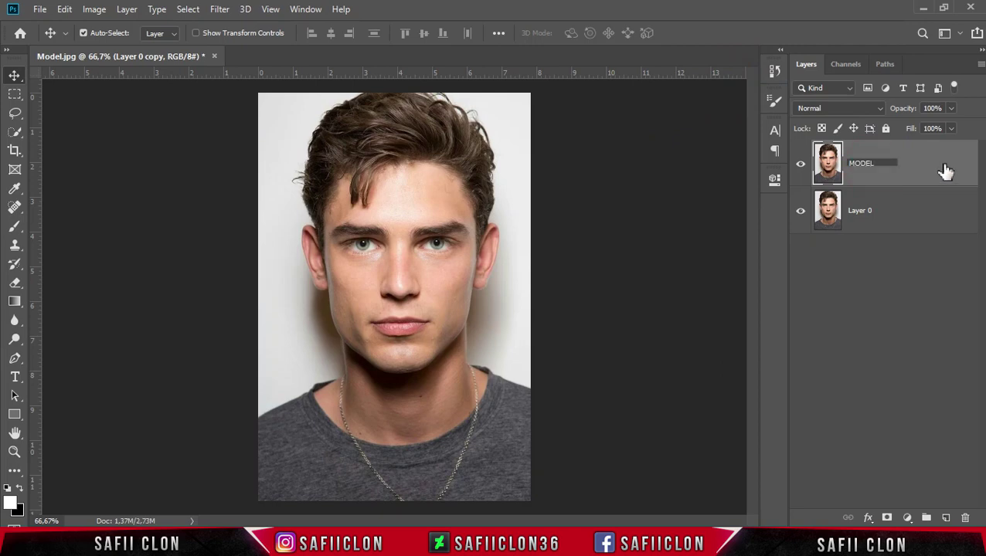
pyautogui.click(944, 166)
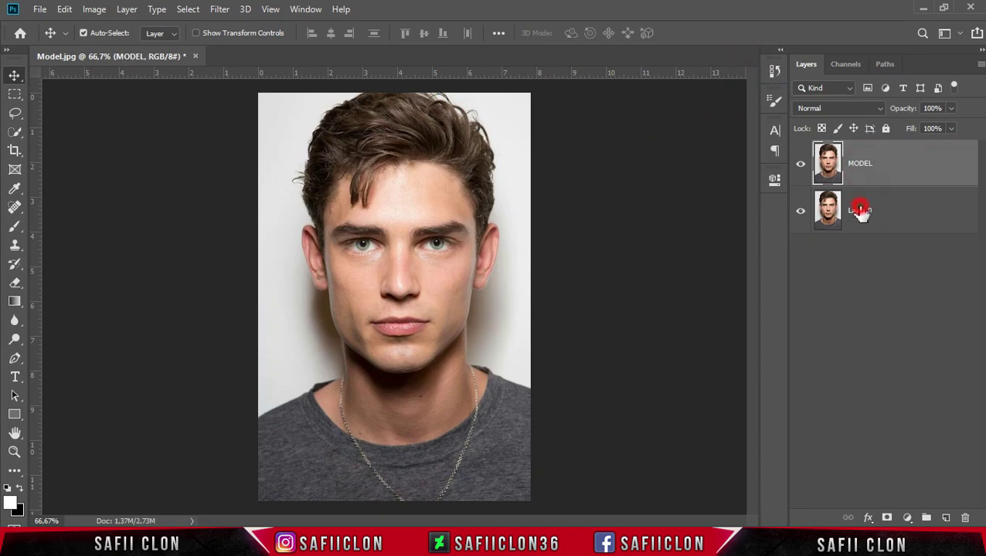
# Rename the original Layer 0 to ORIGINAL and reselect the MODEL layer
pyautogui.click(858, 210)
pyautogui.doubleClick(857, 210)
pyautogui.write('ORIGINAL')
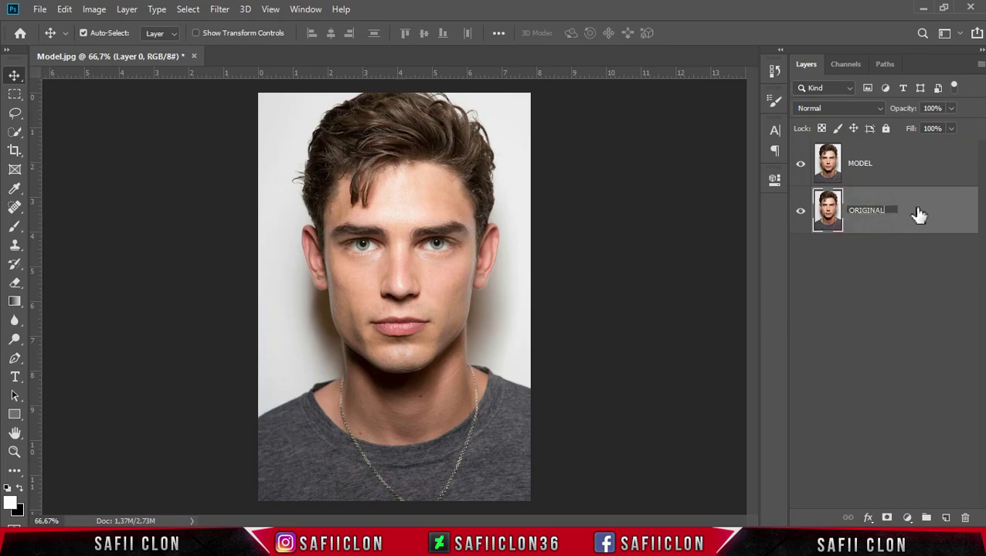
pyautogui.press('Return')
pyautogui.click(891, 165)
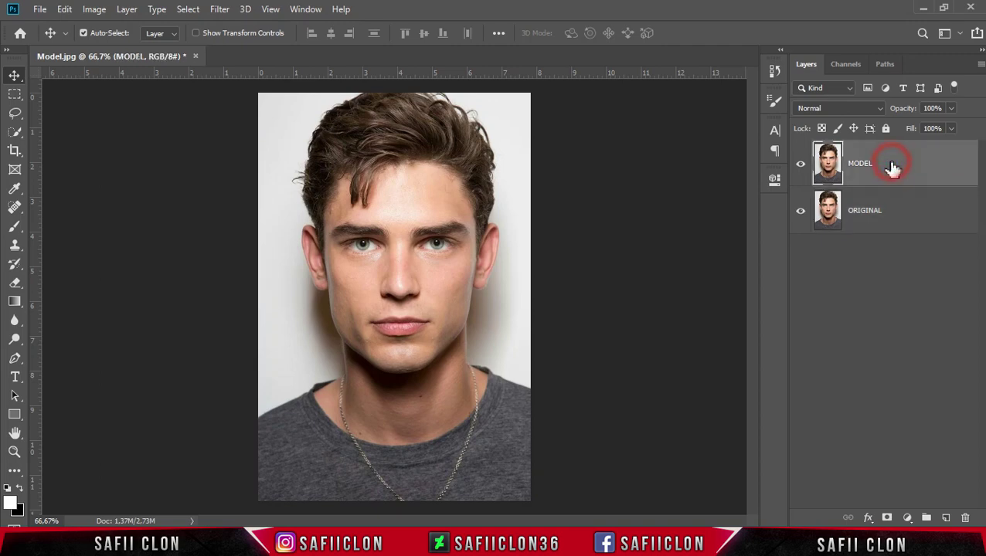
pyautogui.click(908, 519)
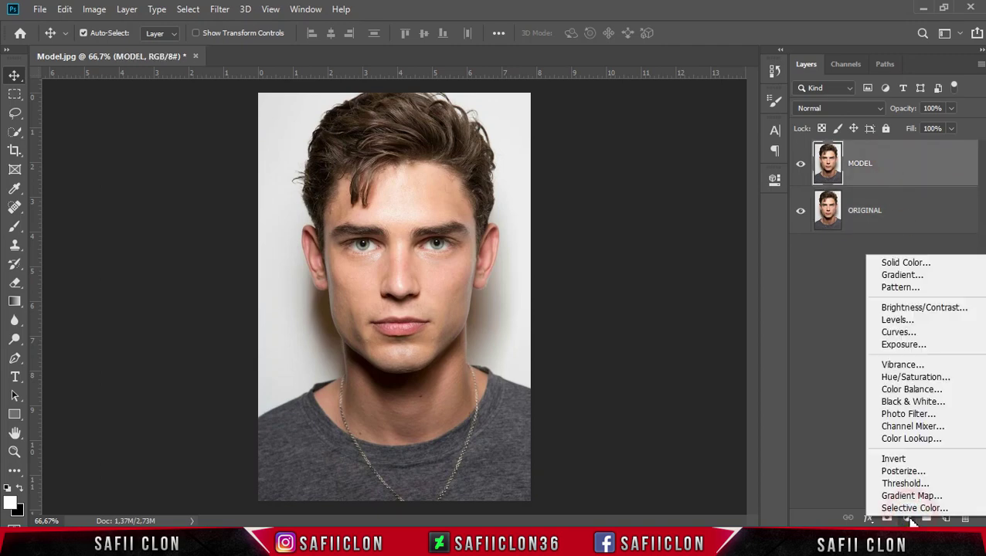
# Add a Black & White adjustment with Reds and Yellows at 84, toggling it to compare
pyautogui.click(914, 404)
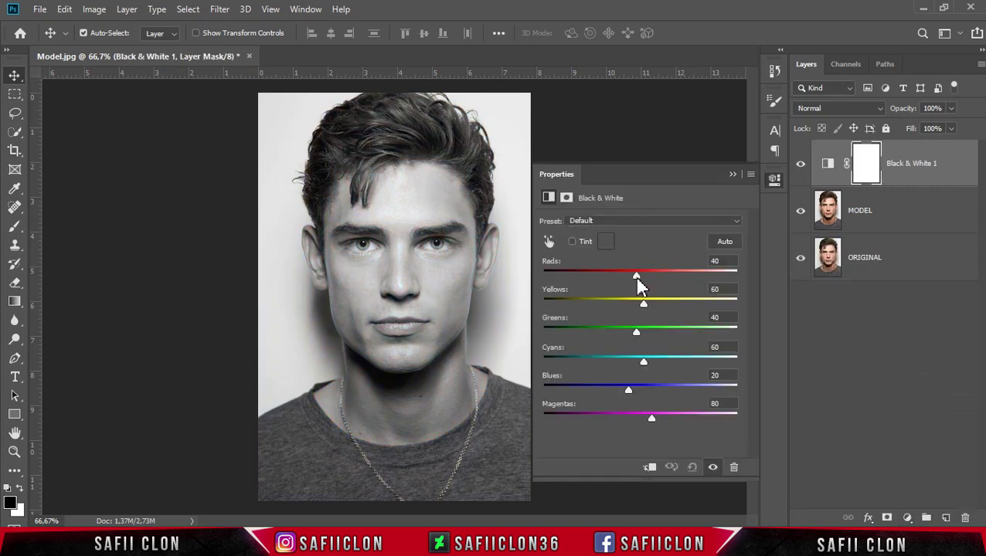
pyautogui.moveTo(635, 281)
pyautogui.mouseDown()
pyautogui.moveTo(653, 273)
pyautogui.moveTo(640, 303)
pyautogui.mouseUp()
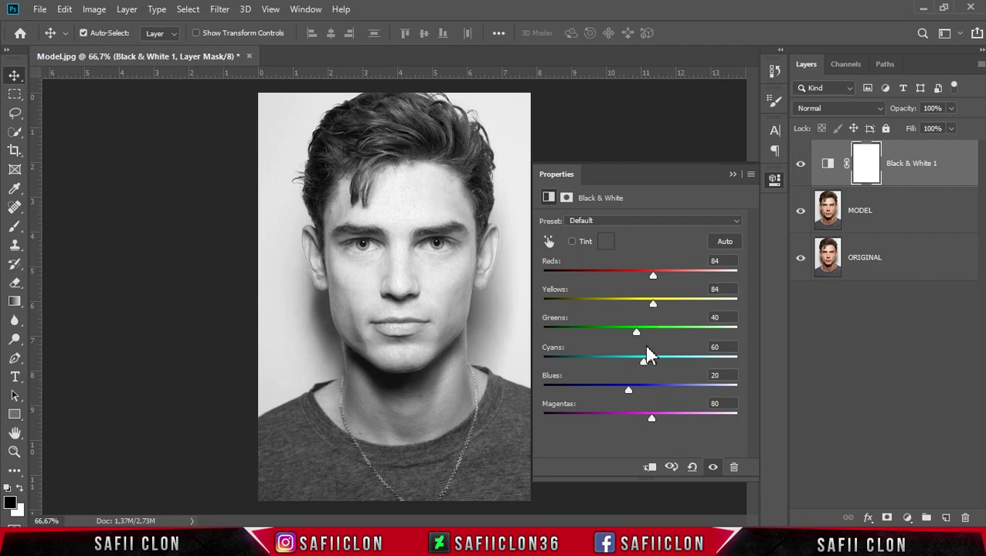
pyautogui.click(732, 175)
pyautogui.click(800, 168)
pyautogui.click(800, 168)
pyautogui.click(801, 168)
pyautogui.click(801, 167)
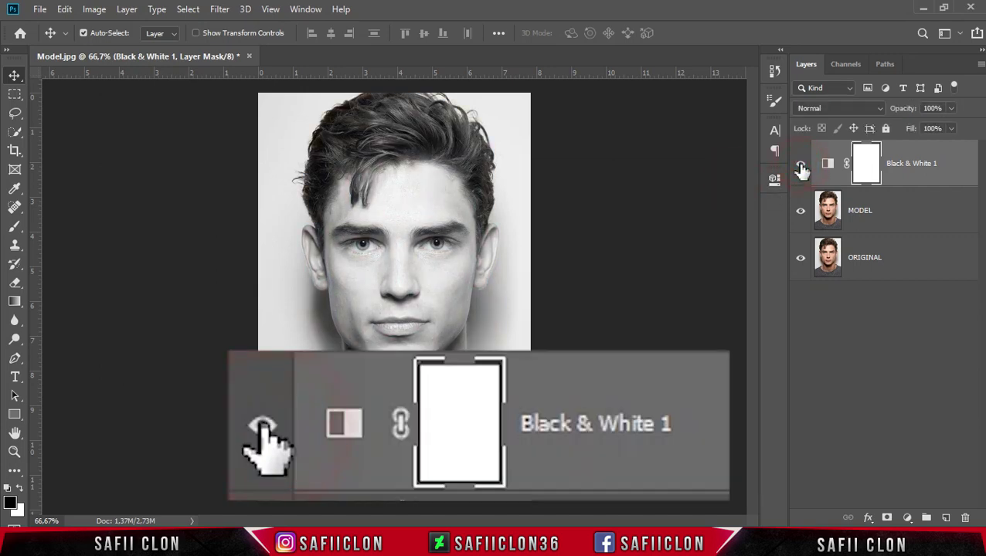
# Invert the Black & White 1 mask to black so the photo shows in colour
pyautogui.click(867, 165)
pyautogui.hotkey('ctrl', 'i')
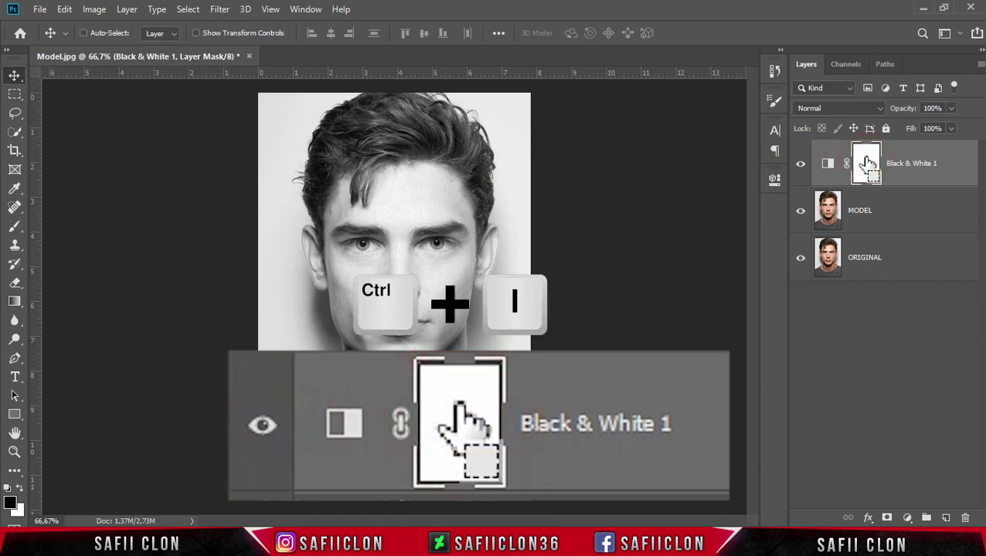
pyautogui.hotkey('ctrl', 'i')
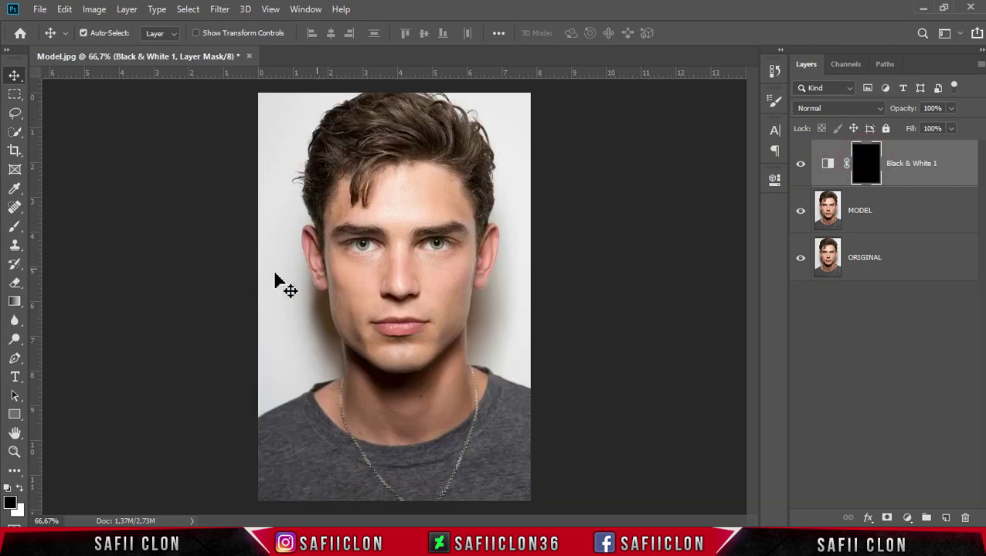
# Set up a white 64 px Soft Round brush at 100% opacity, zoomed to 100%
pyautogui.moveTo(14, 226); pyautogui.dragTo(94, 232)
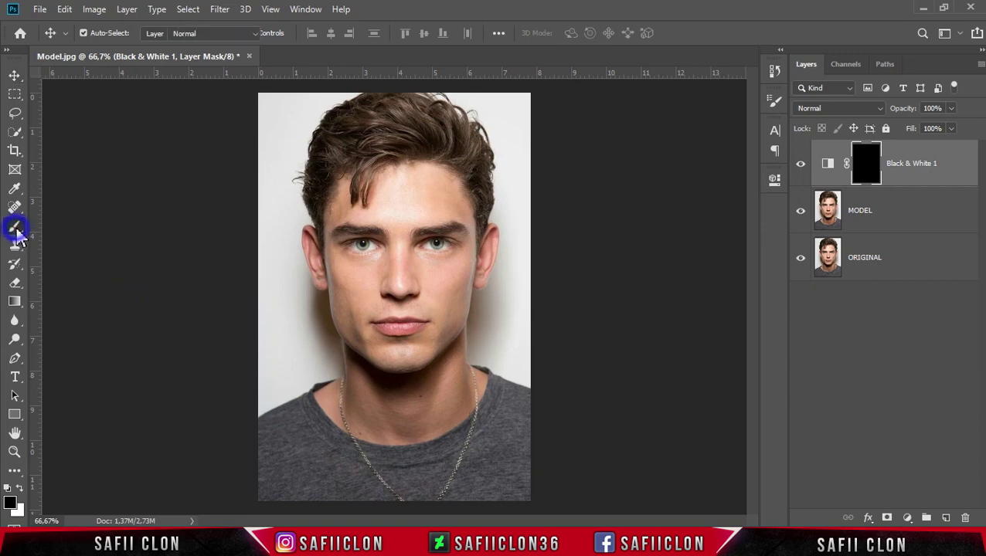
pyautogui.click(90, 228)
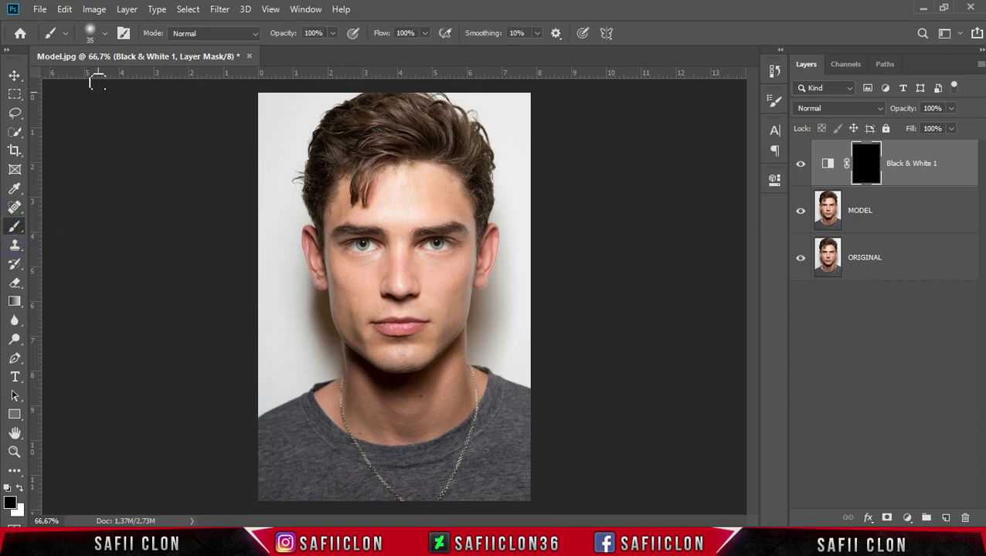
pyautogui.click(105, 34)
pyautogui.click(110, 203)
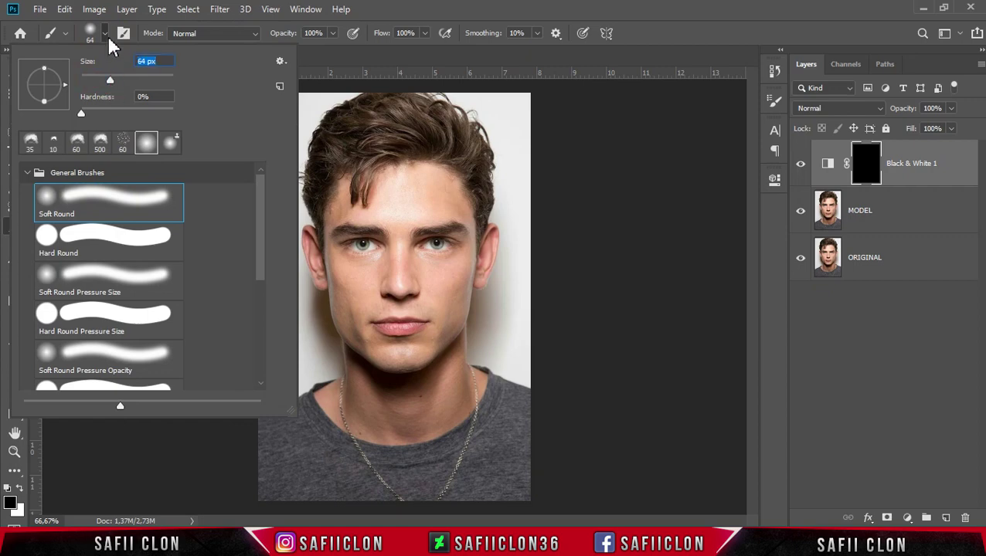
pyautogui.click(105, 34)
pyautogui.click(333, 34)
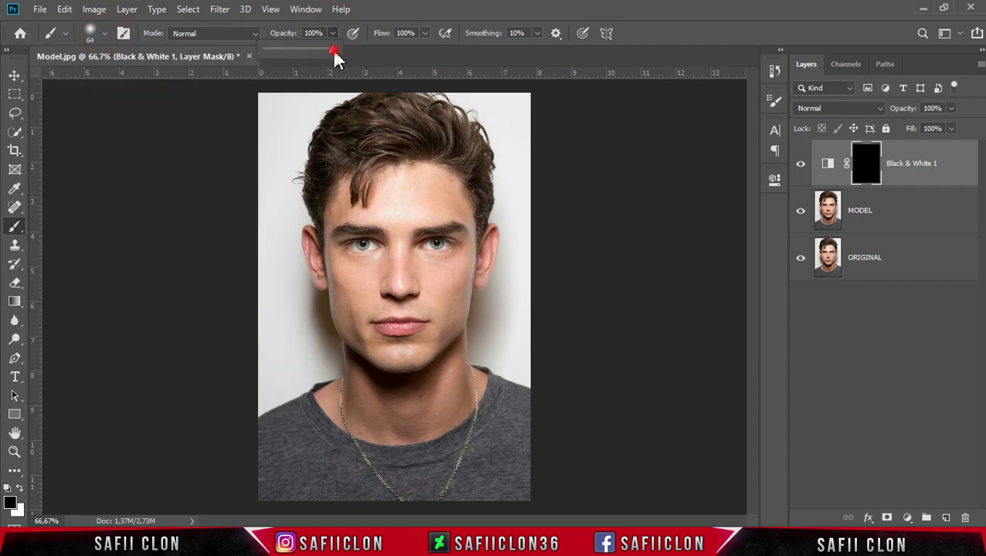
pyautogui.click(340, 46)
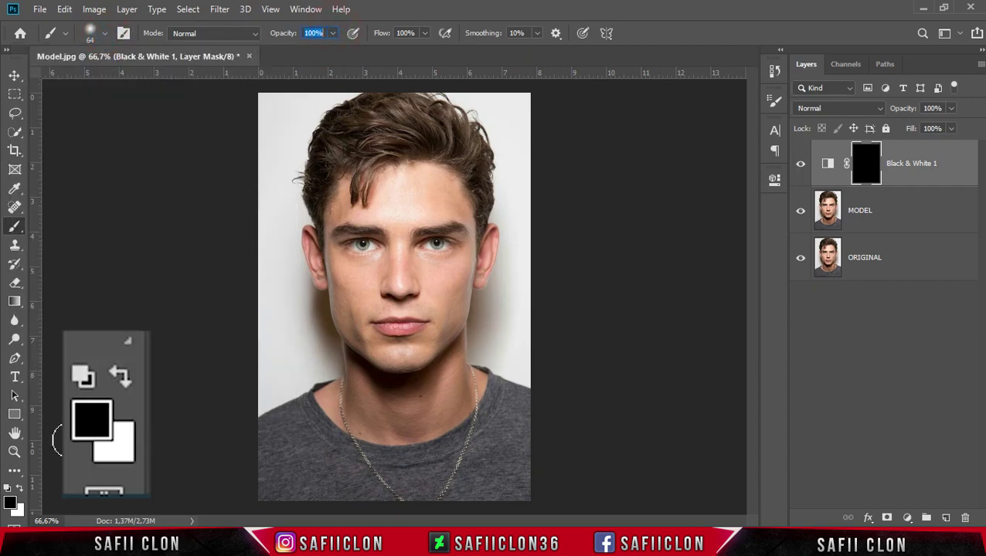
pyautogui.click(19, 489)
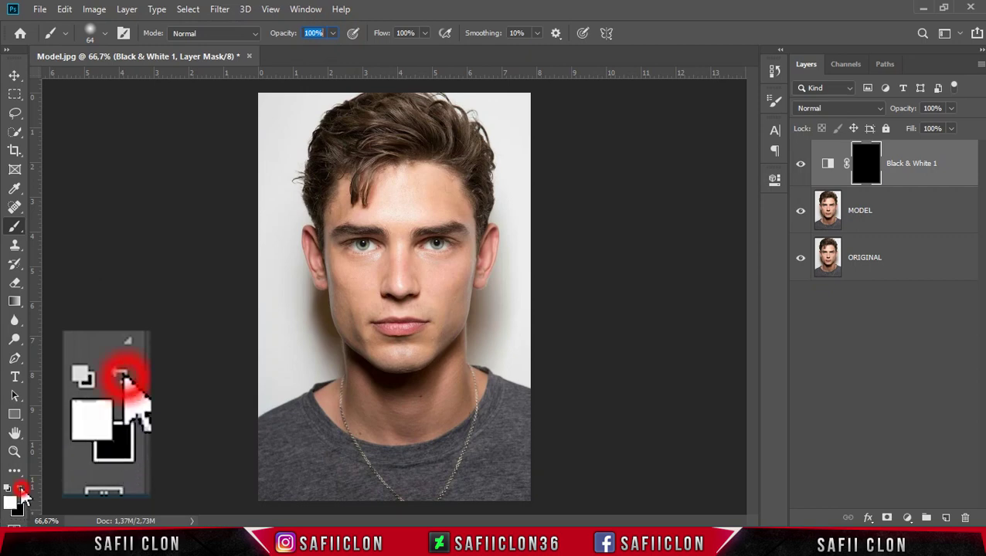
pyautogui.hotkey('ctrl', '+')
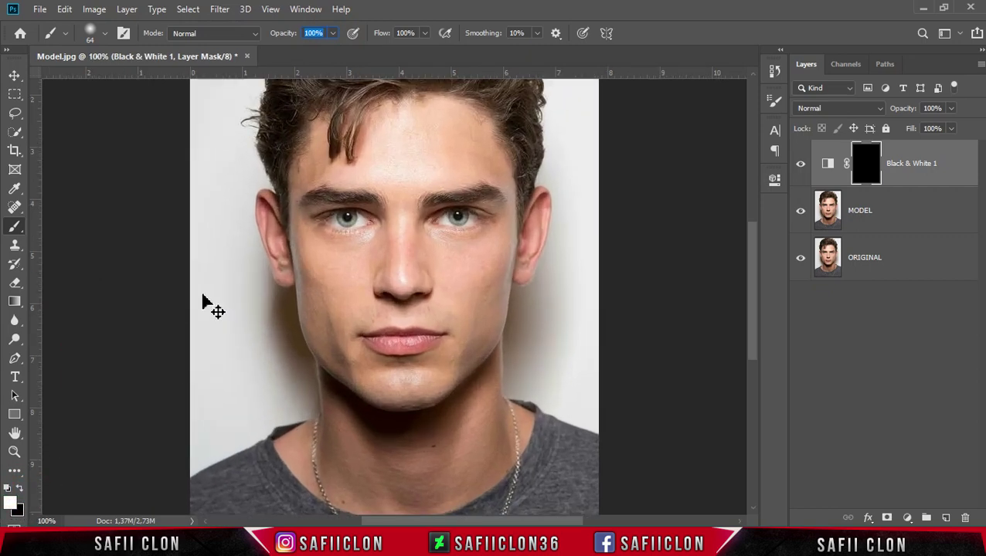
# Paint the pale effect over the forehead, brows, cheeks, jaw and chin on the mask
pyautogui.moveTo(450, 275)
pyautogui.mouseDown()
pyautogui.moveTo(461, 281)
pyautogui.moveTo(403, 247)
pyautogui.moveTo(397, 223)
pyautogui.moveTo(347, 310)
pyautogui.moveTo(325, 319)
pyautogui.moveTo(465, 329)
pyautogui.moveTo(480, 214)
pyautogui.moveTo(425, 196)
pyautogui.moveTo(403, 158)
pyautogui.moveTo(452, 150)
pyautogui.mouseUp()
pyautogui.scroll(2, 460, 280)
pyautogui.moveTo(492, 212)
pyautogui.mouseDown()
pyautogui.moveTo(466, 171)
pyautogui.moveTo(464, 182)
pyautogui.mouseUp()
pyautogui.moveTo(376, 166)
pyautogui.mouseDown()
pyautogui.moveTo(374, 220)
pyautogui.moveTo(318, 233)
pyautogui.moveTo(374, 220)
pyautogui.moveTo(334, 296)
pyautogui.moveTo(364, 302)
pyautogui.mouseUp()
pyautogui.moveTo(464, 259)
pyautogui.mouseDown()
pyautogui.moveTo(475, 352)
pyautogui.moveTo(379, 413)
pyautogui.moveTo(325, 363)
pyautogui.moveTo(429, 374)
pyautogui.moveTo(467, 345)
pyautogui.mouseUp()
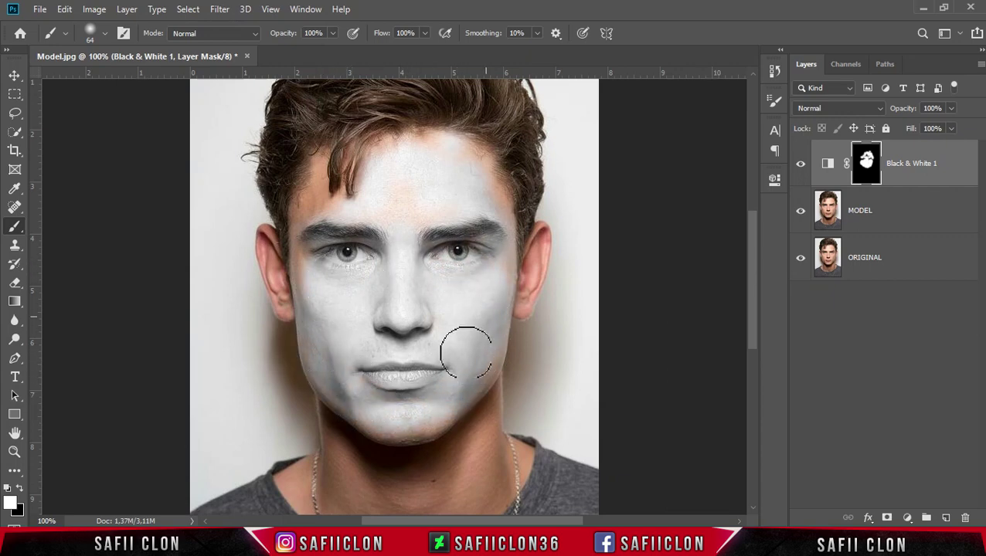
pyautogui.moveTo(316, 215); pyautogui.dragTo(314, 182)
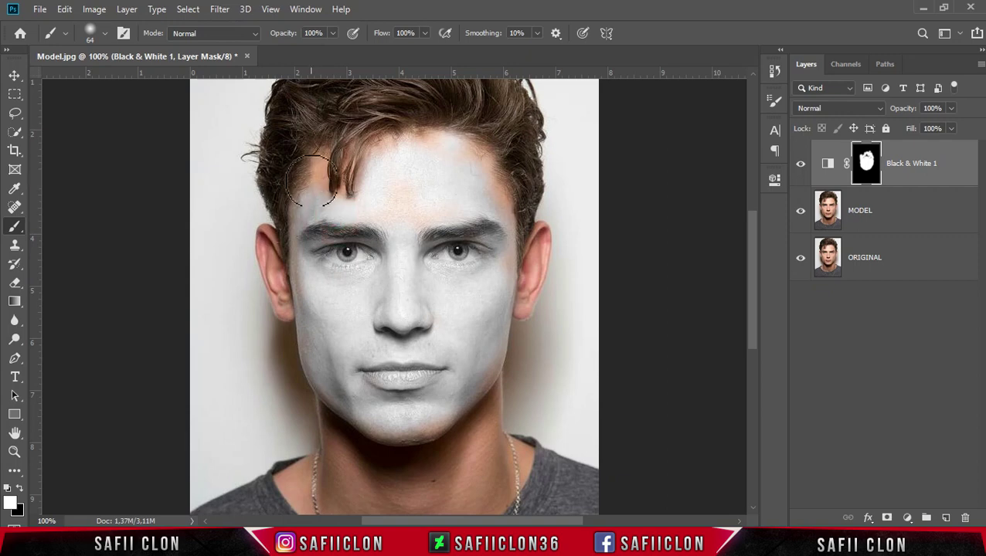
pyautogui.moveTo(485, 194)
pyautogui.mouseDown()
pyautogui.moveTo(499, 220)
pyautogui.moveTo(391, 205)
pyautogui.moveTo(457, 193)
pyautogui.moveTo(429, 159)
pyautogui.mouseUp()
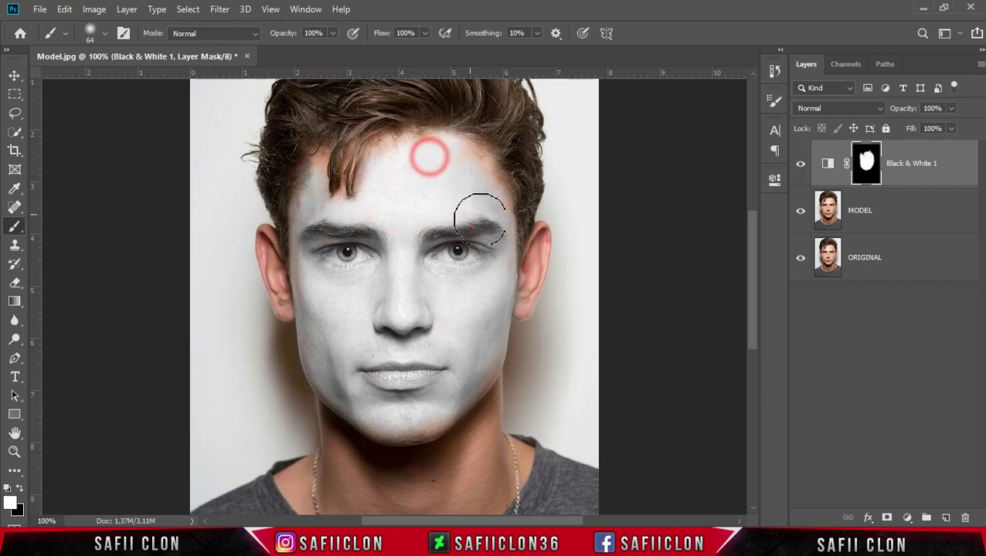
pyautogui.click(486, 286)
pyautogui.click(428, 411)
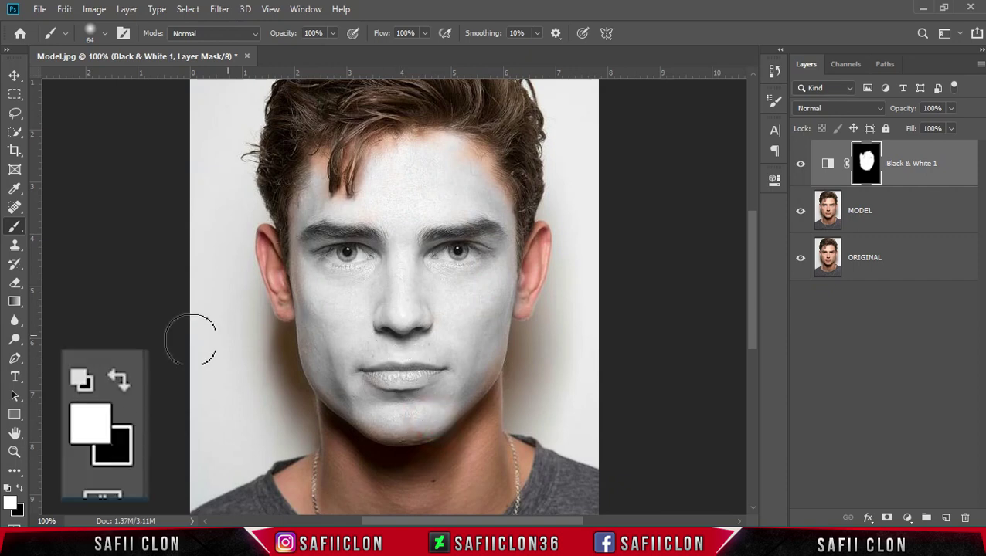
# Soften the paint along the hairline and jaw with black at 40% opacity
pyautogui.click(20, 488)
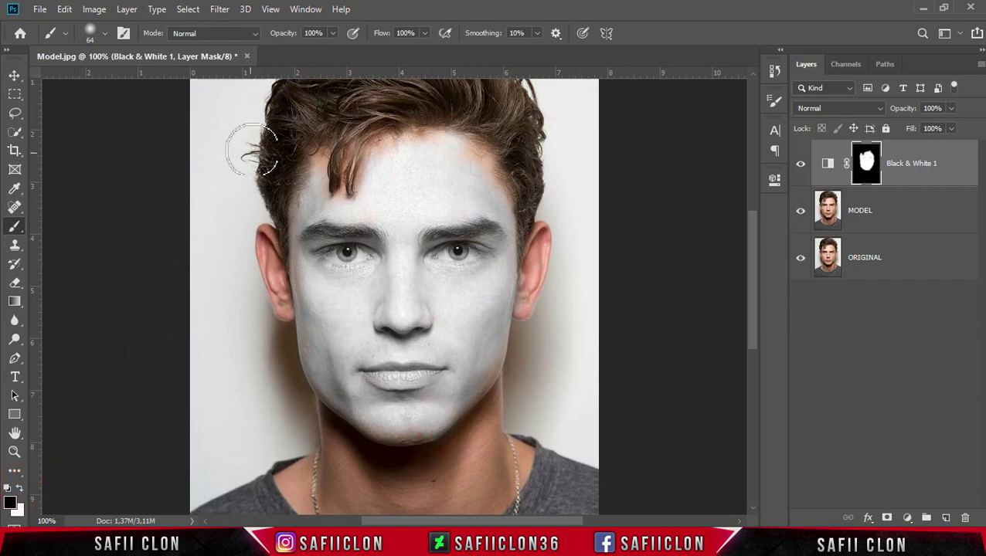
pyautogui.click(333, 33)
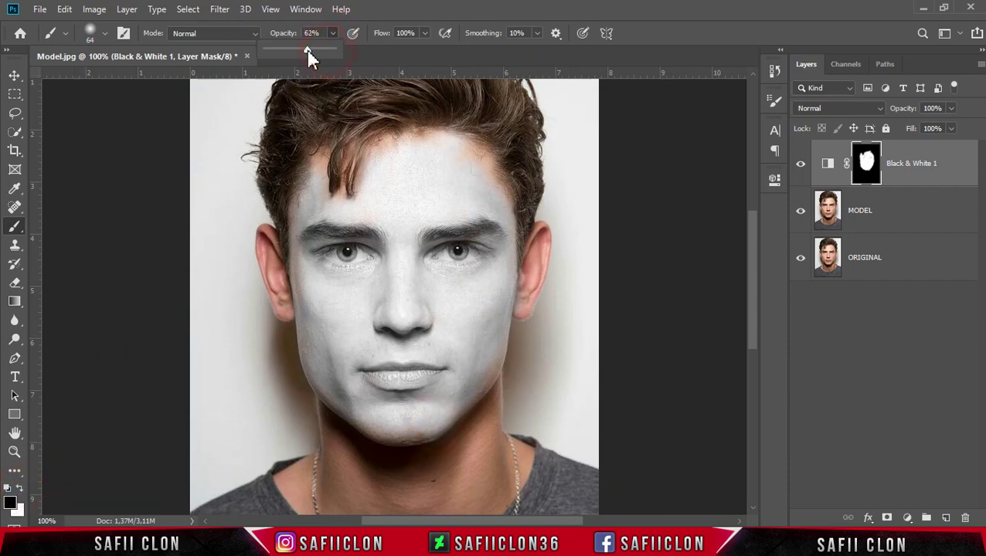
pyautogui.moveTo(300, 50); pyautogui.dragTo(293, 50)
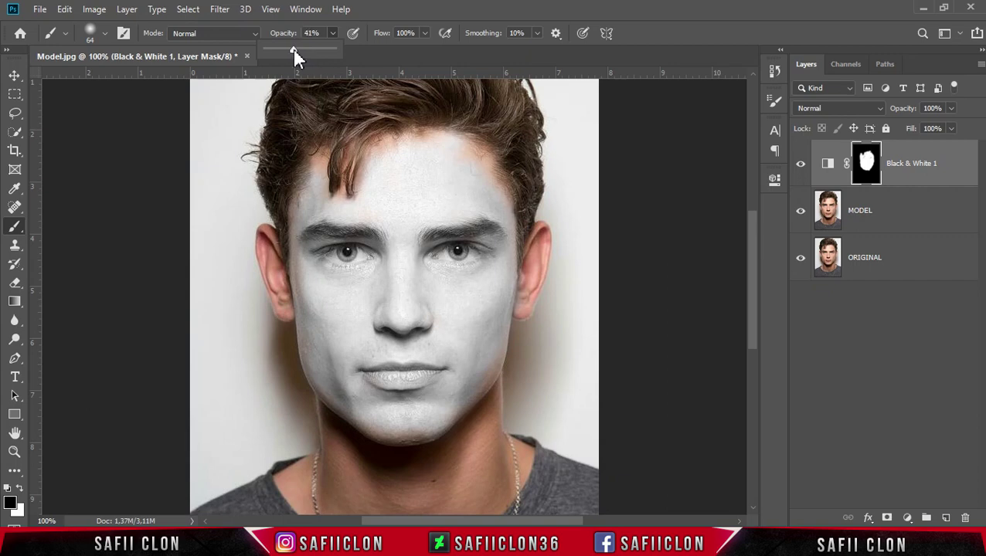
pyautogui.click(332, 34)
pyautogui.moveTo(451, 150); pyautogui.dragTo(495, 187)
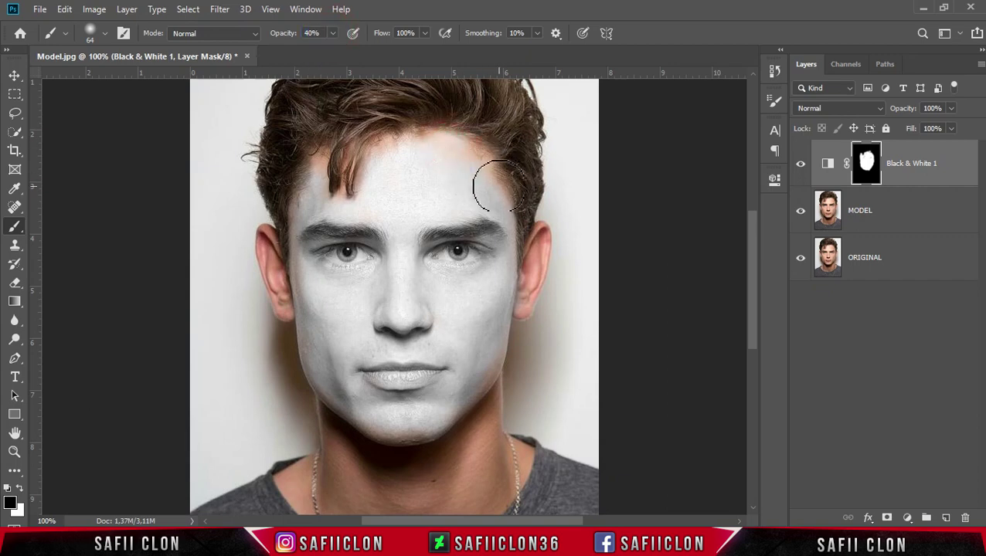
pyautogui.moveTo(306, 389)
pyautogui.mouseDown()
pyautogui.moveTo(532, 257)
pyautogui.moveTo(513, 202)
pyautogui.mouseUp()
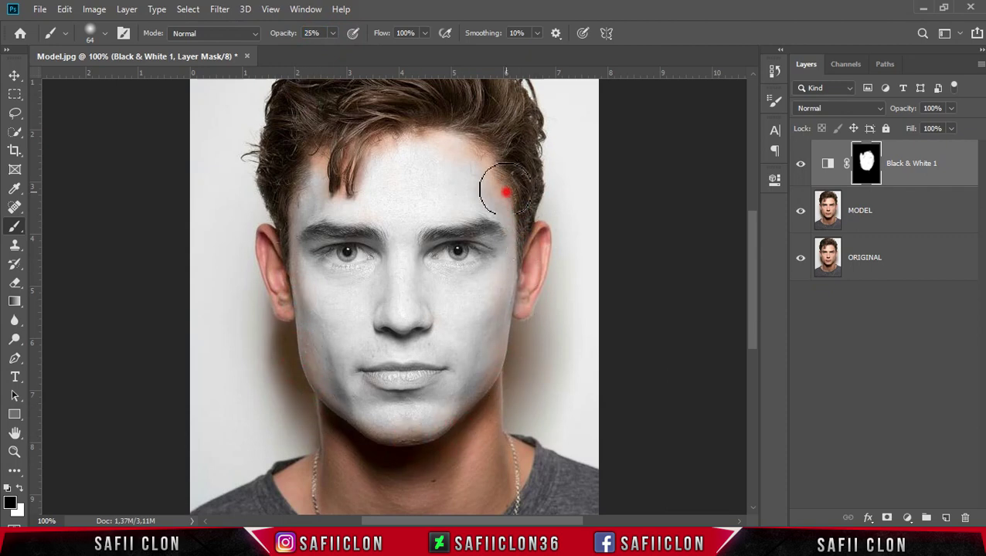
pyautogui.moveTo(410, 146)
pyautogui.mouseDown()
pyautogui.moveTo(352, 171)
pyautogui.moveTo(396, 132)
pyautogui.moveTo(473, 153)
pyautogui.mouseUp()
# Restore both eyes' natural colour with a small black brush at full opacity
pyautogui.press('0')
pyautogui.press('[')
pyautogui.press('[')
pyautogui.press('[')
pyautogui.moveTo(346, 252)
pyautogui.mouseDown()
pyautogui.moveTo(365, 263)
pyautogui.moveTo(340, 262)
pyautogui.mouseUp()
pyautogui.press('[')
pyautogui.press(']')
pyautogui.press('[')
pyautogui.moveTo(444, 255); pyautogui.dragTo(469, 254)
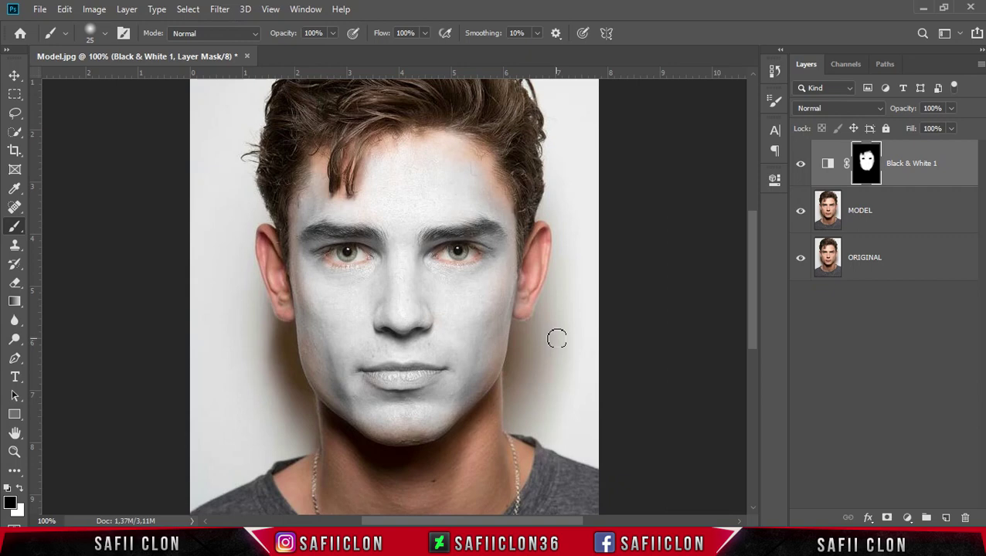
# Add an Exposure layer clipped to Black & White 1: Exposure -0.10, Offset -0.0149, Gamma 0.96
pyautogui.click(906, 518)
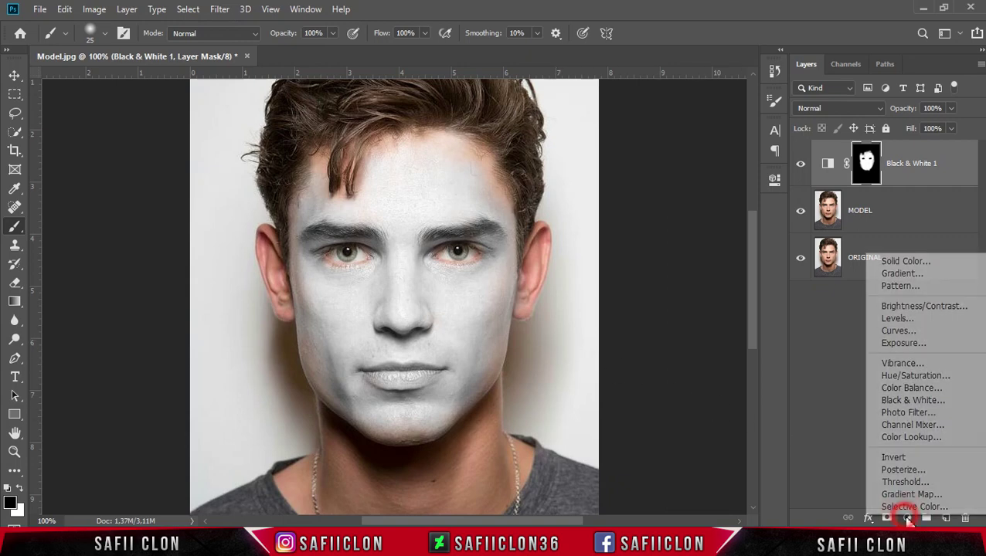
pyautogui.click(902, 344)
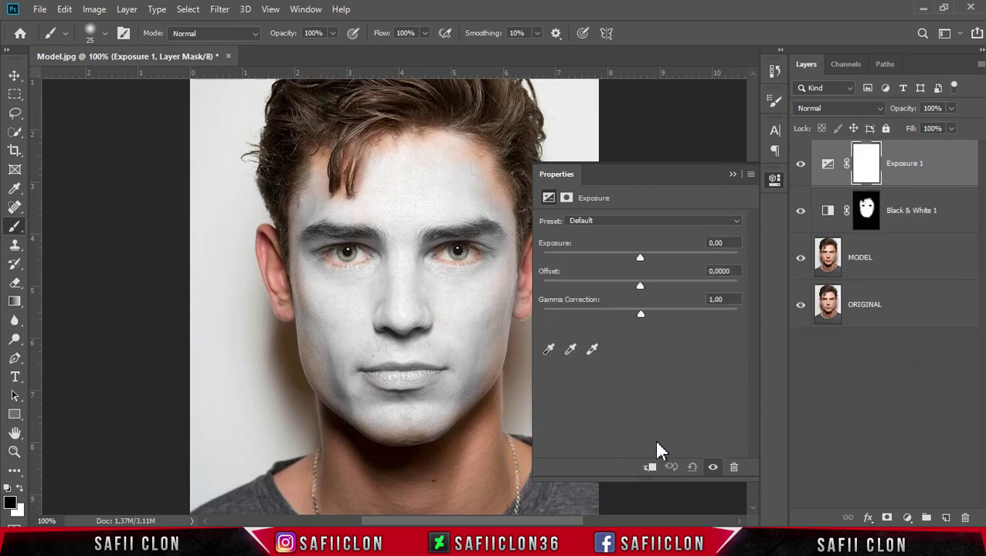
pyautogui.click(649, 467)
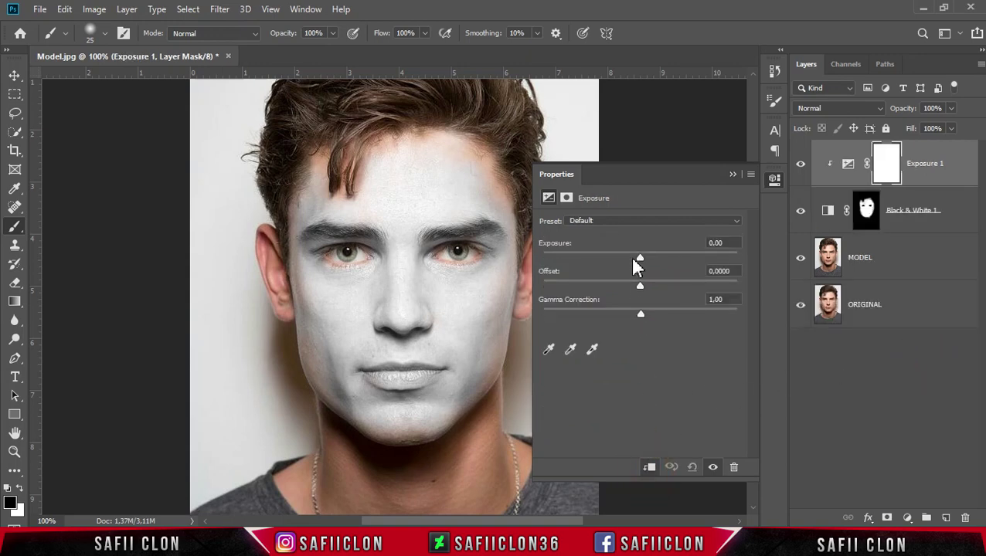
pyautogui.moveTo(641, 257); pyautogui.dragTo(636, 258)
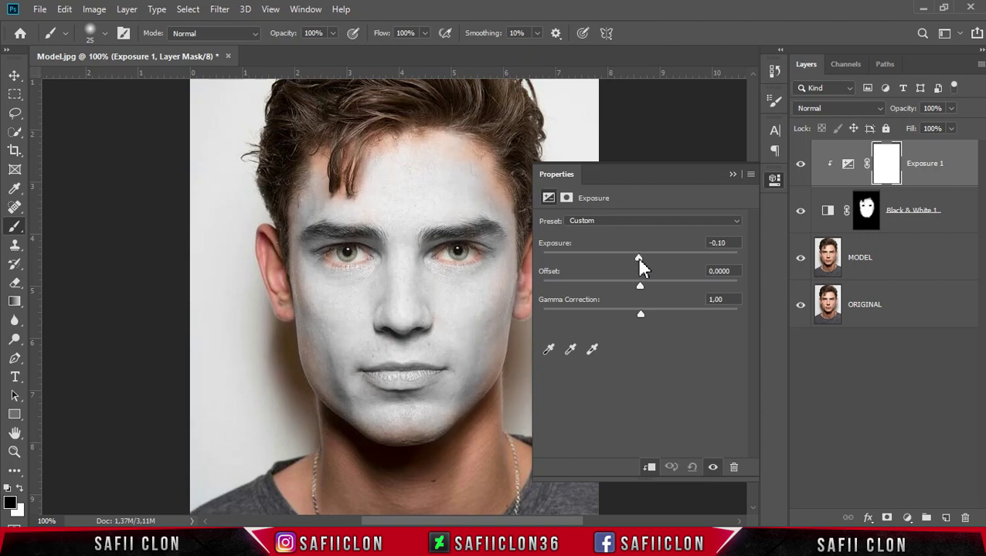
pyautogui.click(641, 292)
pyautogui.moveTo(640, 294); pyautogui.dragTo(641, 294)
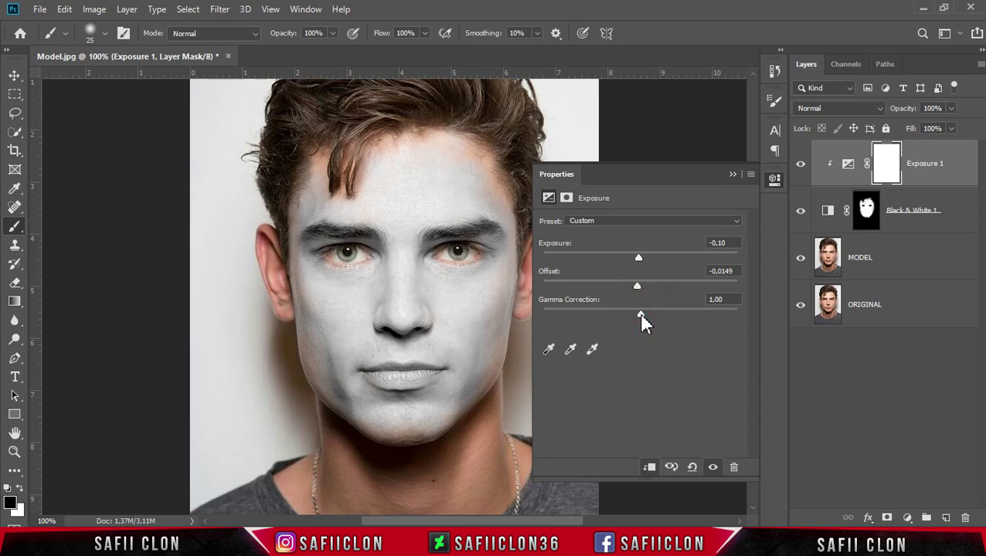
pyautogui.moveTo(642, 316); pyautogui.dragTo(644, 317)
# Toggle the Exposure adjustment off and on to compare, leaving it visible
pyautogui.click(733, 175)
pyautogui.click(801, 171)
pyautogui.click(800, 172)
pyautogui.click(800, 172)
pyautogui.click(802, 172)
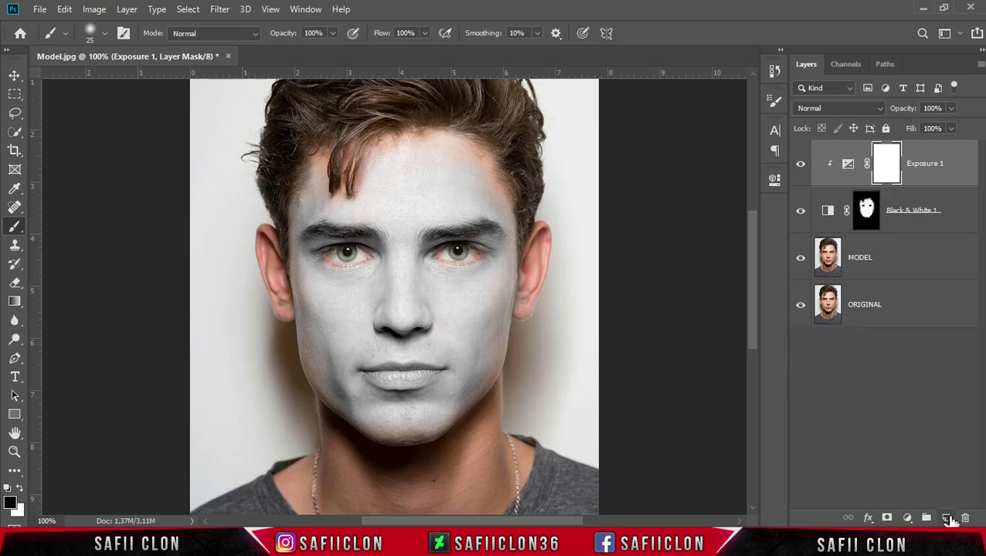
# Create a new empty layer at the top and name it GREEN
pyautogui.click(946, 518)
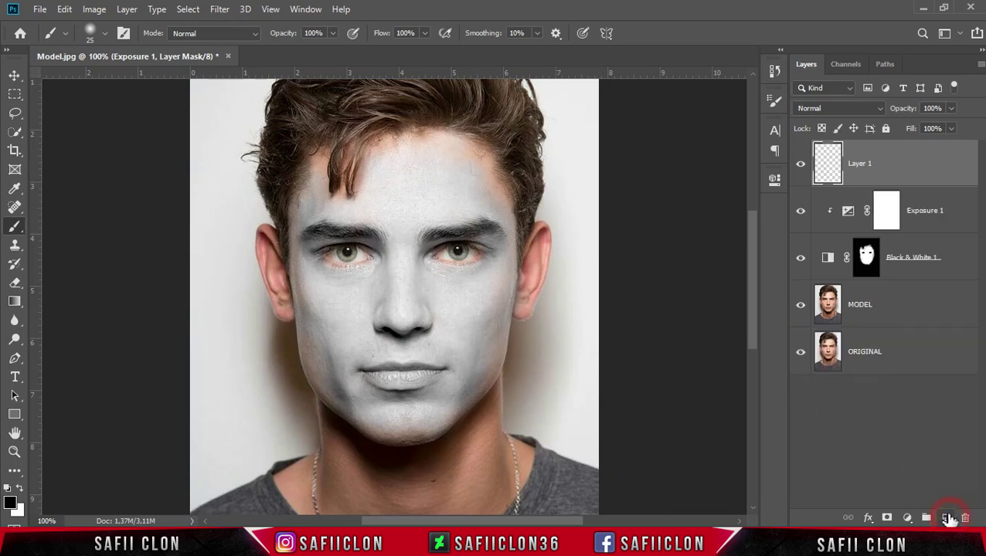
pyautogui.doubleClick(863, 167)
pyautogui.write('GREEN')
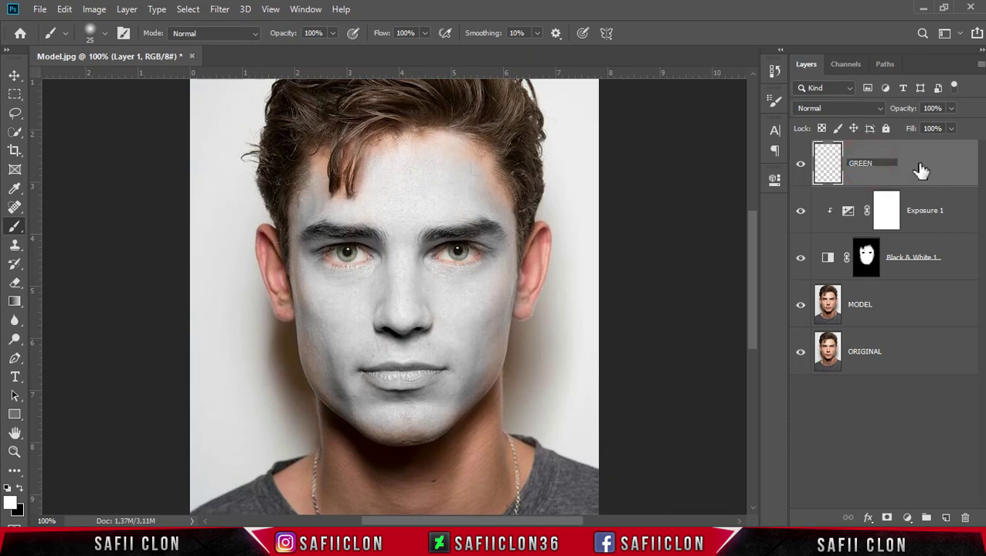
pyautogui.click(921, 169)
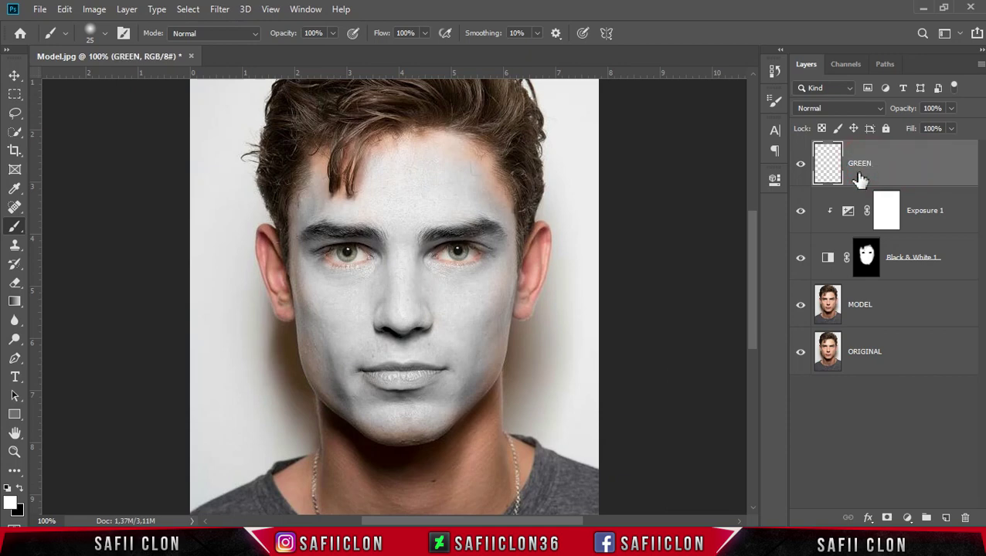
# Load the AdonihsBrushes.abr brush set from the Joker folder via the Preset Manager
pyautogui.rightClick(16, 229)
pyautogui.click(69, 226)
pyautogui.click(105, 34)
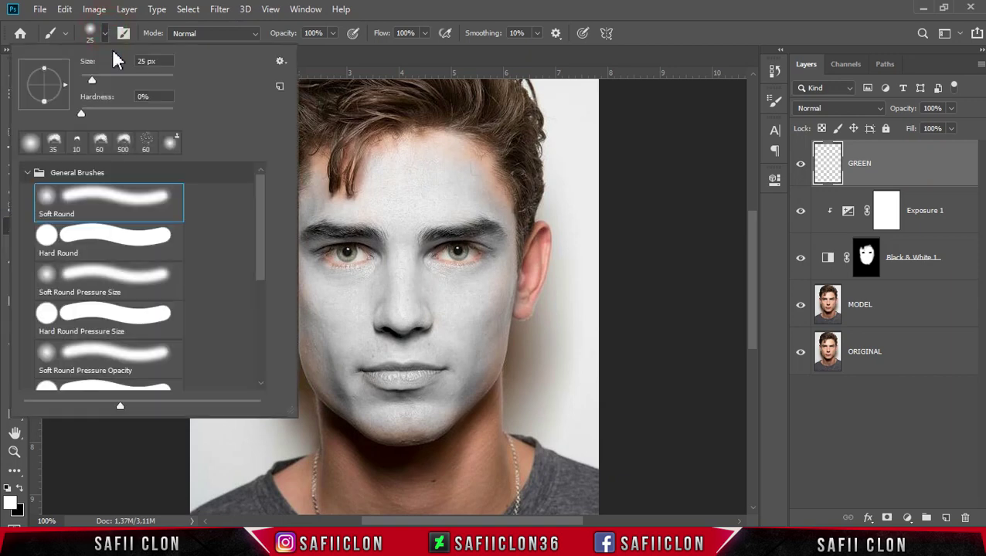
pyautogui.click(281, 62)
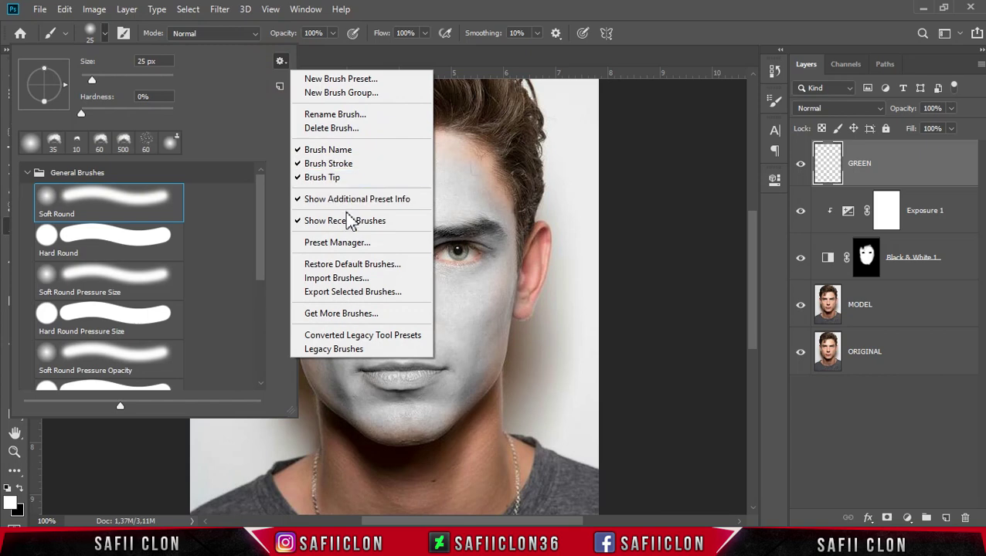
pyautogui.click(341, 244)
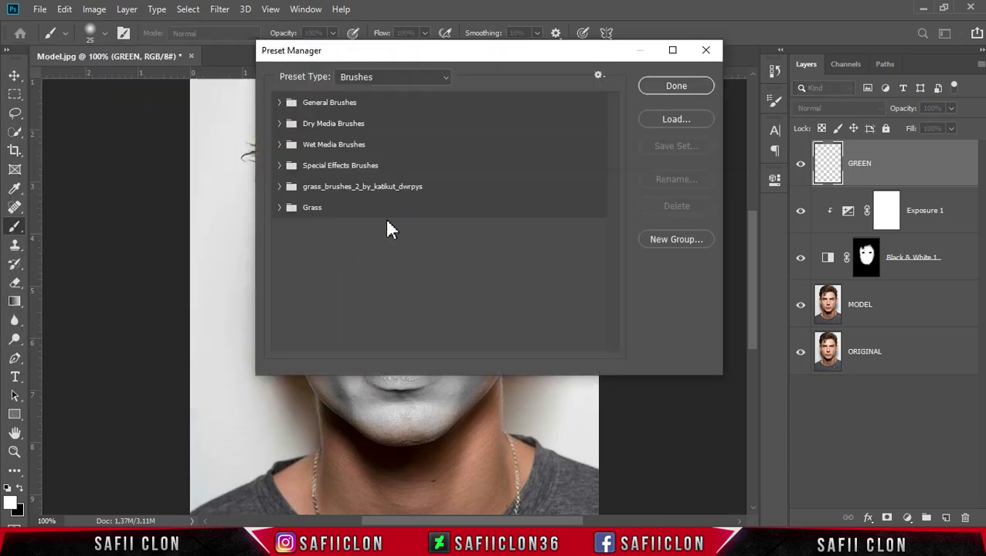
pyautogui.click(674, 120)
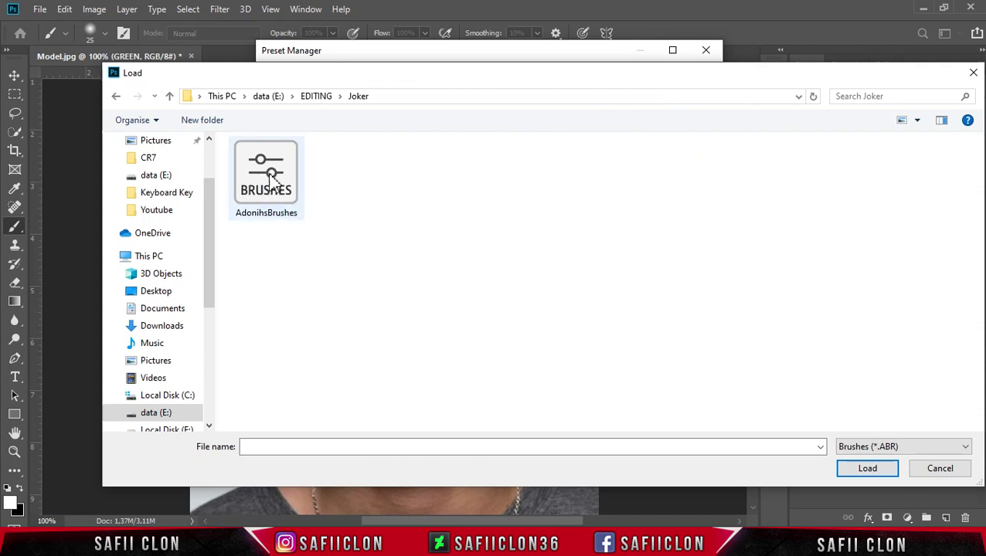
pyautogui.click(276, 192)
pyautogui.click(866, 470)
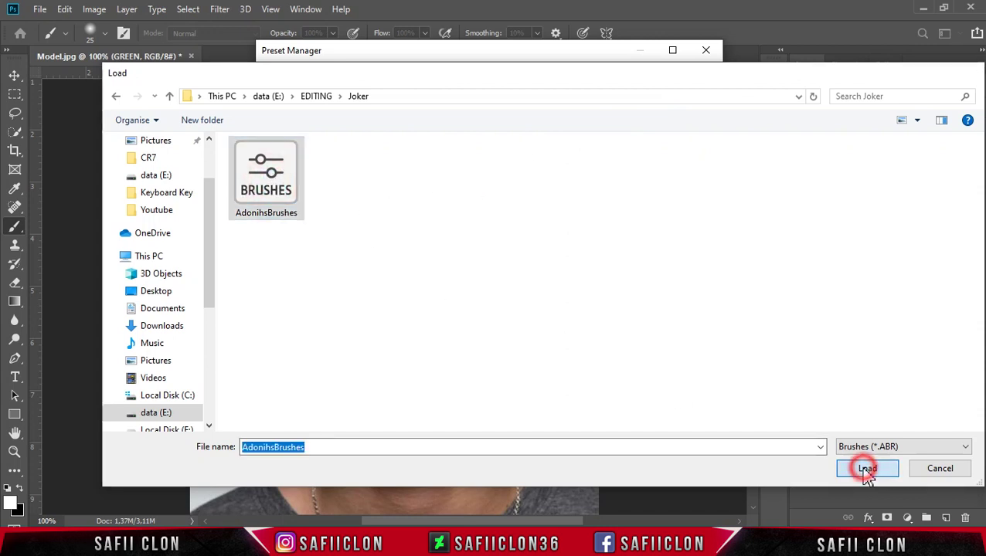
pyautogui.click(437, 230)
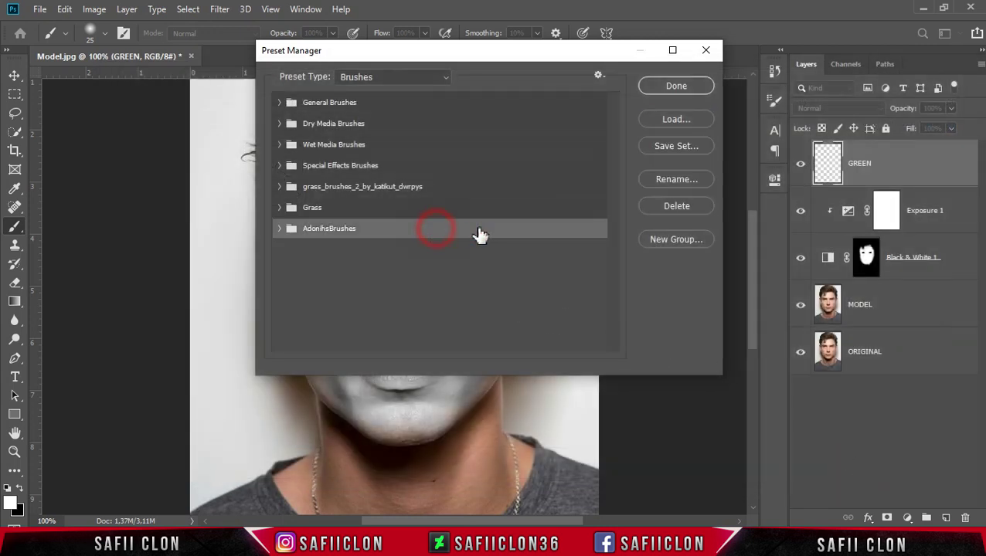
pyautogui.click(677, 86)
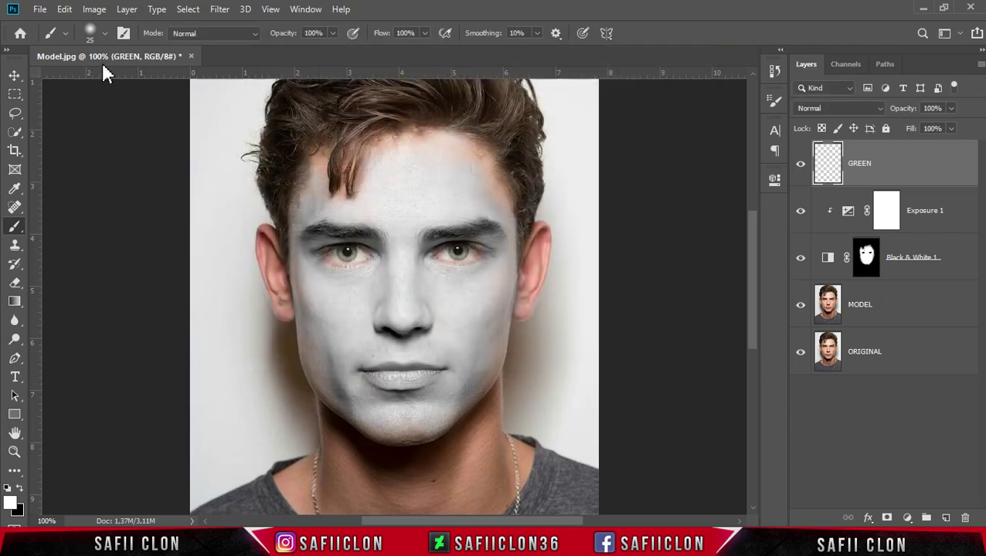
# Choose the CLOUDER_V brush from the AdonihsBrushes set at 165 px
pyautogui.click(104, 34)
pyautogui.moveTo(263, 221); pyautogui.dragTo(259, 363)
pyautogui.click(28, 379)
pyautogui.moveTo(261, 255)
pyautogui.mouseDown()
pyautogui.moveTo(261, 376)
pyautogui.moveTo(260, 309)
pyautogui.mouseUp()
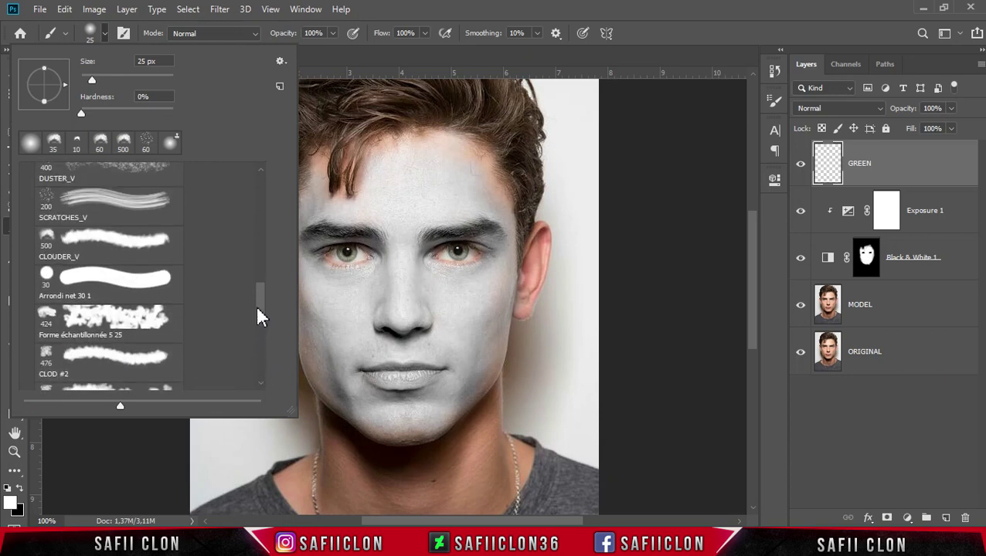
pyautogui.click(82, 267)
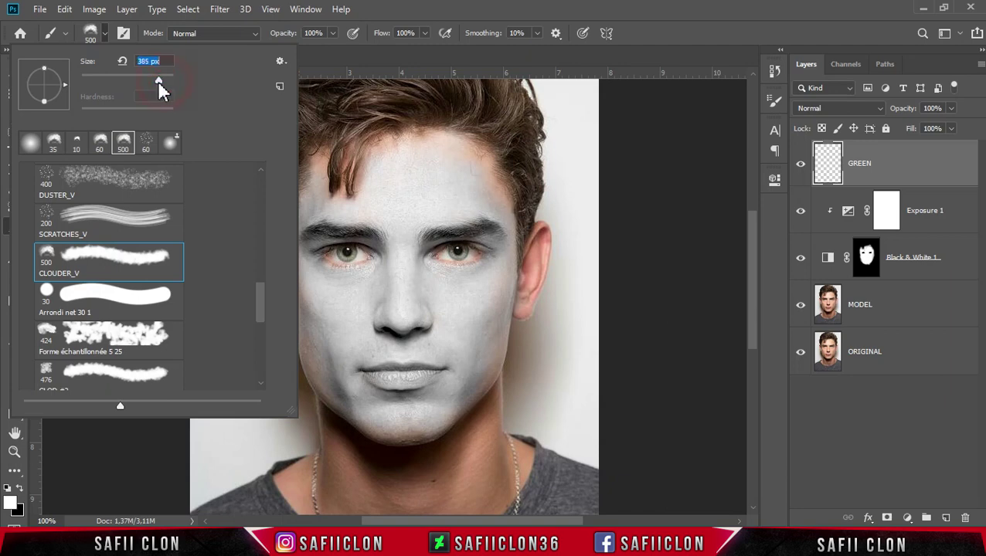
pyautogui.click(105, 39)
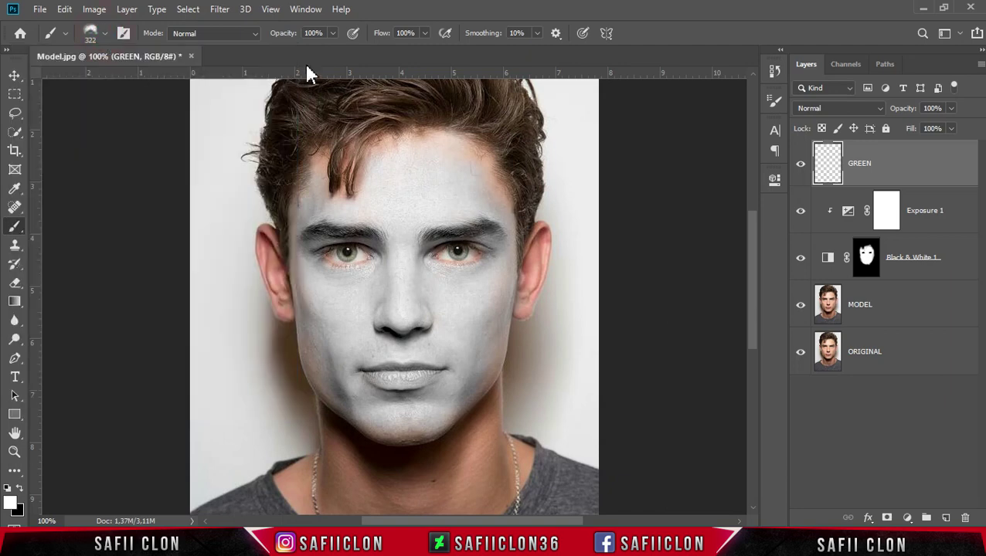
pyautogui.click(333, 34)
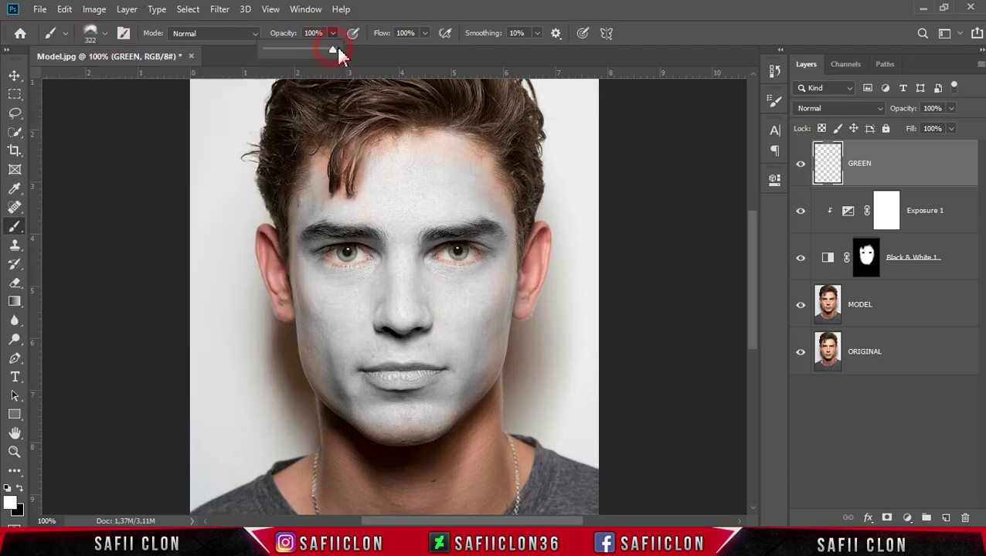
pyautogui.click(334, 35)
pyautogui.click(105, 34)
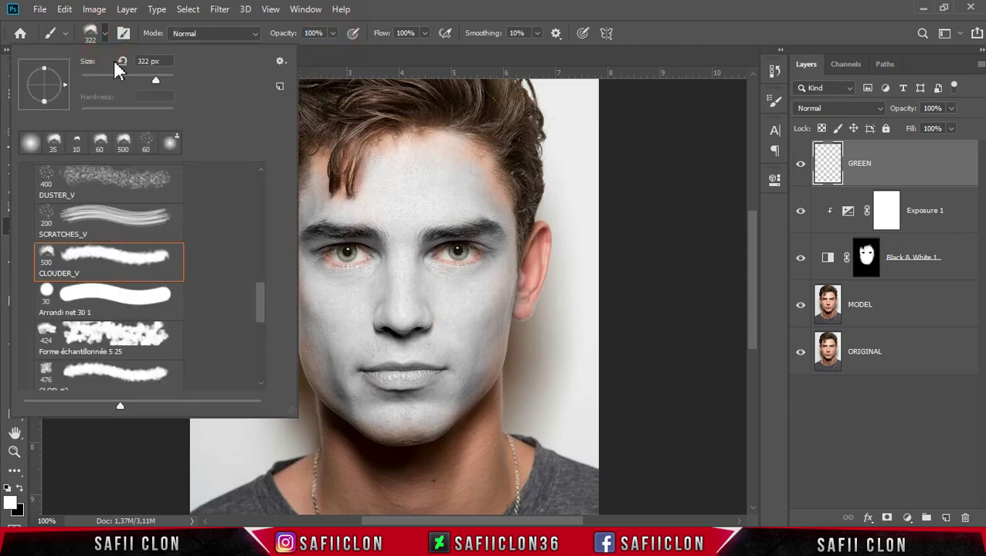
pyautogui.moveTo(154, 79); pyautogui.dragTo(141, 80)
pyautogui.press('Return')
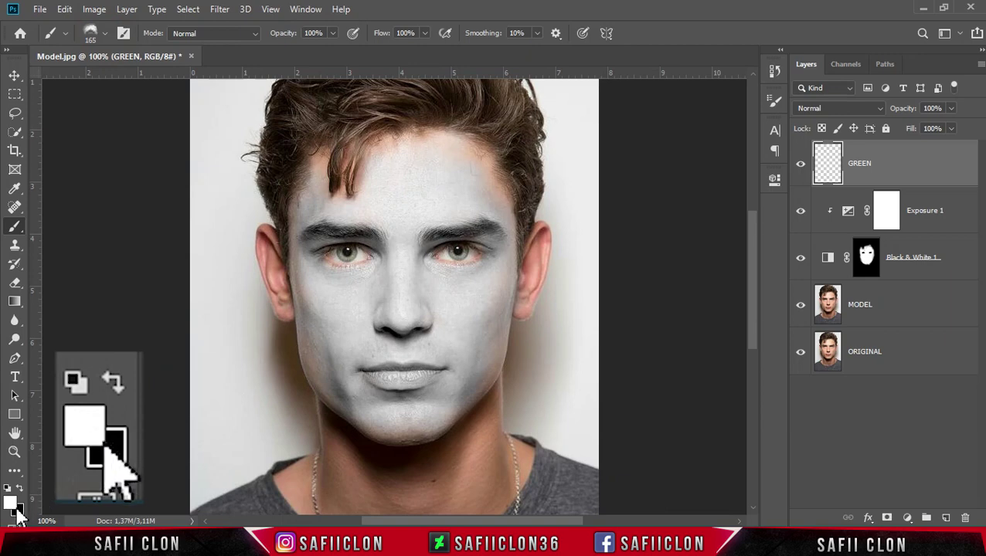
# Set the foreground colour to dark green #284e1a and switch to the Brush tool
pyautogui.click(10, 502)
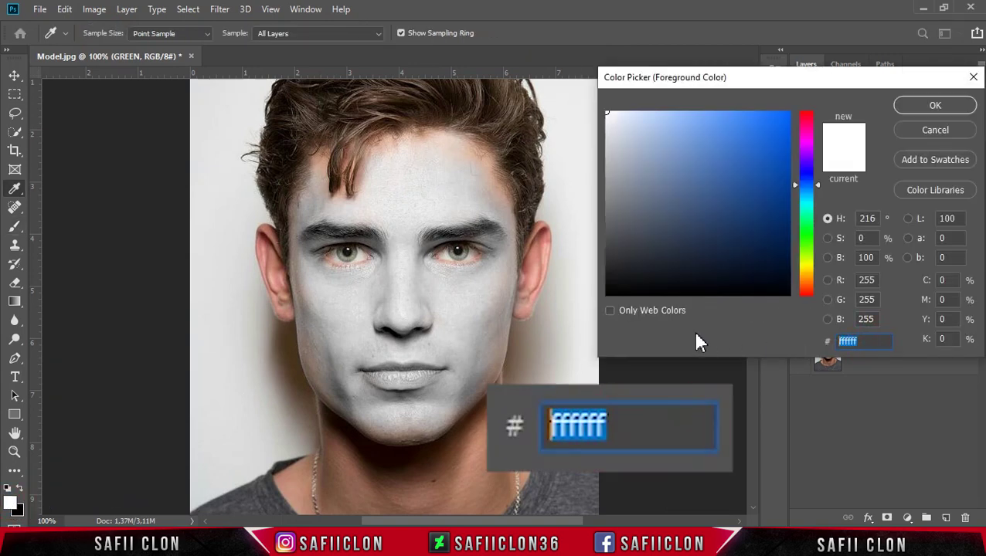
pyautogui.write('284')
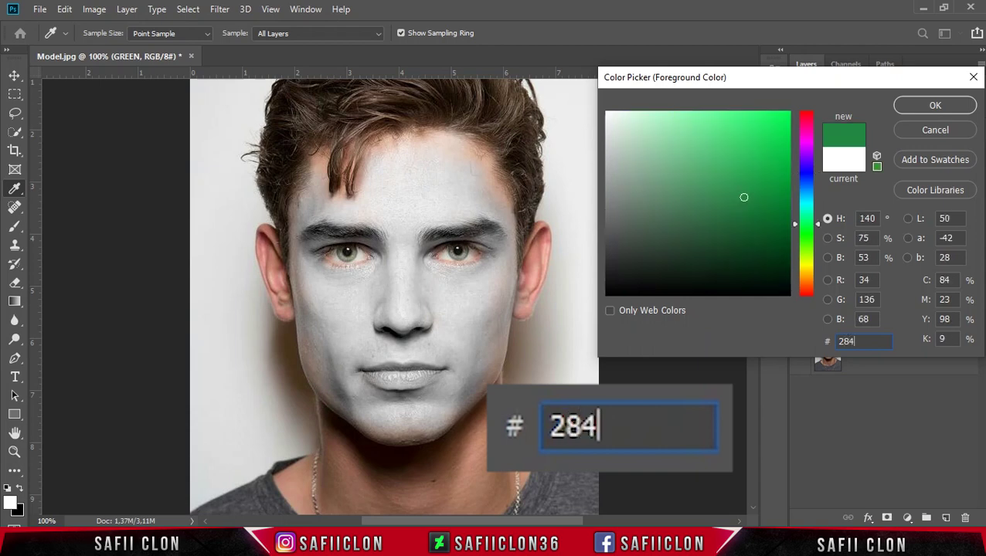
pyautogui.write('e1a')
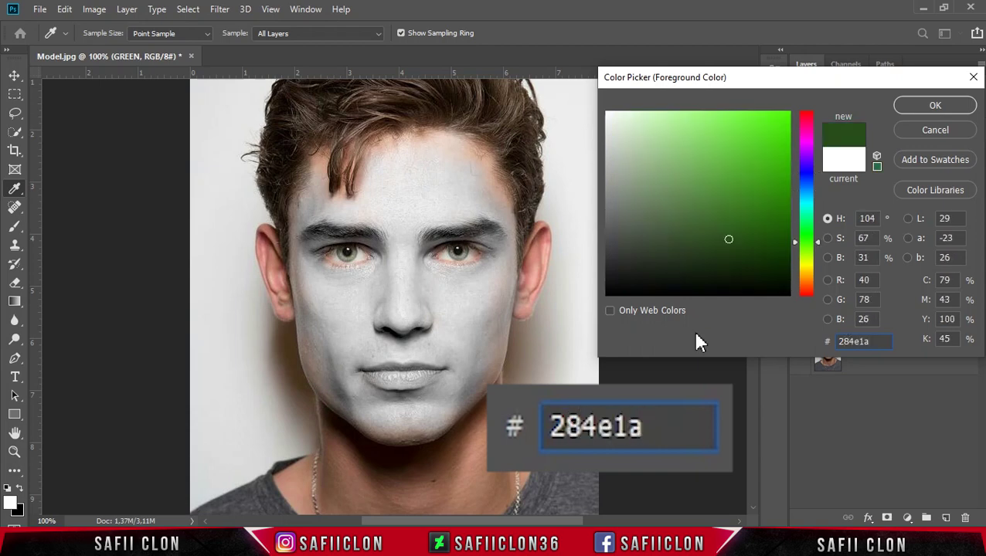
pyautogui.moveTo(871, 340); pyautogui.dragTo(821, 340)
pyautogui.click(926, 107)
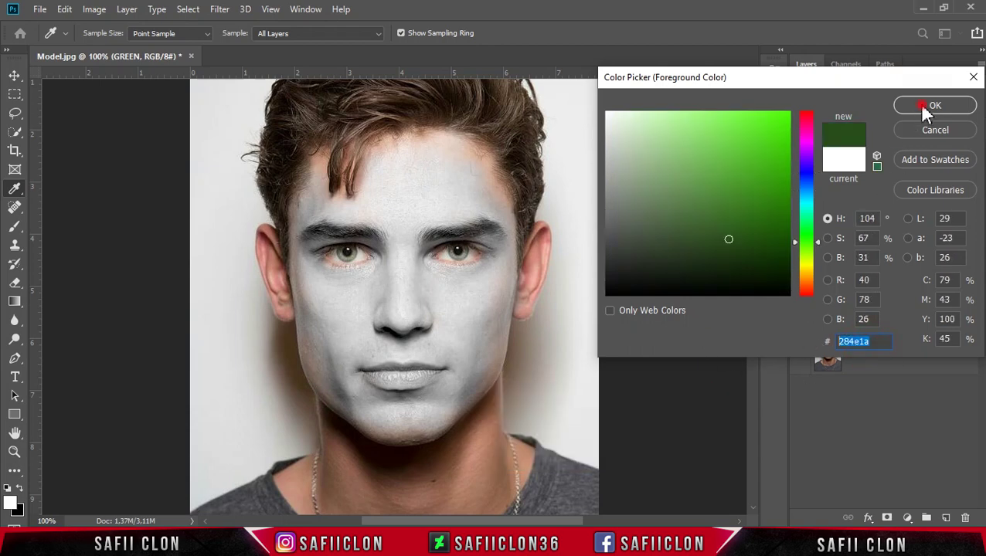
pyautogui.press('b')
pyautogui.moveTo(753, 313); pyautogui.dragTo(757, 294)
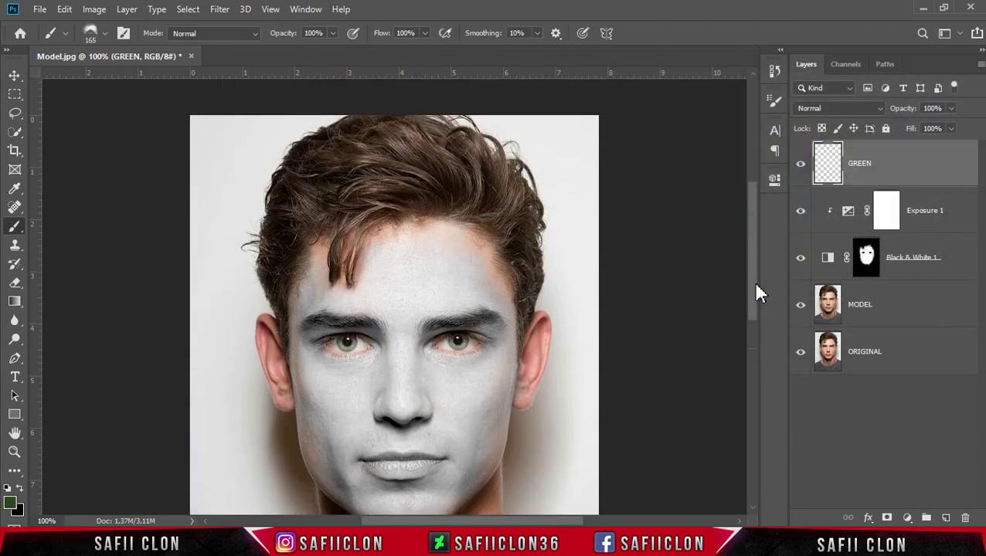
# Paint a green band across the top of the hair and set GREEN to Color blend mode
pyautogui.moveTo(352, 137); pyautogui.dragTo(350, 147)
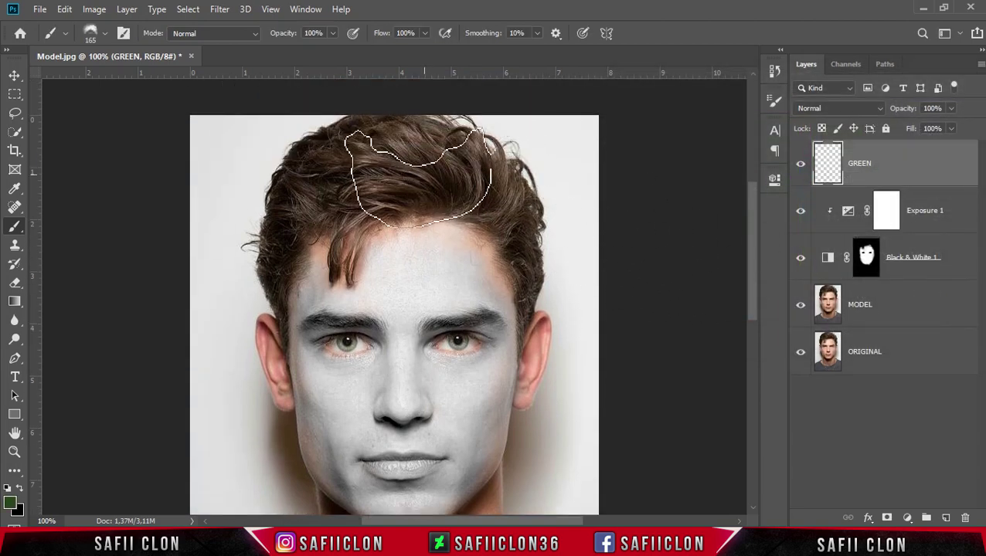
pyautogui.press('[')
pyautogui.press('[')
pyautogui.press('[')
pyautogui.click(417, 177)
pyautogui.moveTo(417, 178); pyautogui.dragTo(421, 176)
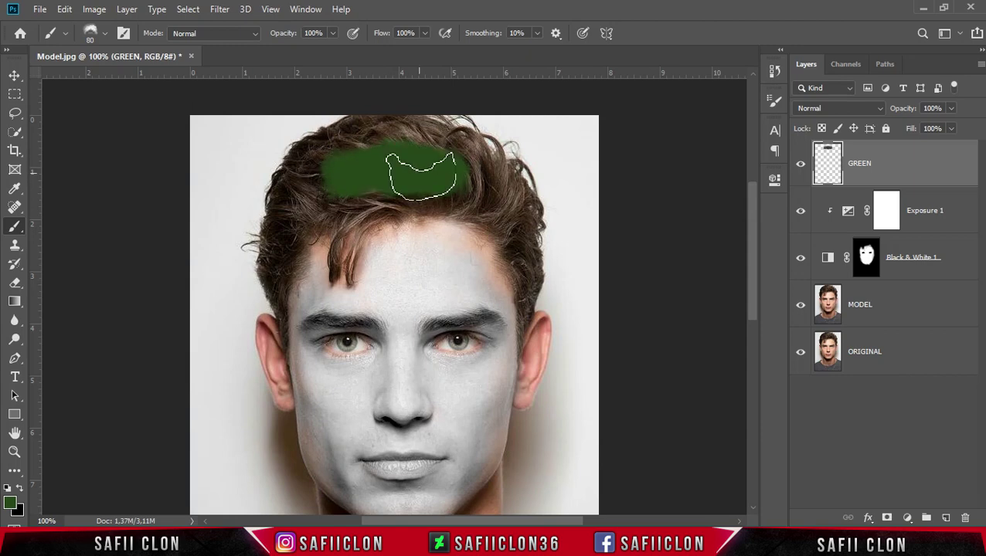
pyautogui.click(858, 108)
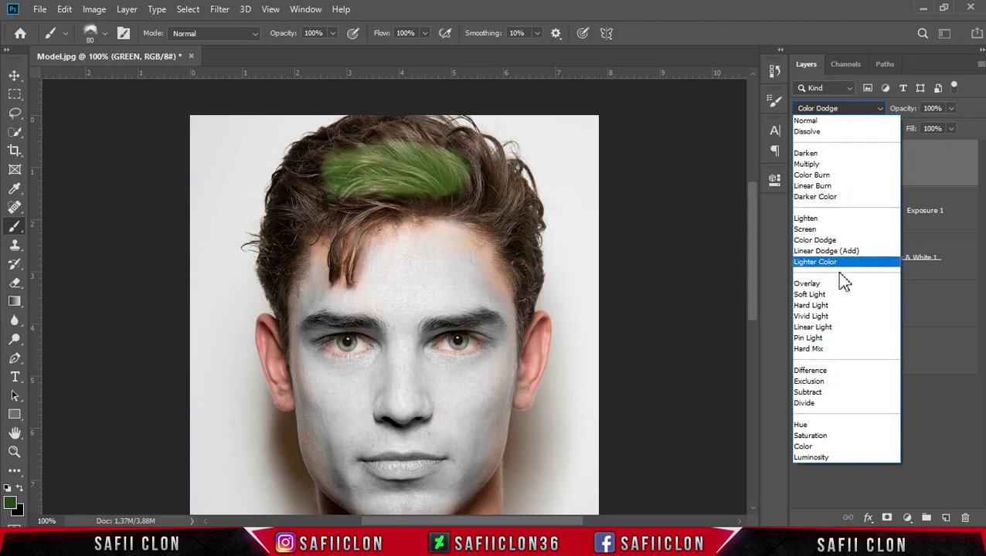
pyautogui.click(814, 446)
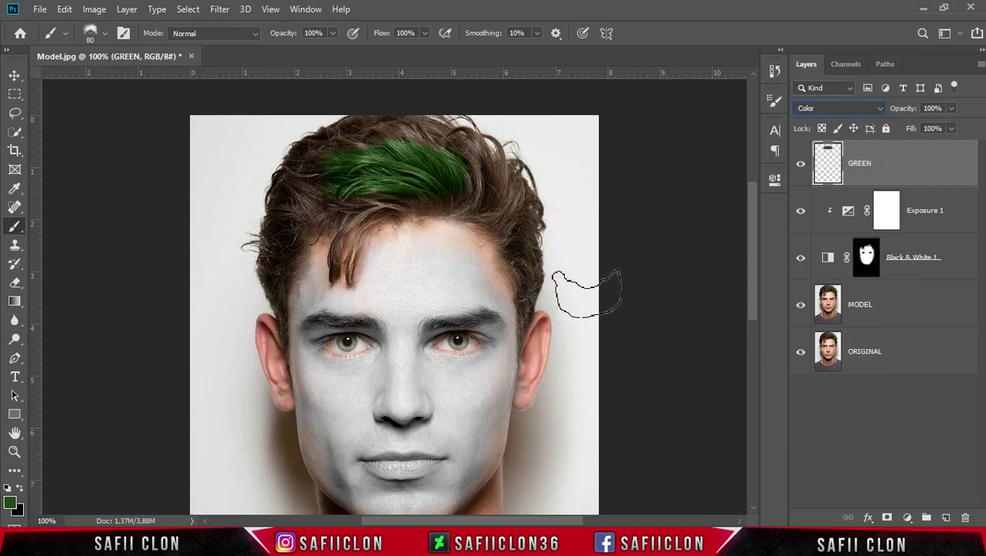
# Paint the upper, left and top-right hair green, lowering brush opacity to 15%
pyautogui.moveTo(363, 174)
pyautogui.mouseDown()
pyautogui.moveTo(436, 147)
pyautogui.moveTo(319, 192)
pyautogui.moveTo(530, 282)
pyautogui.mouseUp()
pyautogui.press('[')
pyautogui.press('[')
pyautogui.press('[')
pyautogui.moveTo(279, 202); pyautogui.dragTo(481, 147)
pyautogui.moveTo(298, 228); pyautogui.dragTo(275, 265)
pyautogui.moveTo(332, 32); pyautogui.dragTo(282, 55)
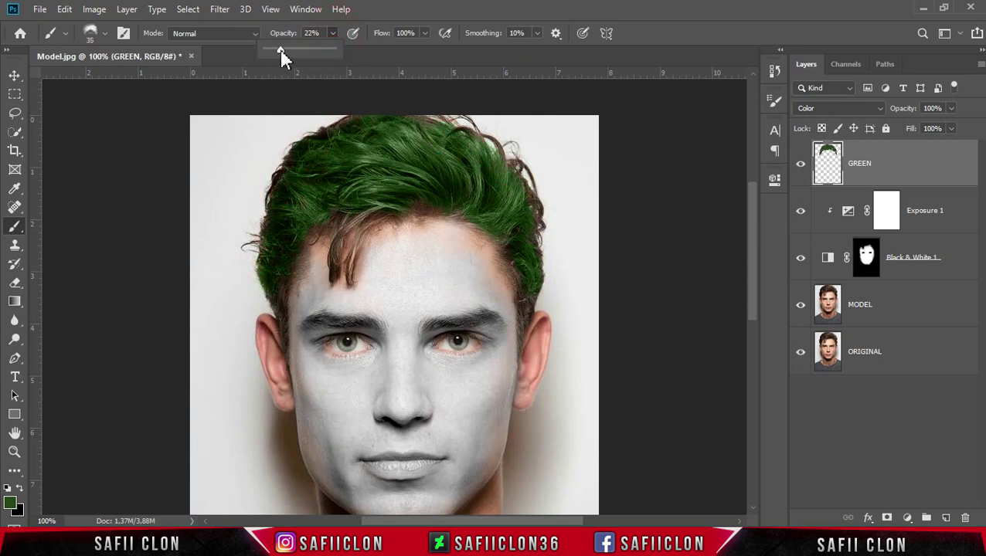
pyautogui.moveTo(276, 293)
pyautogui.mouseDown()
pyautogui.moveTo(333, 224)
pyautogui.moveTo(265, 226)
pyautogui.moveTo(351, 114)
pyautogui.moveTo(438, 114)
pyautogui.moveTo(423, 120)
pyautogui.mouseUp()
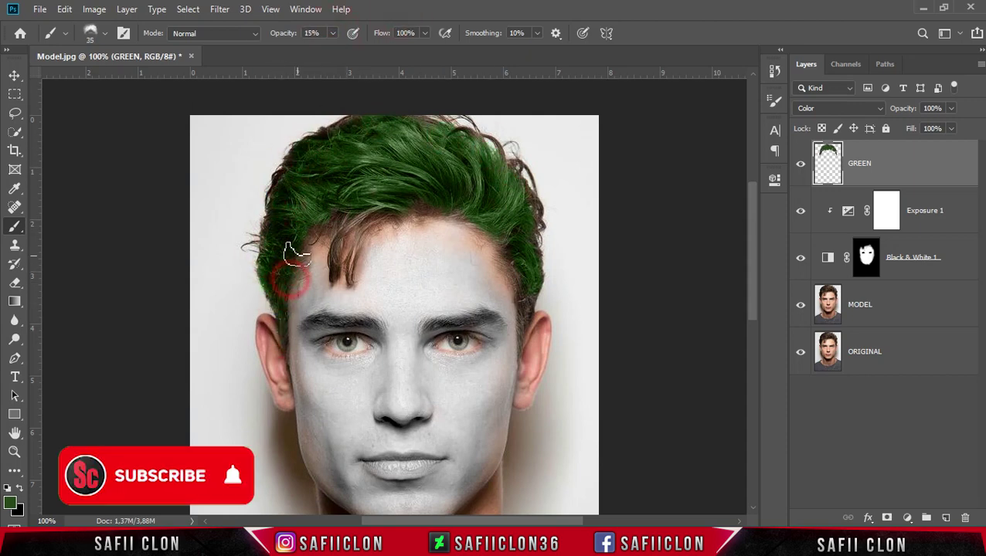
pyautogui.press('[')
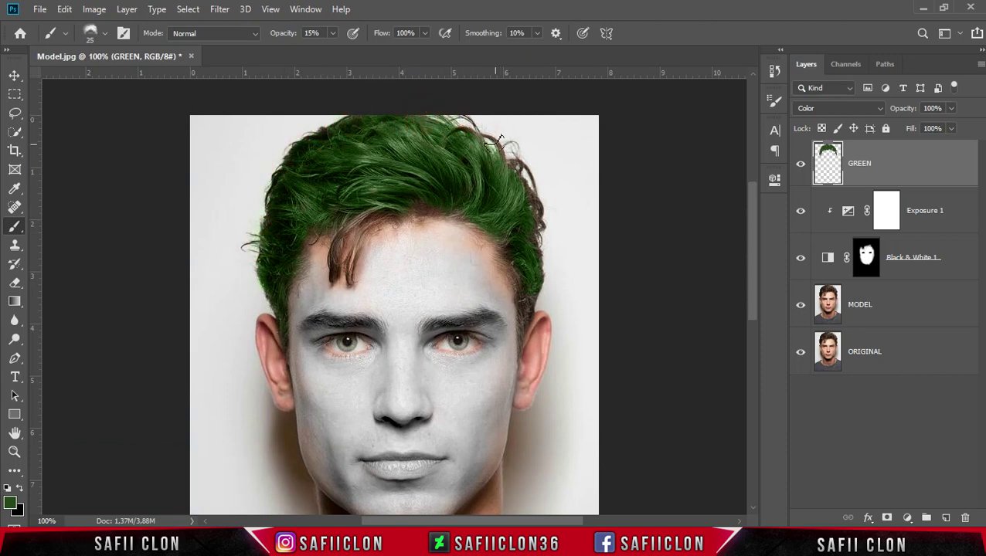
# Touch up the forelock, hairline and hair edges with small green dabs
pyautogui.press('[')
pyautogui.press('[')
pyautogui.press('[')
pyautogui.moveTo(499, 138)
pyautogui.mouseDown()
pyautogui.moveTo(502, 158)
pyautogui.moveTo(489, 135)
pyautogui.moveTo(534, 208)
pyautogui.moveTo(523, 296)
pyautogui.moveTo(501, 263)
pyautogui.moveTo(412, 209)
pyautogui.moveTo(447, 204)
pyautogui.moveTo(313, 230)
pyautogui.mouseUp()
pyautogui.press(']')
pyautogui.press(']')
pyautogui.press(']')
pyautogui.press(']')
pyautogui.press(']')
pyautogui.press(']')
pyautogui.press(']')
pyautogui.moveTo(498, 187)
pyautogui.mouseDown()
pyautogui.moveTo(480, 136)
pyautogui.moveTo(524, 158)
pyautogui.moveTo(529, 296)
pyautogui.moveTo(332, 143)
pyautogui.moveTo(325, 125)
pyautogui.mouseUp()
pyautogui.press('[')
pyautogui.press('[')
pyautogui.press('[')
pyautogui.moveTo(342, 245)
pyautogui.mouseDown()
pyautogui.moveTo(330, 263)
pyautogui.moveTo(350, 269)
pyautogui.mouseUp()
pyautogui.moveTo(394, 222); pyautogui.dragTo(372, 225)
pyautogui.press(']')
pyautogui.click(361, 217)
pyautogui.click(348, 280)
pyautogui.click(441, 137)
pyautogui.click(341, 120)
pyautogui.click(275, 301)
pyautogui.click(522, 200)
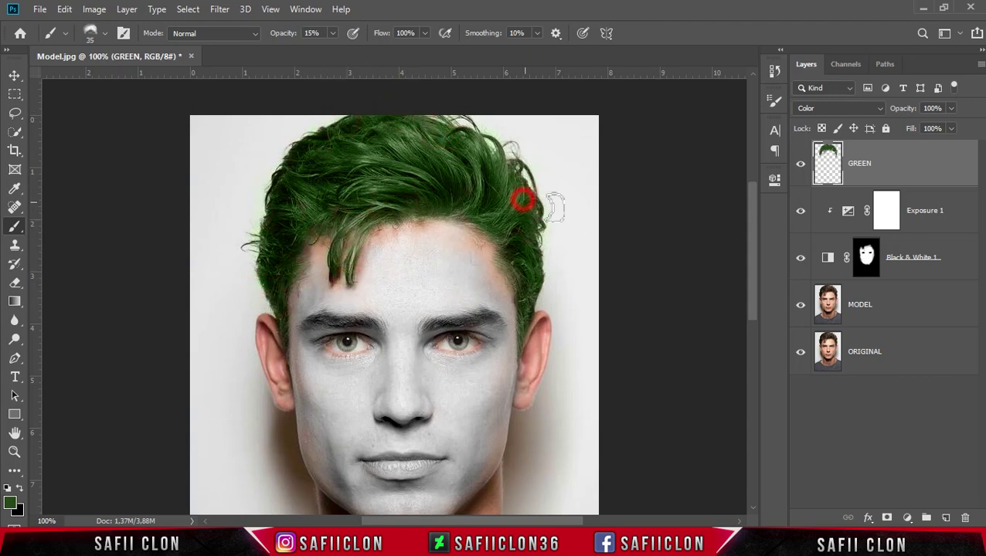
# Toggle the GREEN layer to check the result, then add an empty layer above it
pyautogui.click(801, 169)
pyautogui.click(801, 169)
pyautogui.click(801, 169)
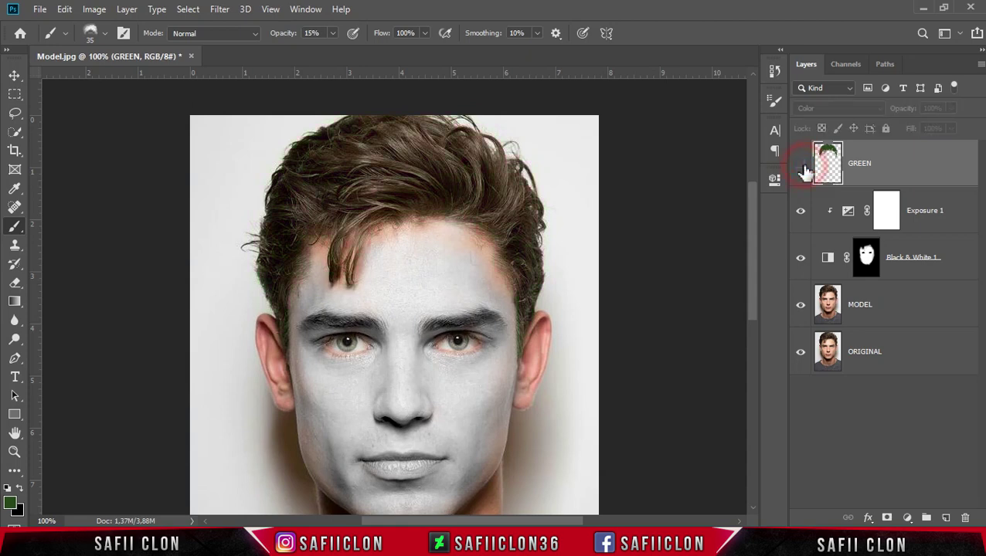
pyautogui.click(802, 168)
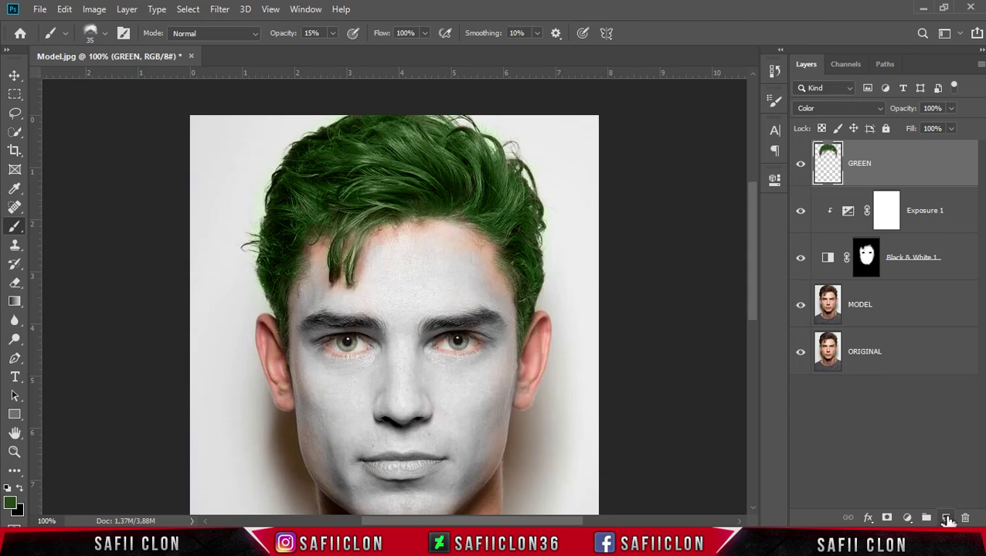
pyautogui.click(947, 519)
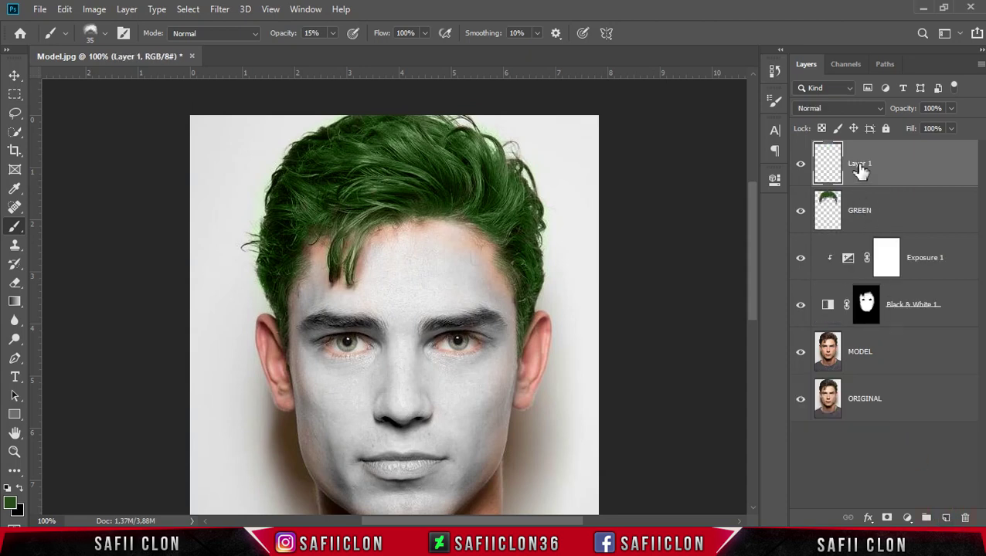
# Name the new layer BLUE and choose the CLOUDER_V cloudy brush at 100% opacity
pyautogui.doubleClick(860, 167)
pyautogui.write('BLUE')
pyautogui.click(911, 164)
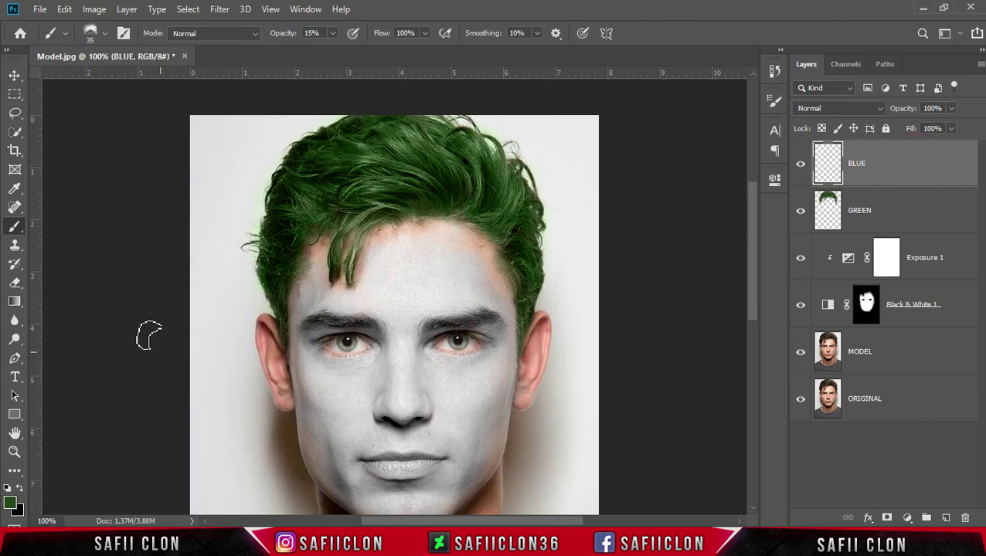
pyautogui.rightClick(9, 228)
pyautogui.click(55, 226)
pyautogui.click(105, 35)
pyautogui.click(95, 261)
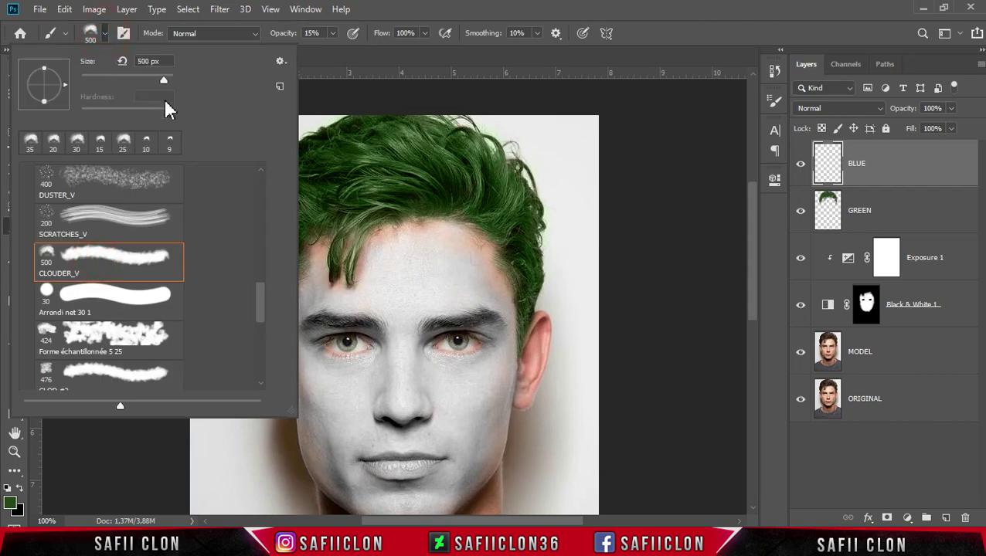
pyautogui.click(105, 35)
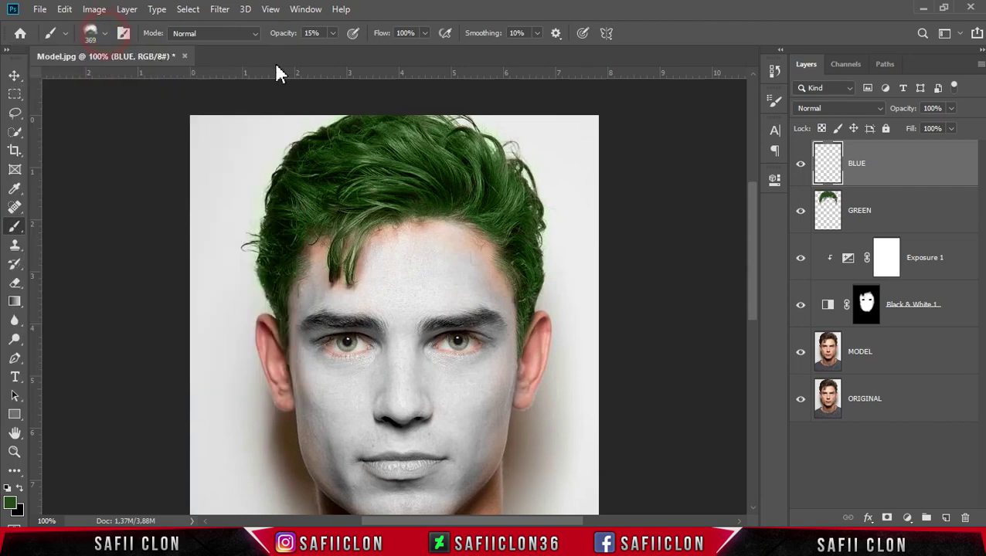
pyautogui.click(333, 34)
pyautogui.moveTo(335, 49); pyautogui.dragTo(395, 49)
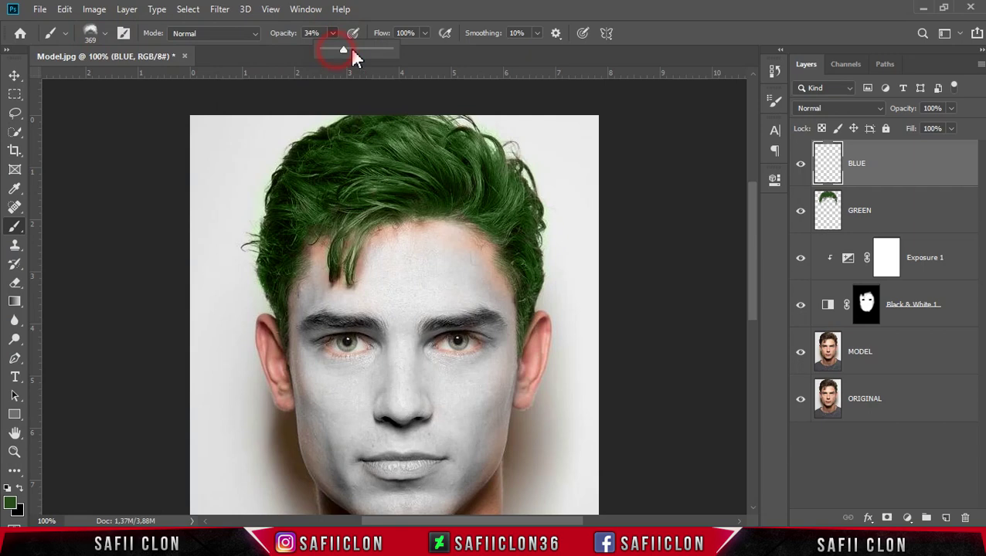
pyautogui.click(332, 34)
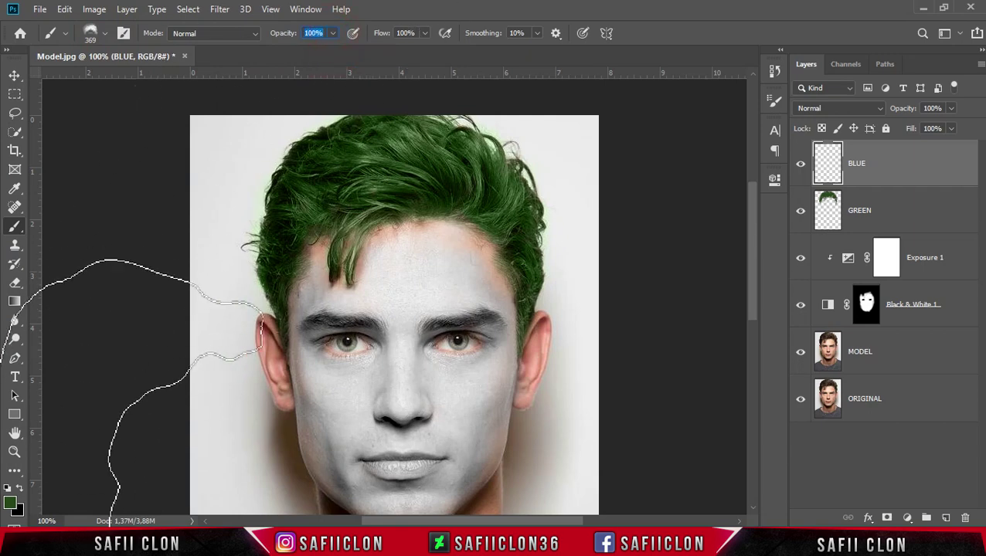
# Set the foreground colour to blue #1a4c97 and make the brush slightly smaller
pyautogui.click(11, 503)
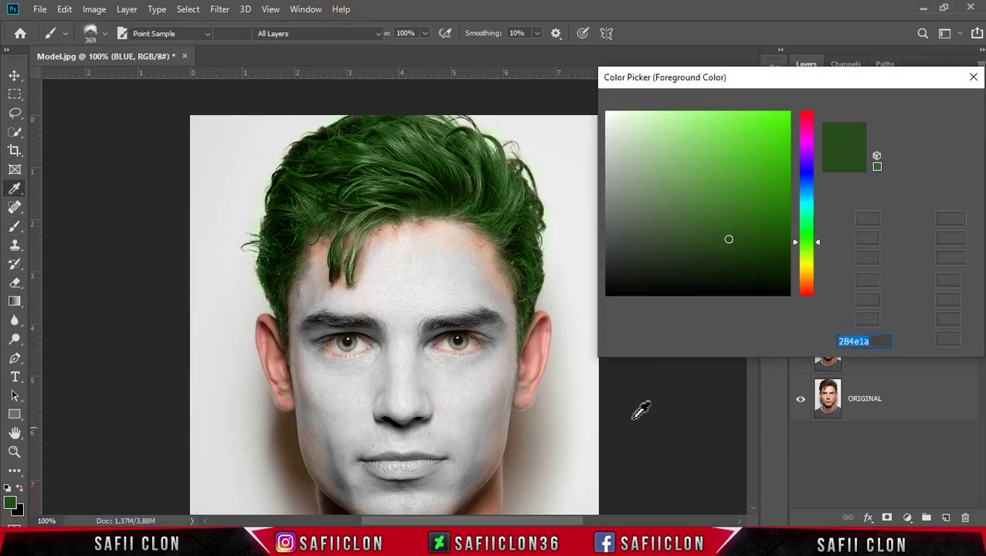
pyautogui.doubleClick(862, 342)
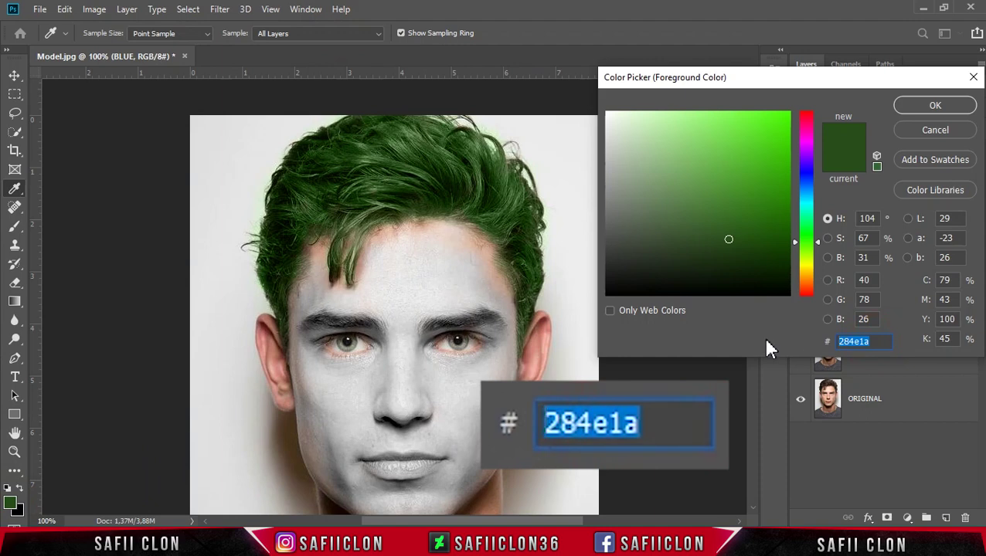
pyautogui.write('1')
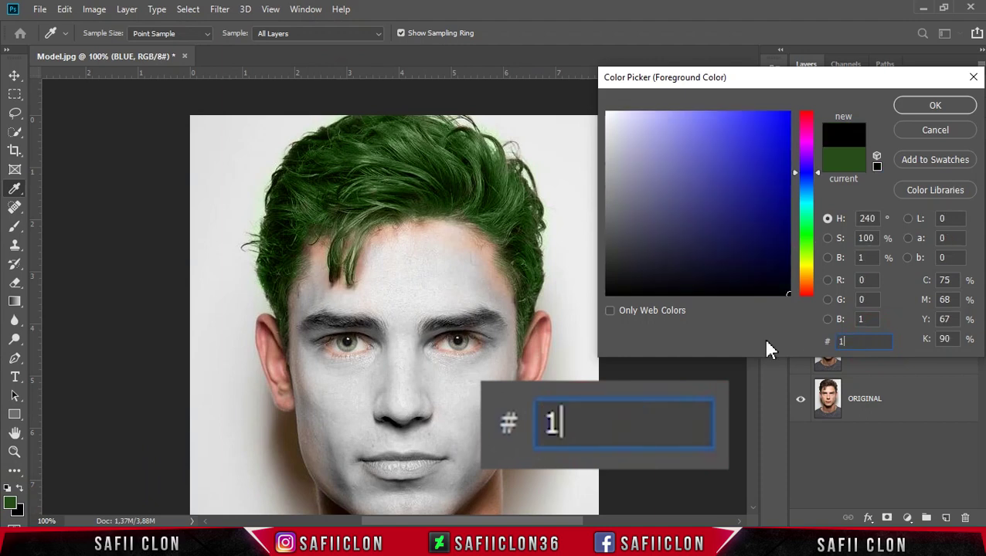
pyautogui.write('a4c97')
pyautogui.doubleClick(865, 341)
pyautogui.click(919, 108)
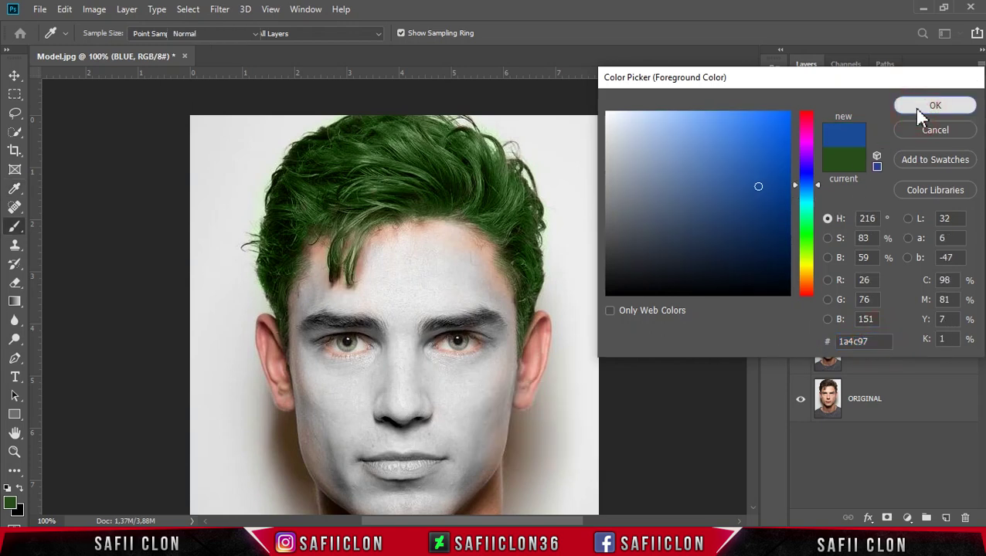
pyautogui.press('[')
pyautogui.press('[')
pyautogui.press('[')
pyautogui.press('[')
pyautogui.press('[')
pyautogui.press('[')
pyautogui.press('[')
pyautogui.press('[')
pyautogui.press('[')
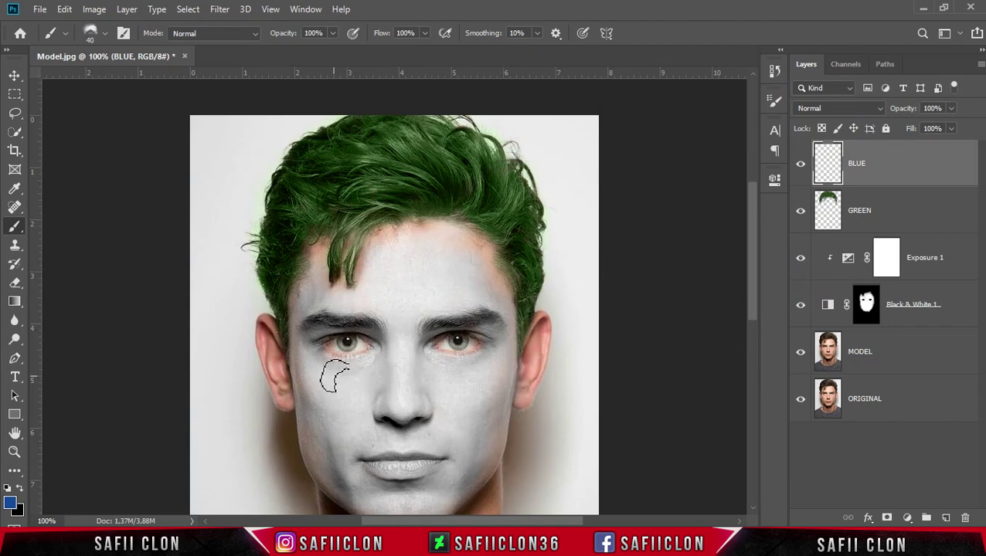
# Paint a first blue stroke under the left eye and set BLUE to Color Burn at 77% fill
pyautogui.moveTo(338, 371)
pyautogui.mouseDown()
pyautogui.moveTo(352, 359)
pyautogui.moveTo(345, 377)
pyautogui.moveTo(334, 368)
pyautogui.moveTo(357, 369)
pyautogui.mouseUp()
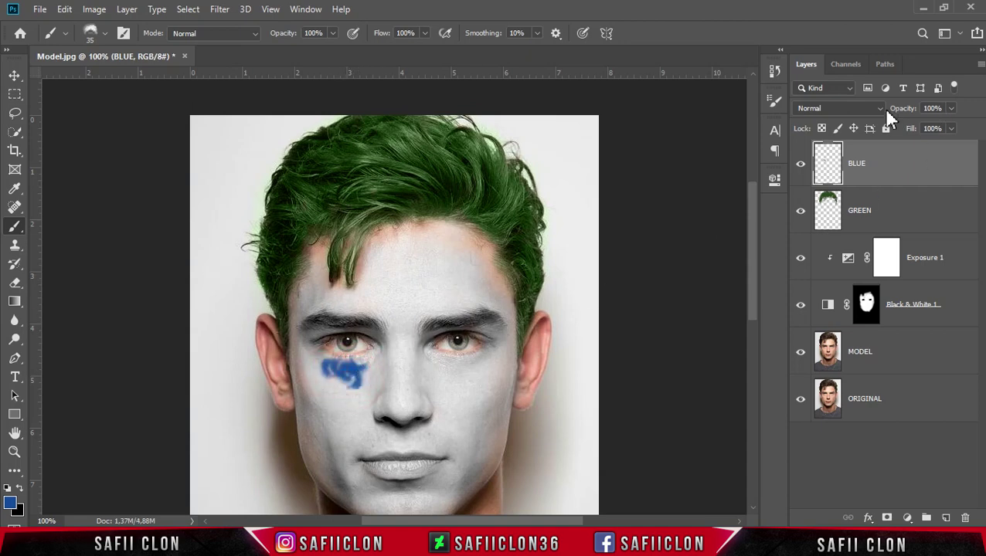
pyautogui.click(879, 108)
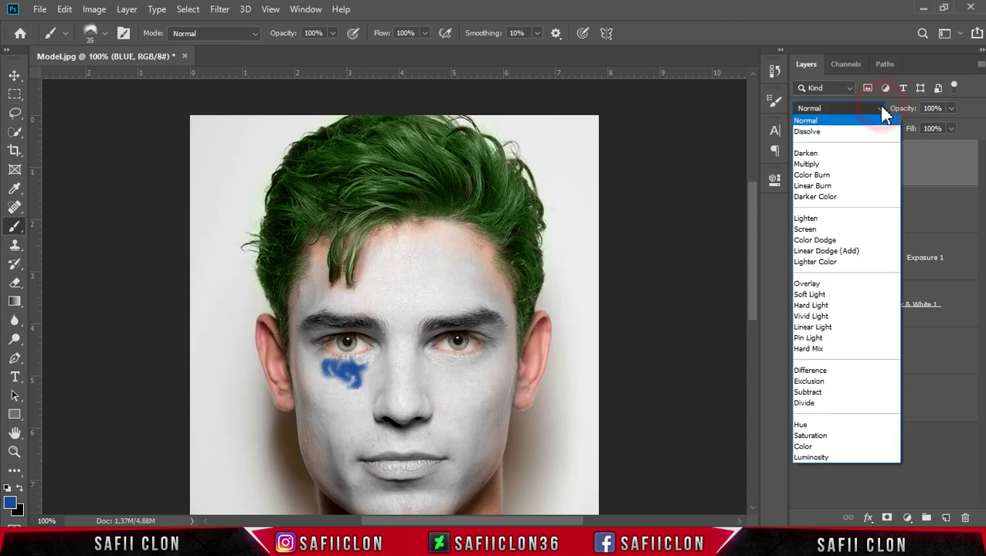
pyautogui.click(826, 175)
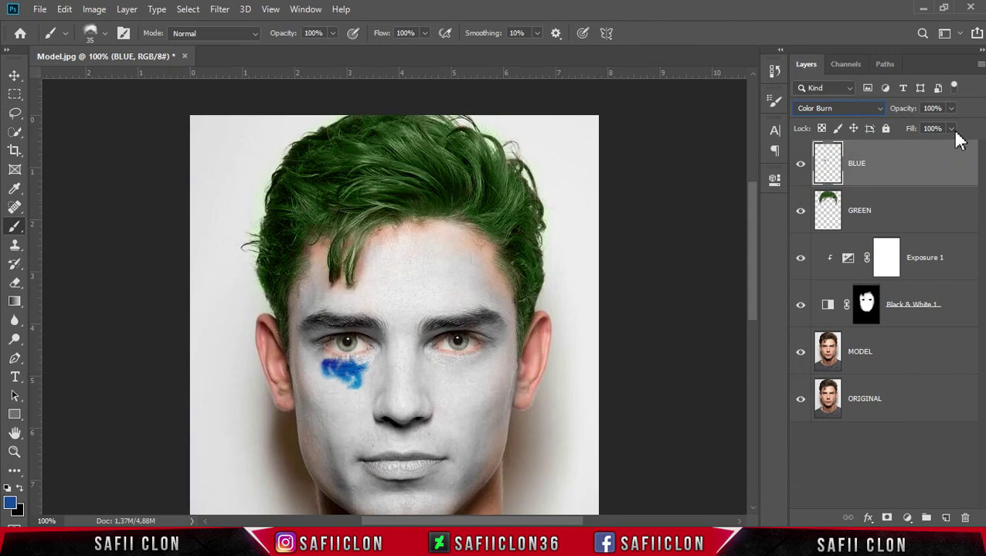
pyautogui.click(952, 129)
pyautogui.moveTo(943, 145); pyautogui.dragTo(932, 145)
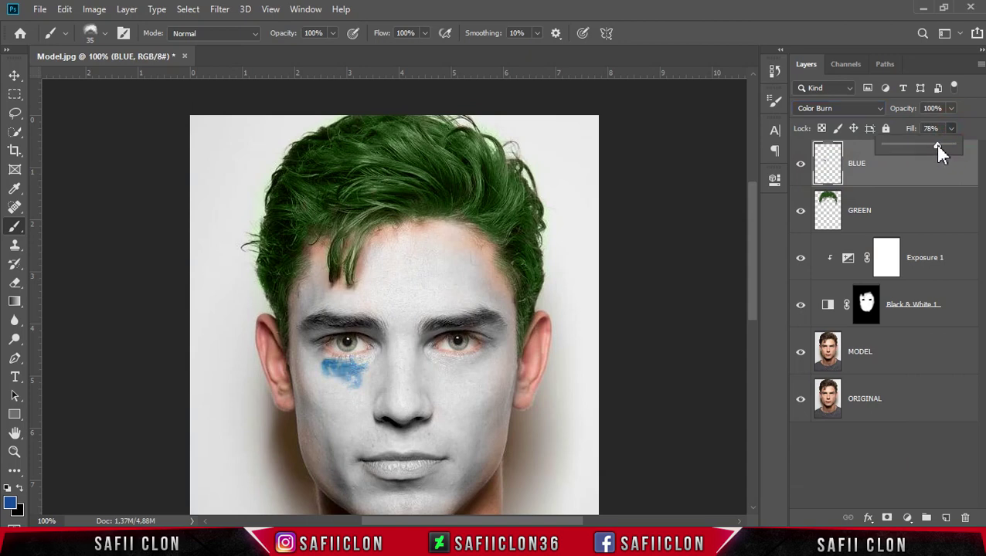
pyautogui.click(952, 129)
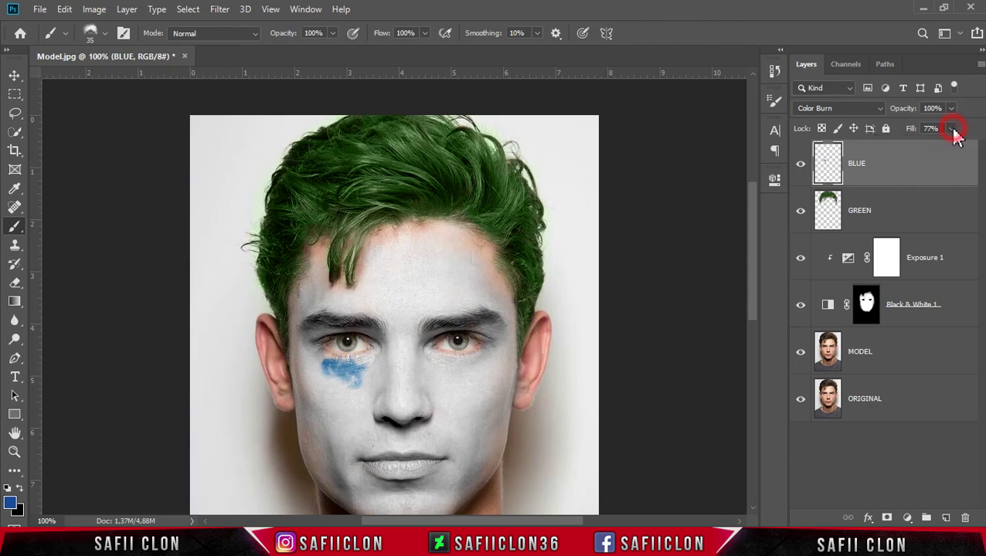
# Paint blue patches beneath the left and right eyes, resizing the brush as needed
pyautogui.moveTo(364, 372)
pyautogui.mouseDown()
pyautogui.moveTo(344, 381)
pyautogui.moveTo(338, 402)
pyautogui.mouseUp()
pyautogui.press('[')
pyautogui.click(357, 364)
pyautogui.moveTo(320, 360); pyautogui.dragTo(342, 392)
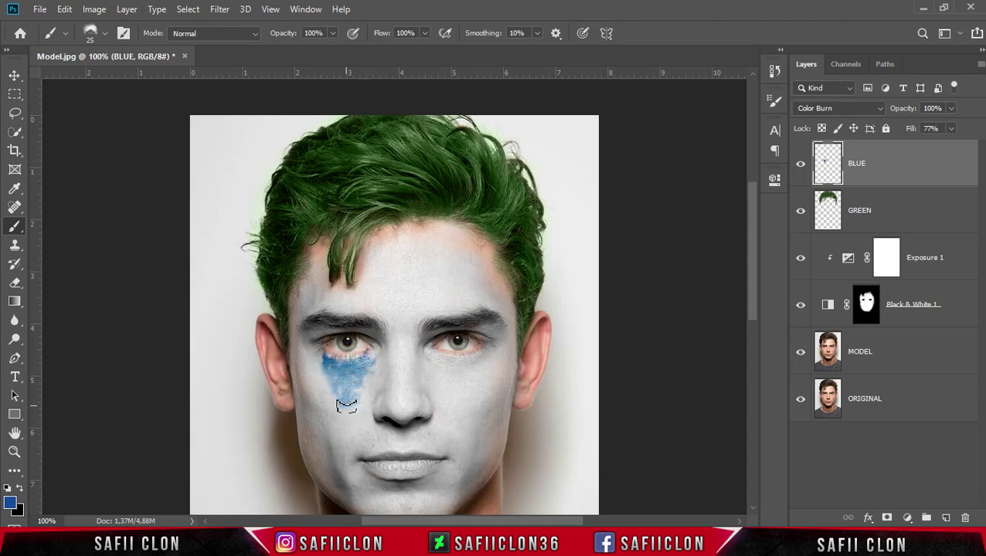
pyautogui.press(']')
pyautogui.moveTo(456, 366)
pyautogui.mouseDown()
pyautogui.moveTo(474, 369)
pyautogui.moveTo(458, 378)
pyautogui.moveTo(470, 384)
pyautogui.moveTo(450, 386)
pyautogui.moveTo(473, 352)
pyautogui.moveTo(491, 350)
pyautogui.mouseUp()
pyautogui.press('[')
pyautogui.press(']')
# Paint blue above both eyebrows and extend it up the forehead over the right brow
pyautogui.moveTo(338, 307)
pyautogui.mouseDown()
pyautogui.moveTo(322, 304)
pyautogui.moveTo(350, 296)
pyautogui.moveTo(363, 306)
pyautogui.moveTo(363, 286)
pyautogui.moveTo(321, 303)
pyautogui.moveTo(330, 307)
pyautogui.moveTo(325, 293)
pyautogui.moveTo(348, 311)
pyautogui.moveTo(386, 310)
pyautogui.mouseUp()
pyautogui.press('[')
pyautogui.press(']')
pyautogui.press(']')
pyautogui.moveTo(478, 310)
pyautogui.mouseDown()
pyautogui.moveTo(462, 285)
pyautogui.moveTo(444, 297)
pyautogui.moveTo(454, 284)
pyautogui.moveTo(477, 293)
pyautogui.moveTo(449, 269)
pyautogui.moveTo(440, 282)
pyautogui.moveTo(467, 285)
pyautogui.moveTo(431, 310)
pyautogui.mouseUp()
pyautogui.press('[')
pyautogui.press(']')
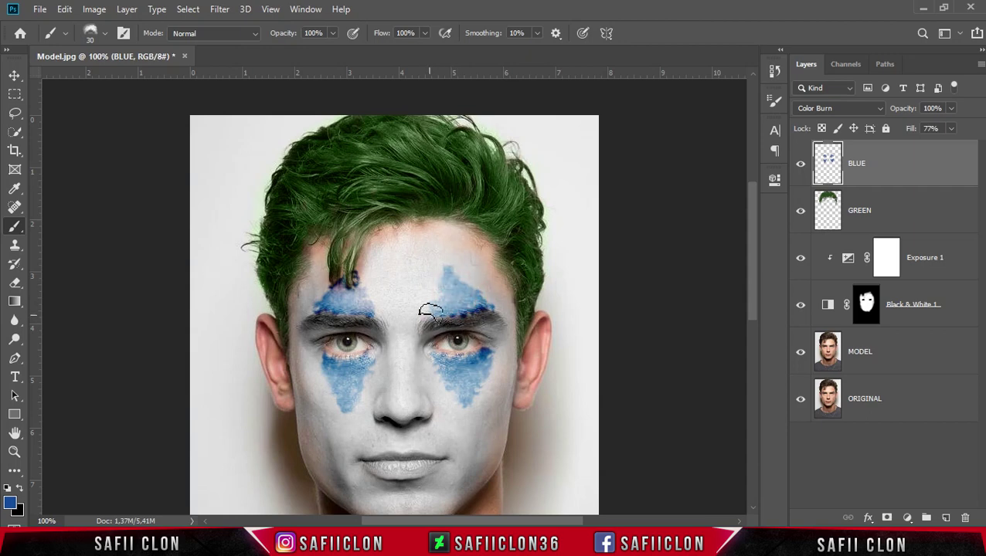
pyautogui.moveTo(437, 269); pyautogui.dragTo(461, 276)
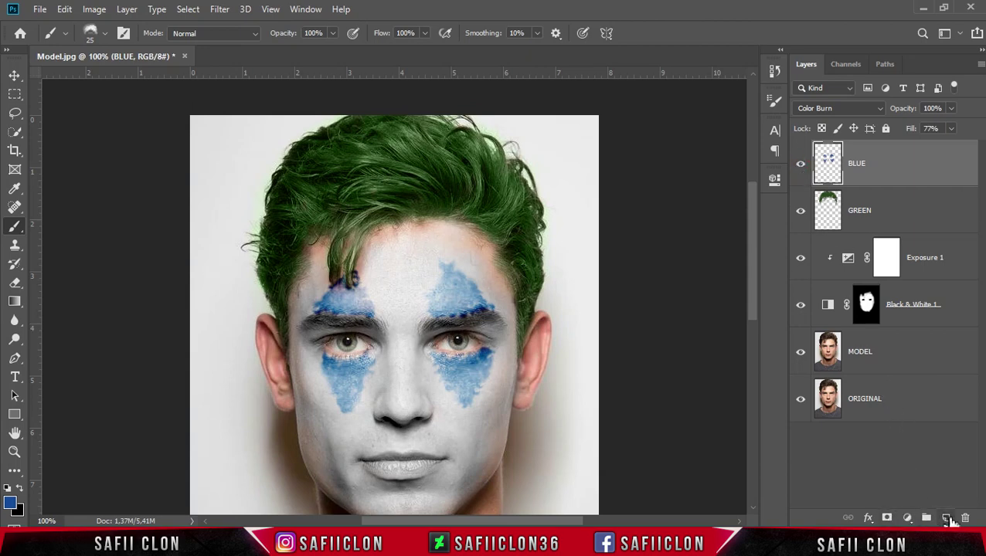
pyautogui.click(947, 518)
# Name the new layer BLUE 2, blend it with Color Burn at 38% fill, keeping brush opacity 100%
pyautogui.doubleClick(863, 170)
pyautogui.write('BLUE 2')
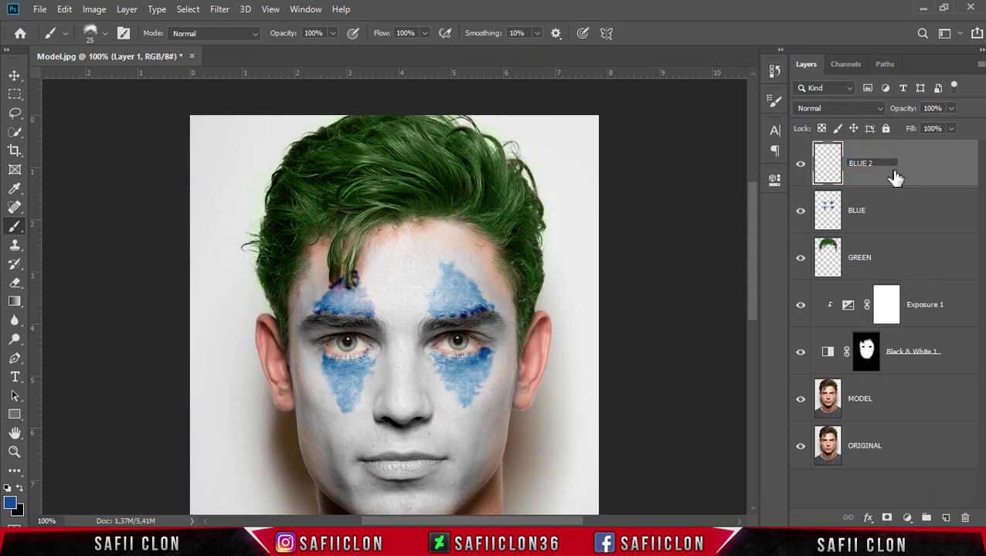
pyautogui.click(894, 177)
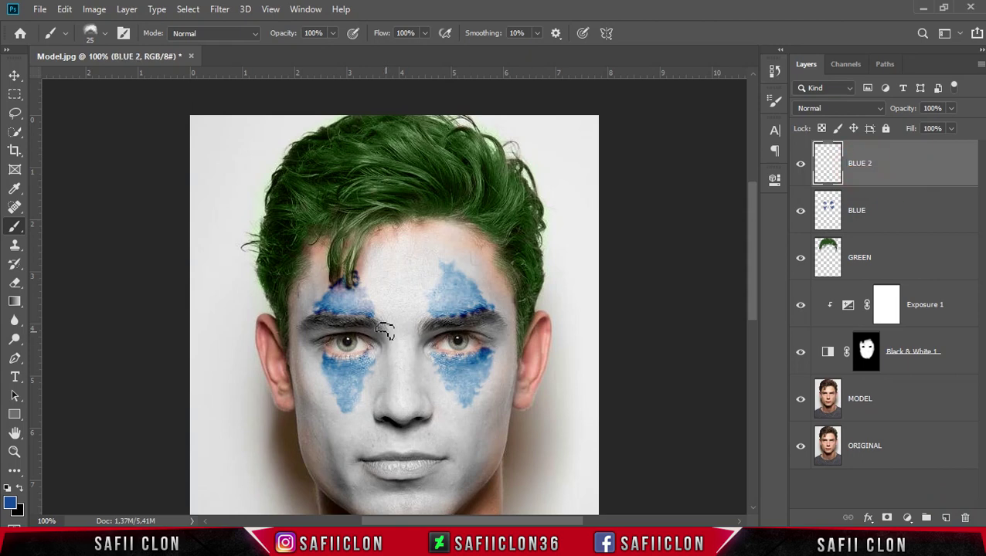
pyautogui.moveTo(311, 334); pyautogui.dragTo(382, 332)
pyautogui.click(858, 108)
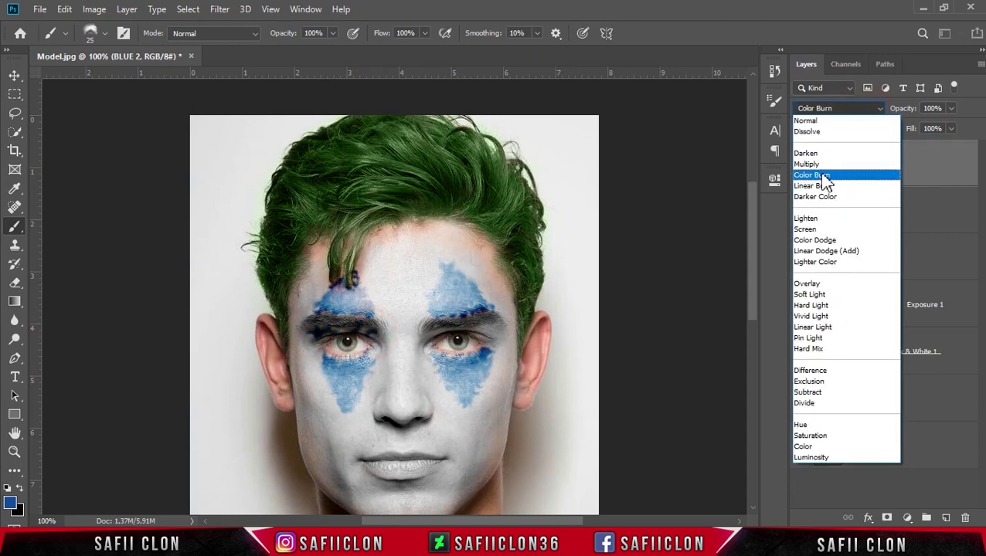
pyautogui.click(825, 176)
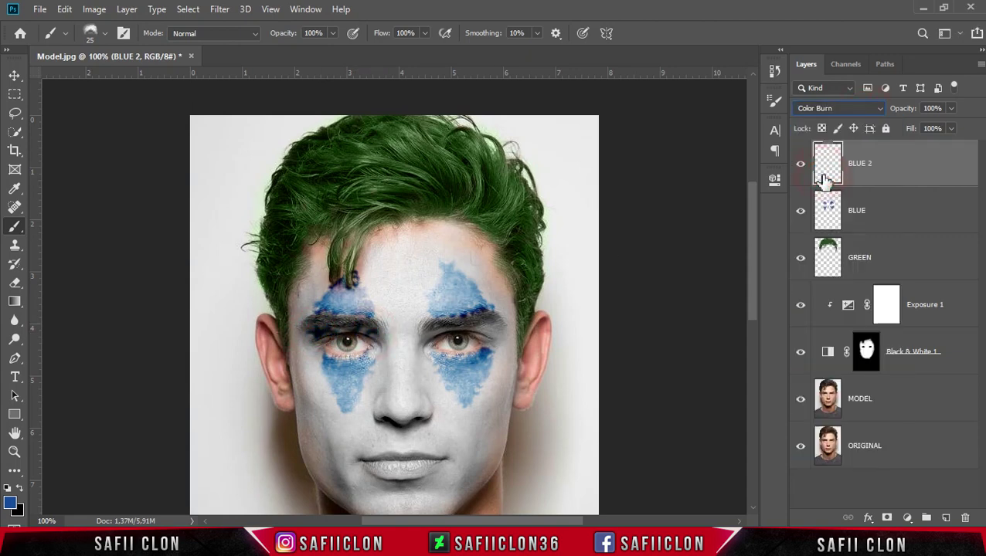
pyautogui.click(951, 129)
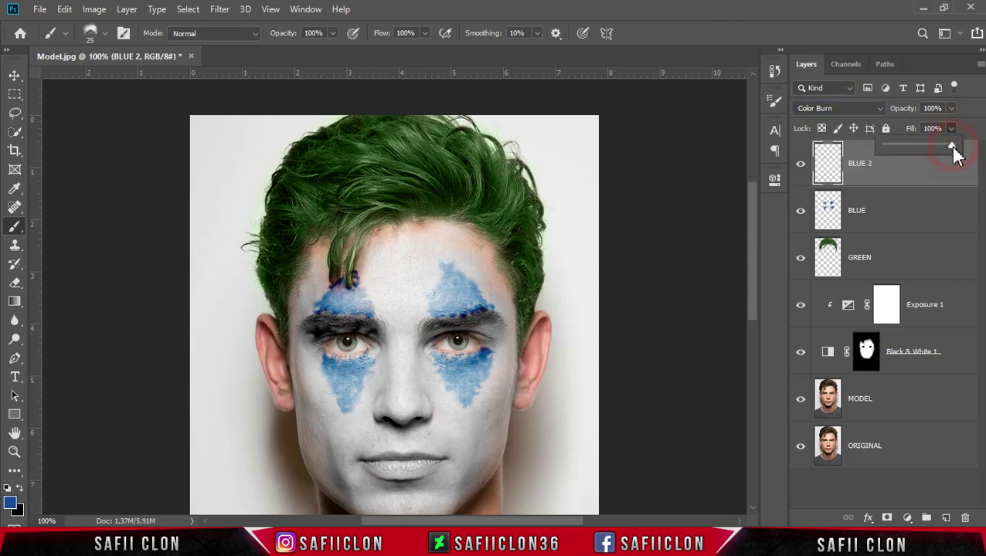
pyautogui.moveTo(920, 143); pyautogui.dragTo(906, 144)
pyautogui.click(951, 130)
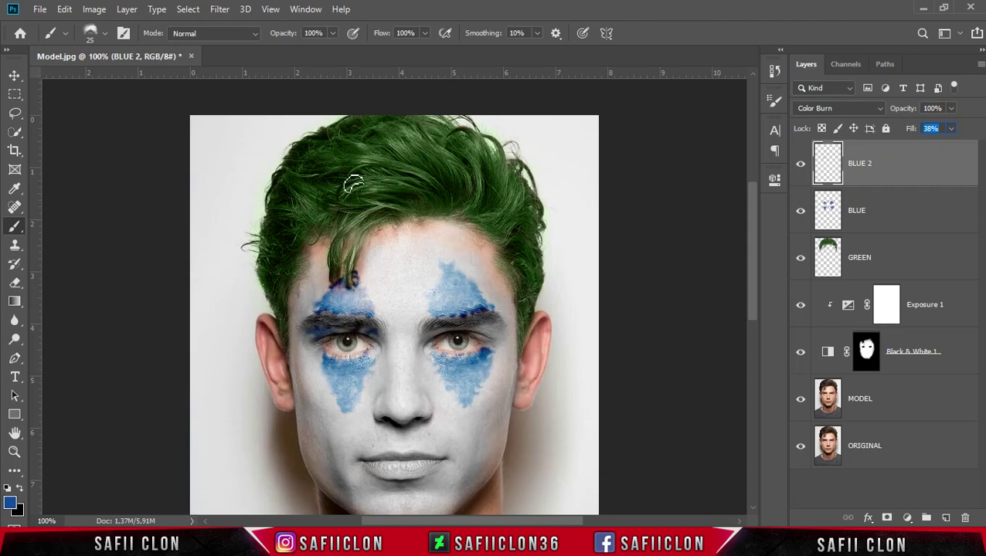
pyautogui.click(333, 34)
pyautogui.click(333, 36)
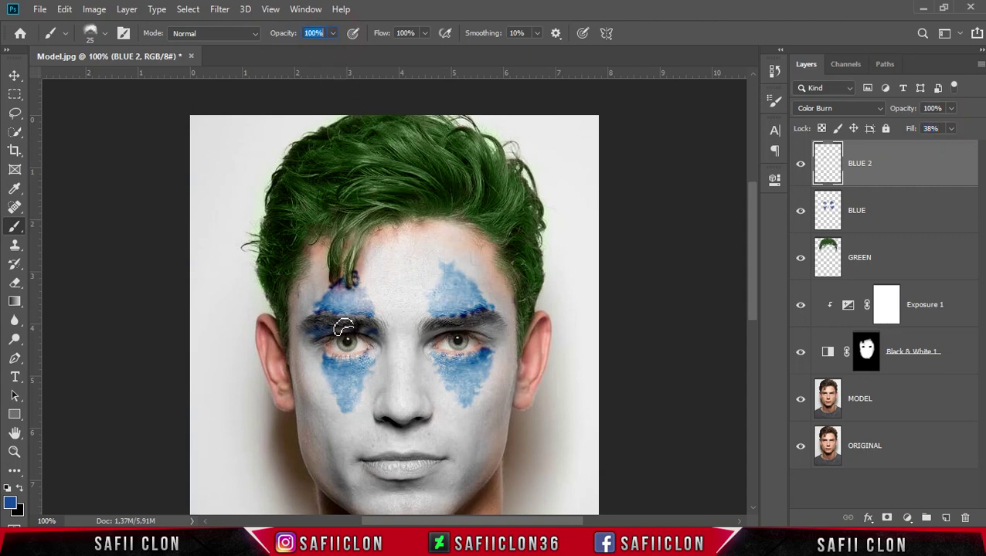
# Paint deeper blue along both eyebrows and under the eyes with a 20-30 px brush
pyautogui.moveTo(346, 329); pyautogui.dragTo(382, 356)
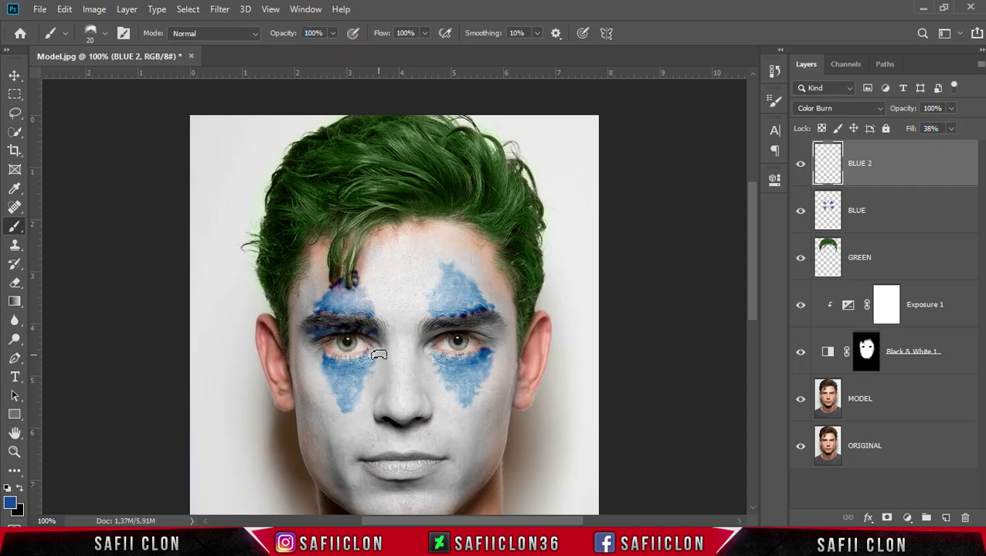
pyautogui.moveTo(309, 344); pyautogui.dragTo(323, 362)
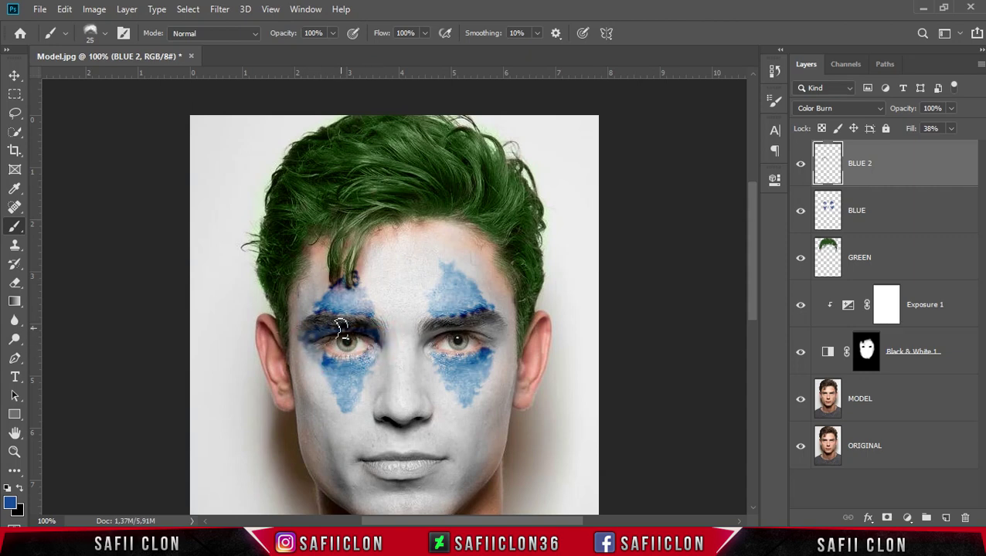
pyautogui.moveTo(342, 330); pyautogui.dragTo(303, 342)
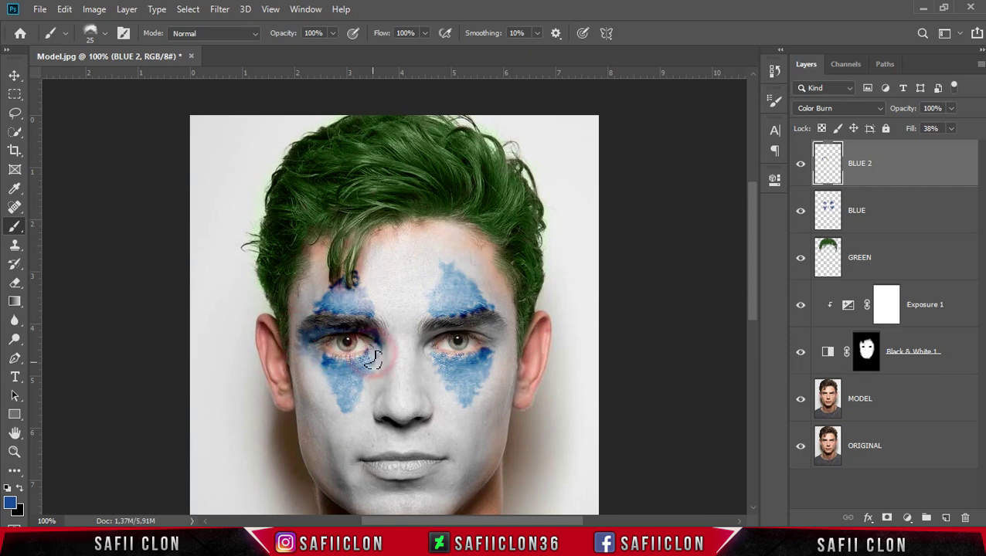
pyautogui.moveTo(376, 349)
pyautogui.mouseDown()
pyautogui.moveTo(426, 350)
pyautogui.moveTo(485, 330)
pyautogui.mouseUp()
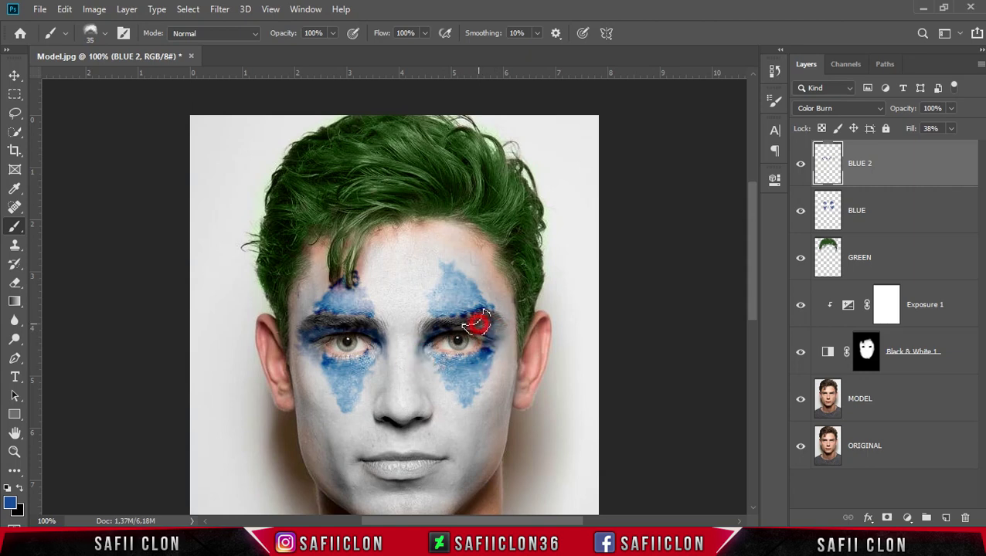
pyautogui.moveTo(473, 326)
pyautogui.mouseDown()
pyautogui.moveTo(491, 325)
pyautogui.moveTo(452, 334)
pyautogui.mouseUp()
pyautogui.moveTo(319, 330)
pyautogui.mouseDown()
pyautogui.moveTo(308, 325)
pyautogui.moveTo(361, 323)
pyautogui.mouseUp()
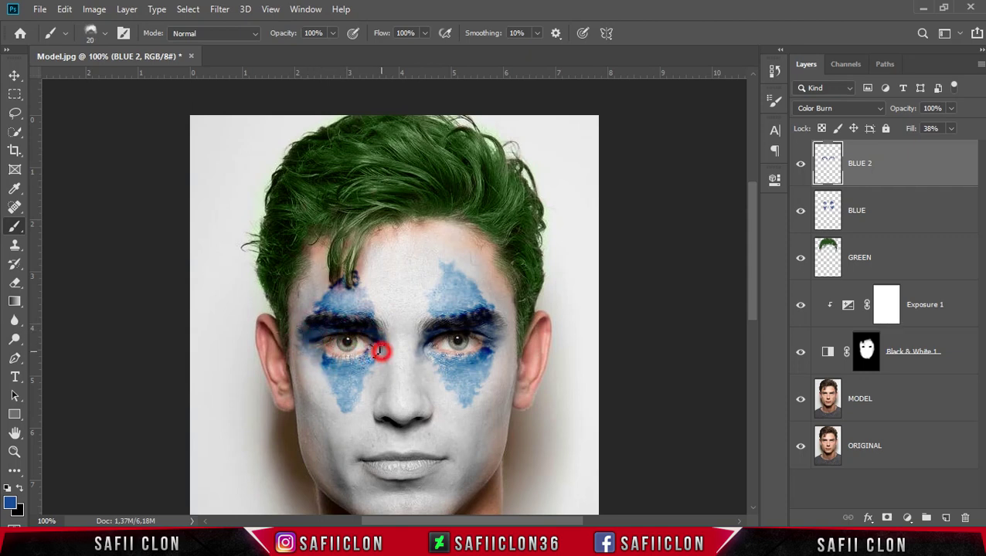
# Lower the BLUE 2 layer's fill to 34%
pyautogui.click(895, 167)
pyautogui.click(952, 130)
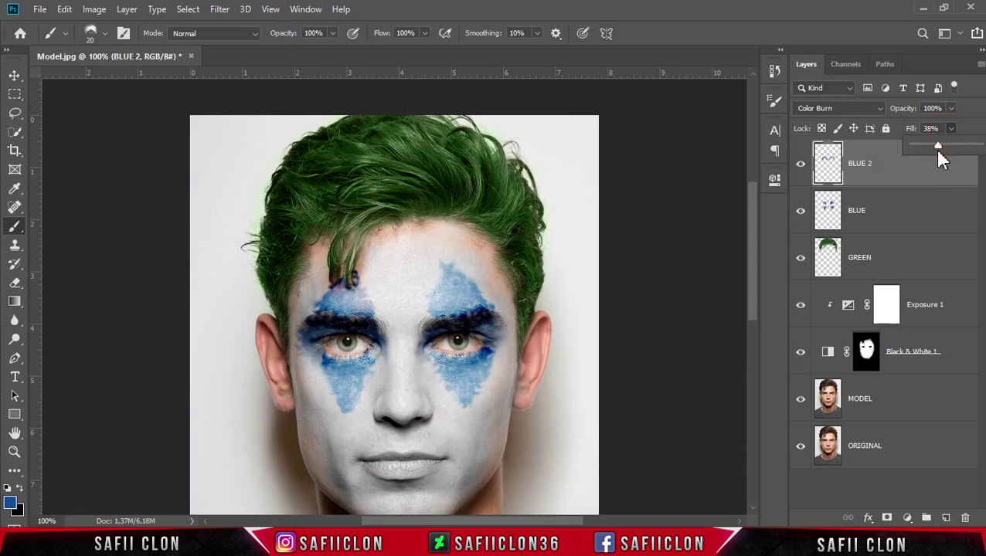
pyautogui.moveTo(934, 147); pyautogui.dragTo(928, 145)
pyautogui.moveTo(947, 144); pyautogui.dragTo(937, 145)
pyautogui.click(966, 130)
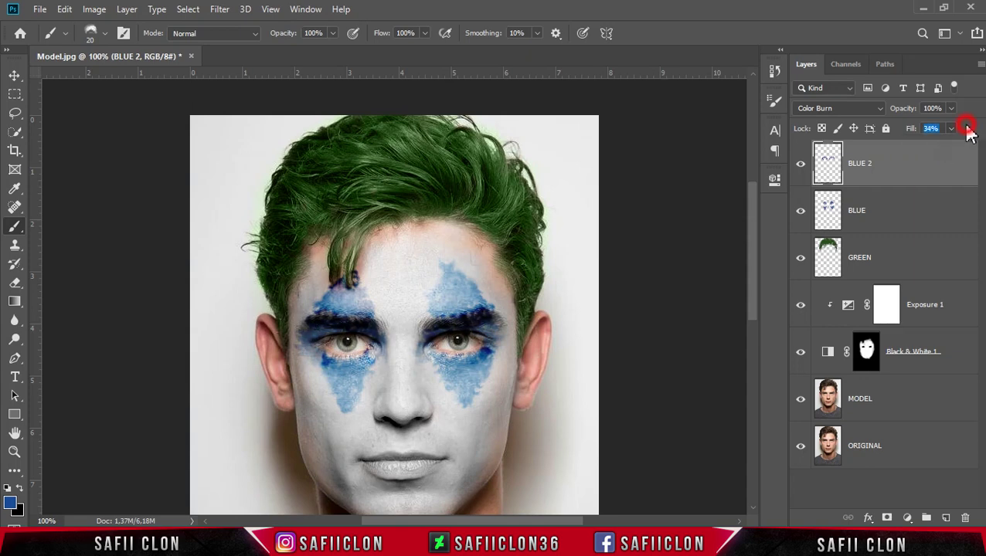
pyautogui.moveTo(748, 275); pyautogui.dragTo(749, 284)
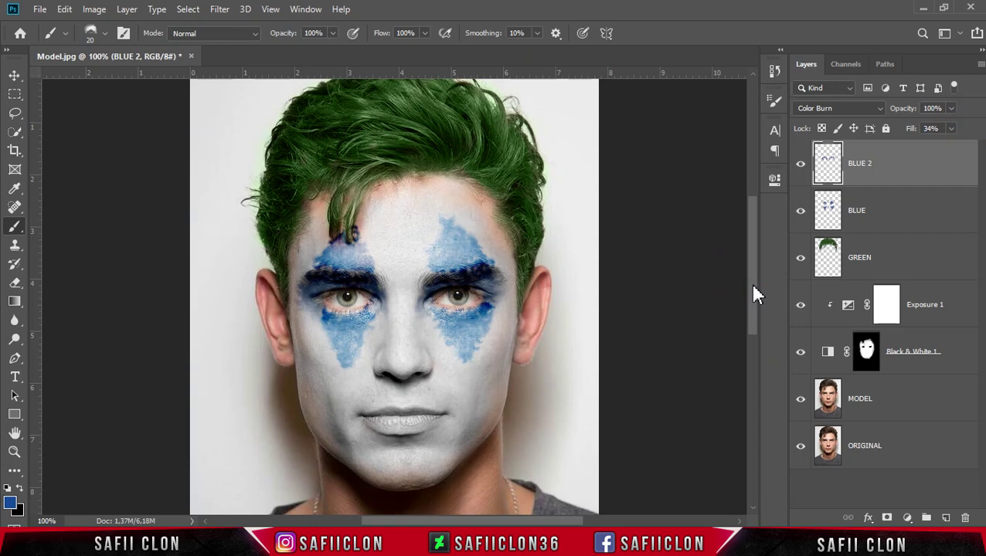
pyautogui.click(947, 520)
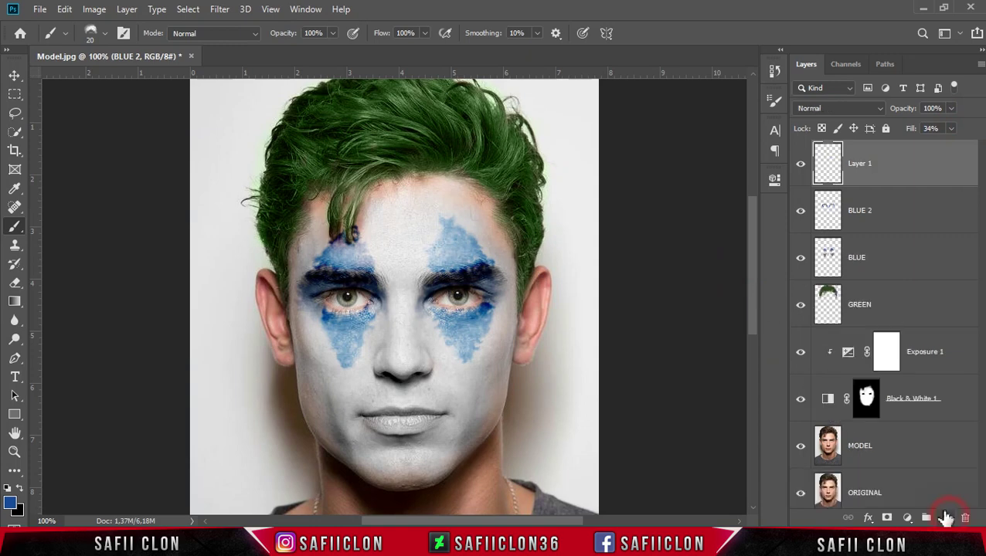
# Name the new layer RED and choose the CLOUDER_V cloudy brush at 100% opacity
pyautogui.doubleClick(864, 163)
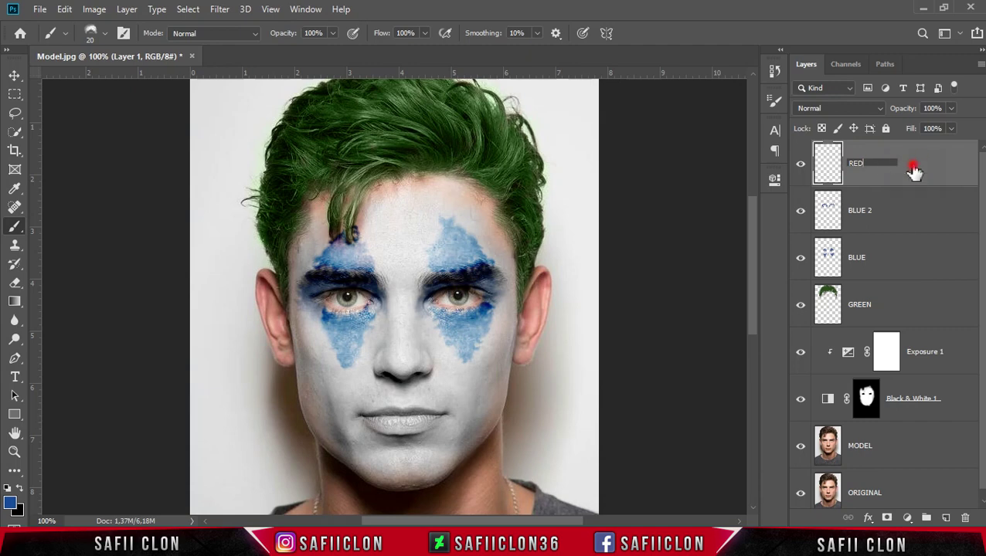
pyautogui.click(914, 169)
pyautogui.rightClick(26, 231)
pyautogui.click(54, 224)
pyautogui.click(101, 32)
pyautogui.click(106, 260)
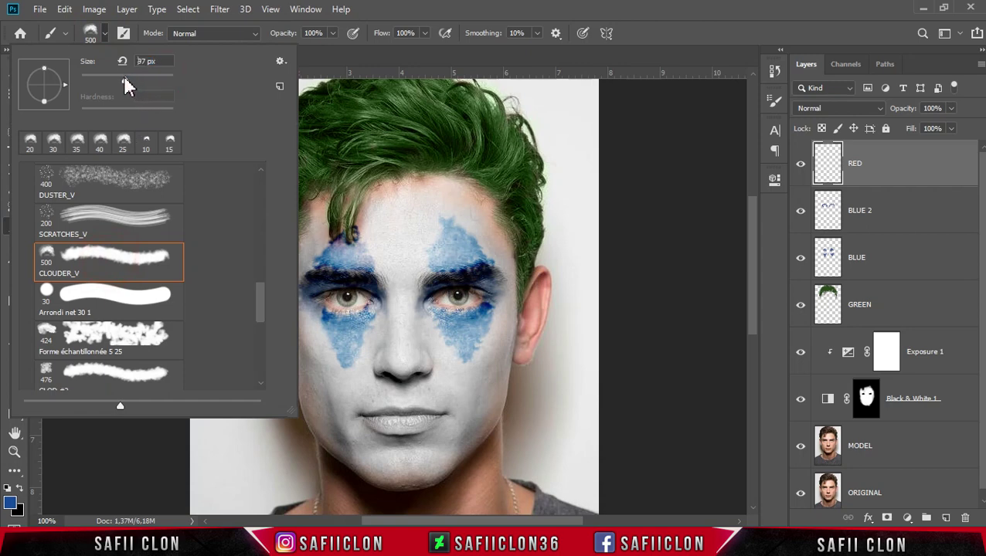
pyautogui.click(106, 34)
pyautogui.click(332, 33)
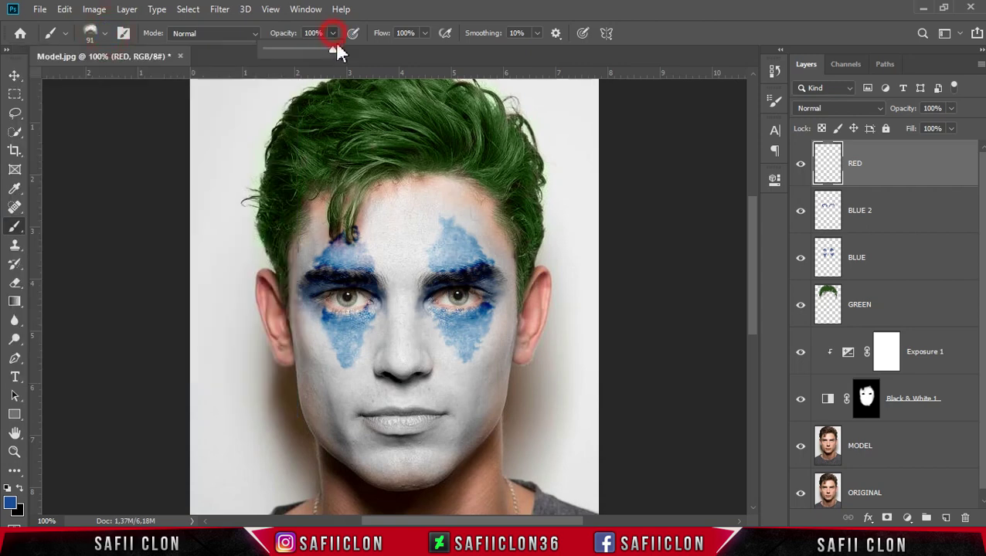
pyautogui.click(334, 34)
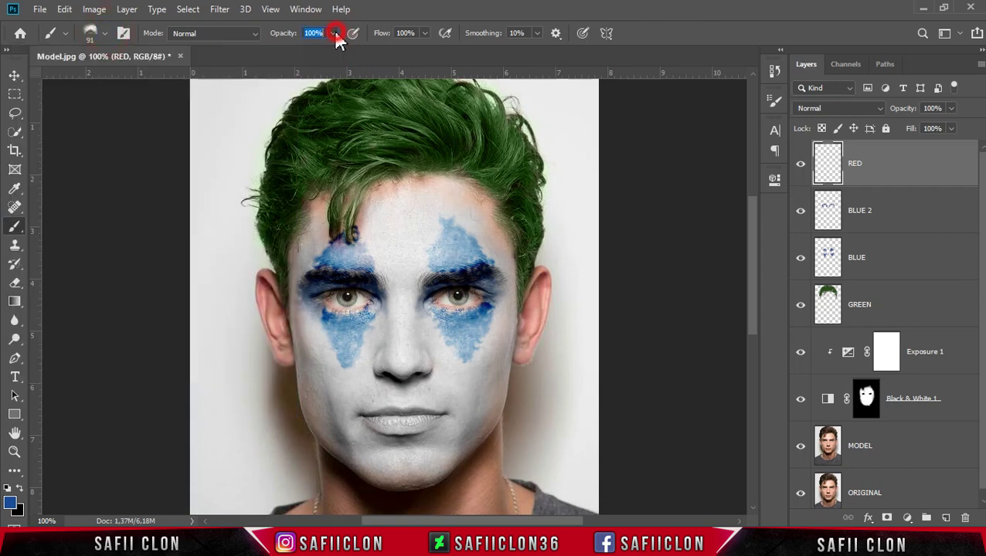
# Set the foreground colour to dark red #971a1a
pyautogui.click(15, 504)
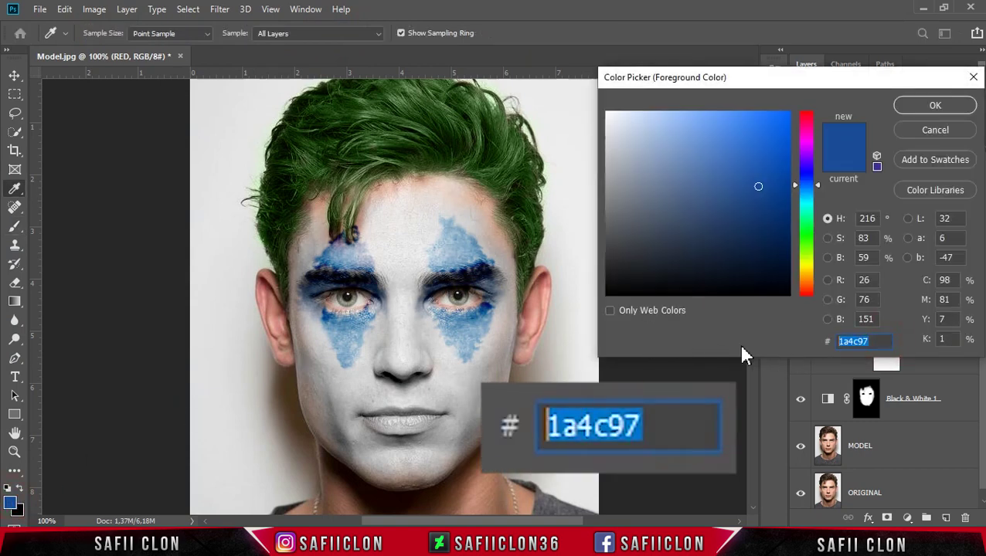
pyautogui.write('971')
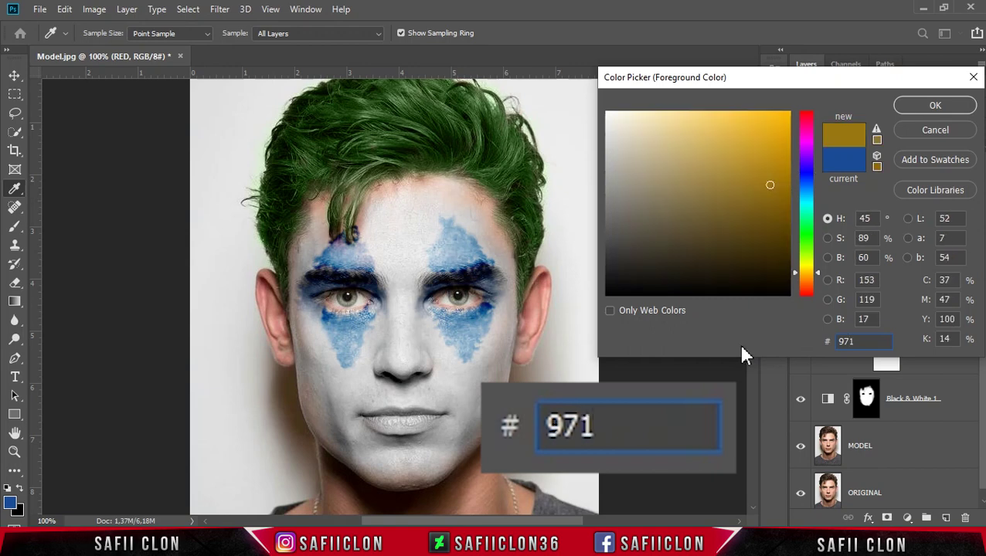
pyautogui.write('a1a')
pyautogui.click(916, 108)
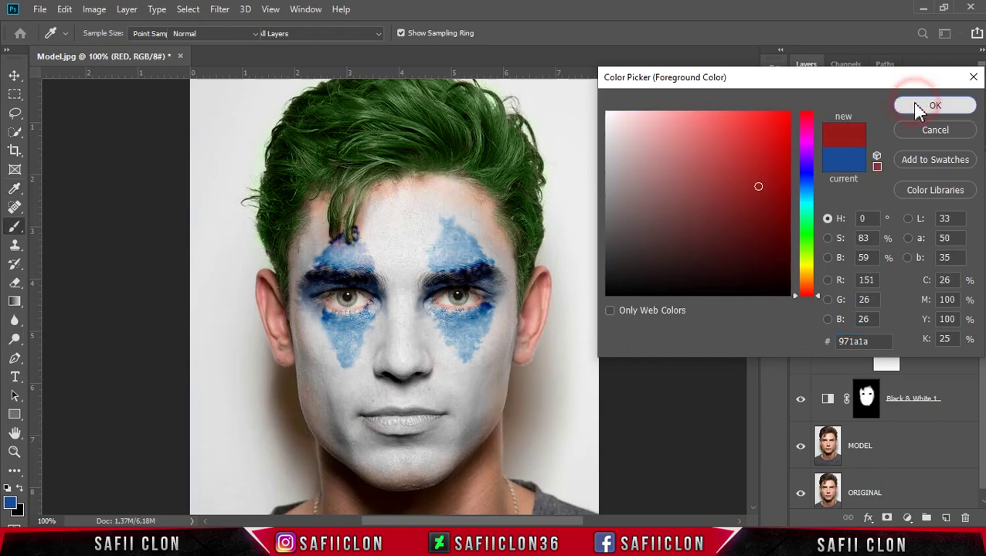
pyautogui.moveTo(751, 258); pyautogui.dragTo(750, 278)
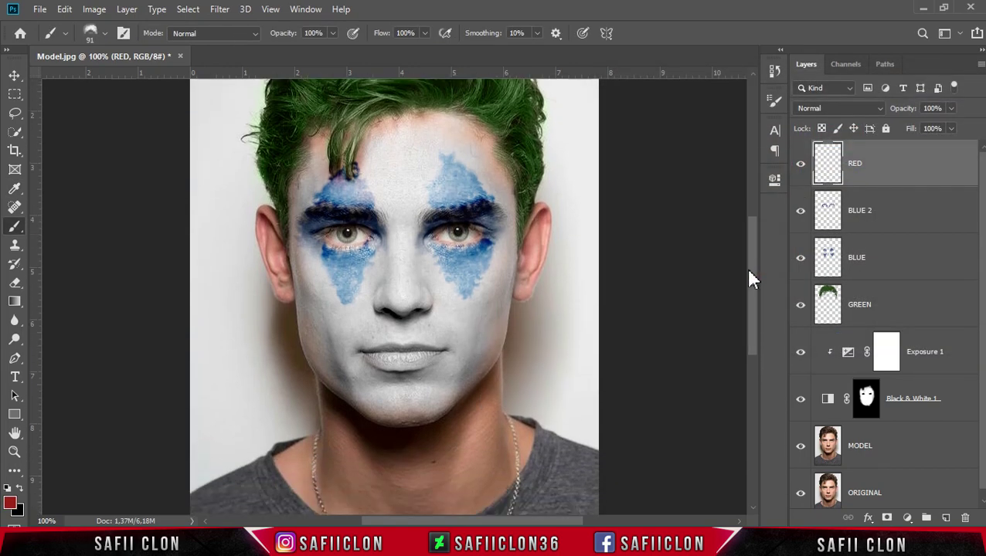
# Paint red over the nose, set the RED layer to Color Burn, and lower fill to 74%
pyautogui.press('[')
pyautogui.press('[')
pyautogui.moveTo(407, 297); pyautogui.dragTo(403, 290)
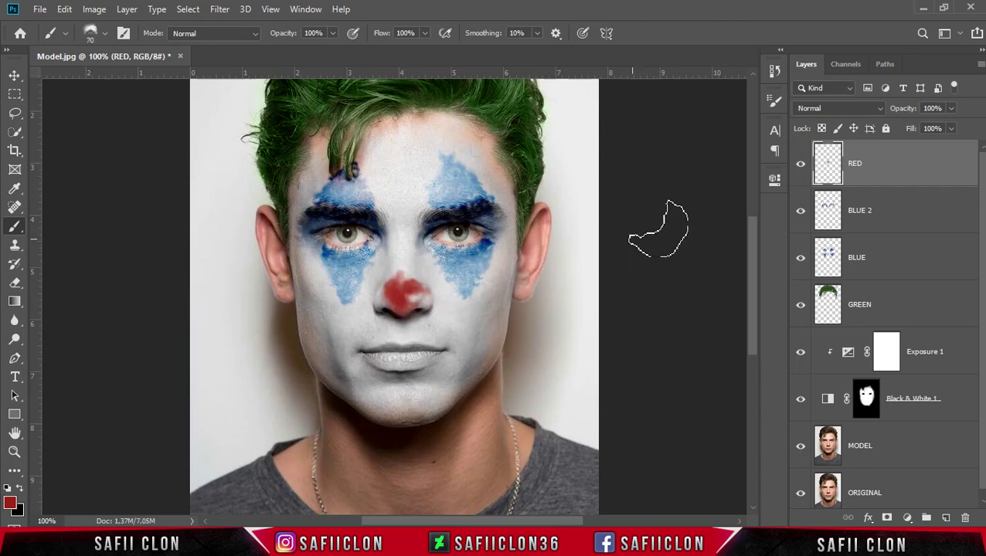
pyautogui.click(834, 108)
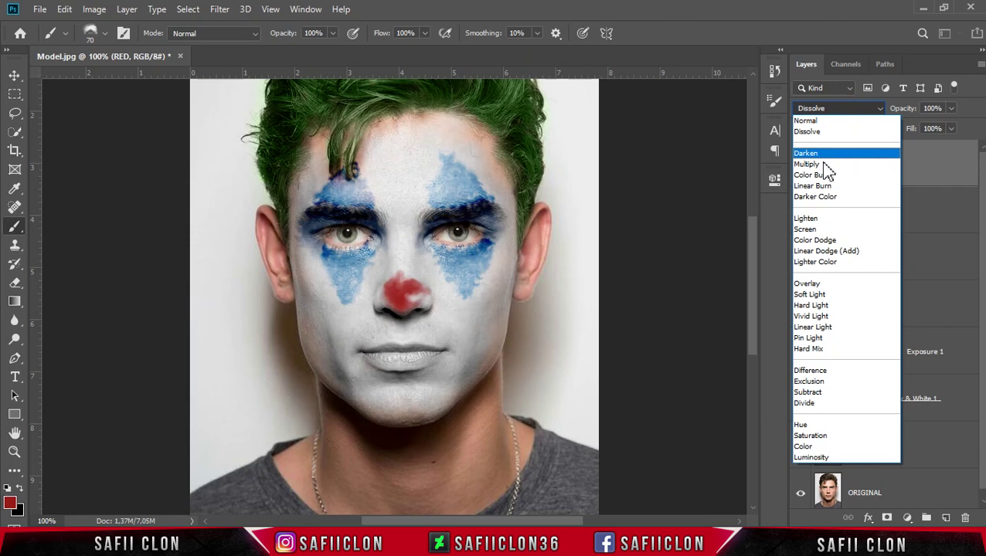
pyautogui.click(824, 179)
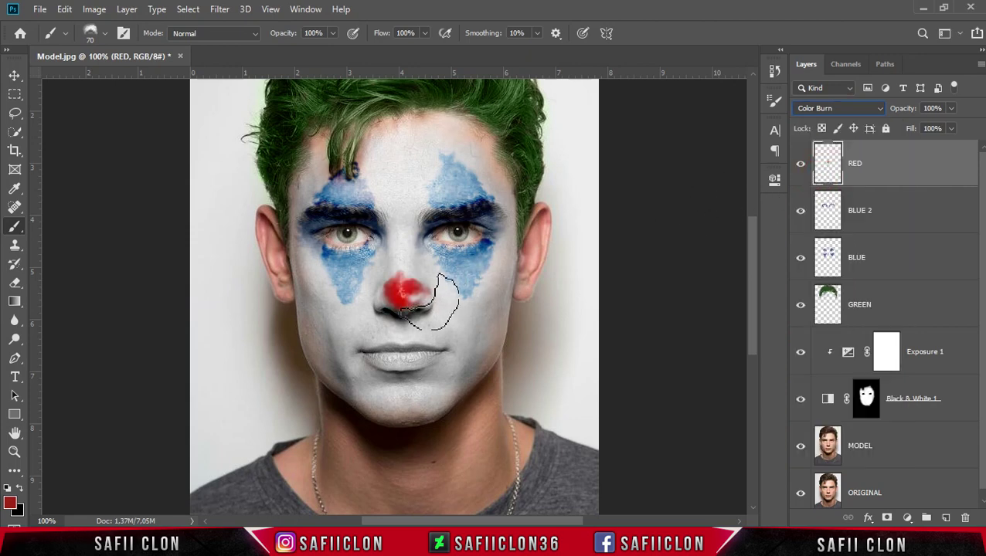
pyautogui.press('[')
pyautogui.moveTo(418, 297)
pyautogui.mouseDown()
pyautogui.moveTo(394, 305)
pyautogui.moveTo(397, 297)
pyautogui.mouseUp()
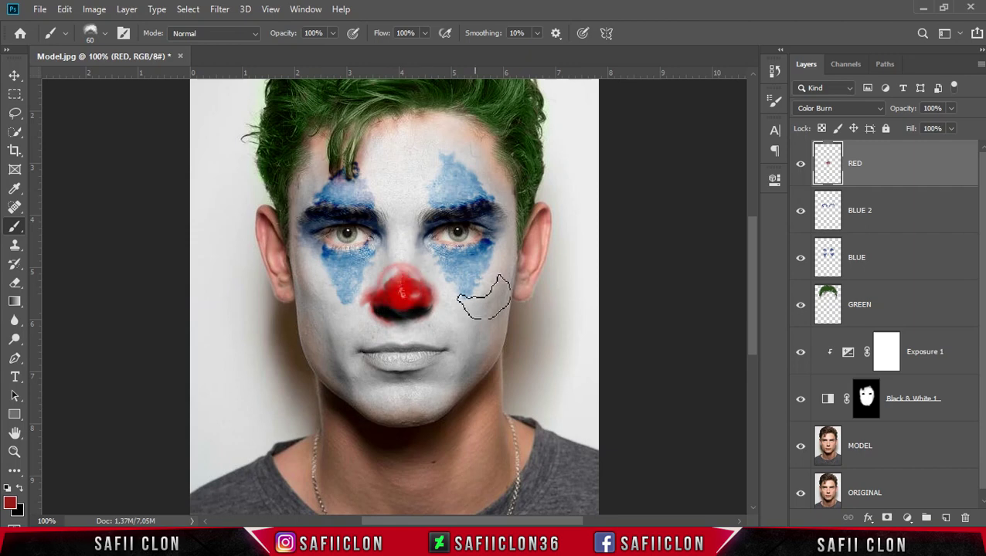
pyautogui.click(951, 129)
pyautogui.moveTo(947, 149); pyautogui.dragTo(936, 151)
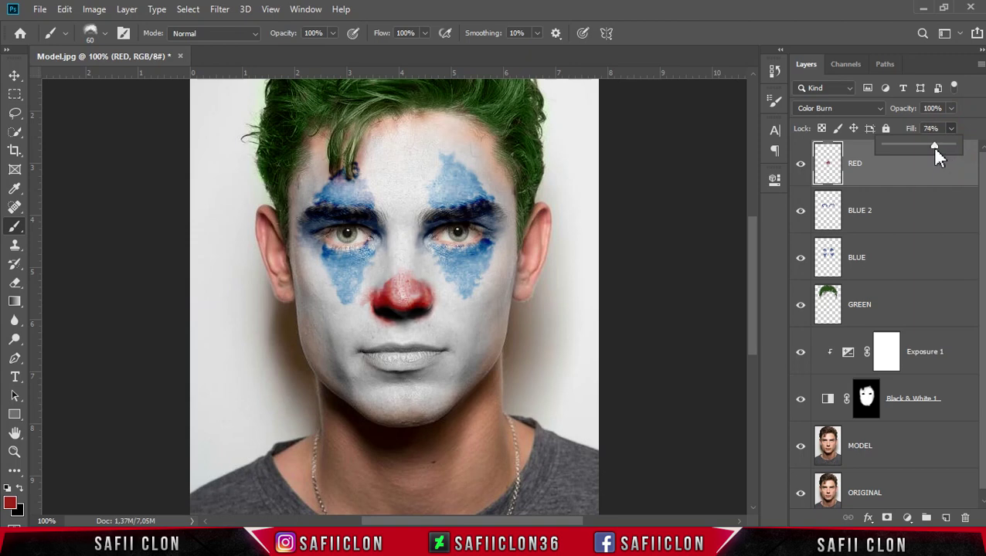
pyautogui.click(951, 129)
pyautogui.moveTo(425, 304); pyautogui.dragTo(379, 294)
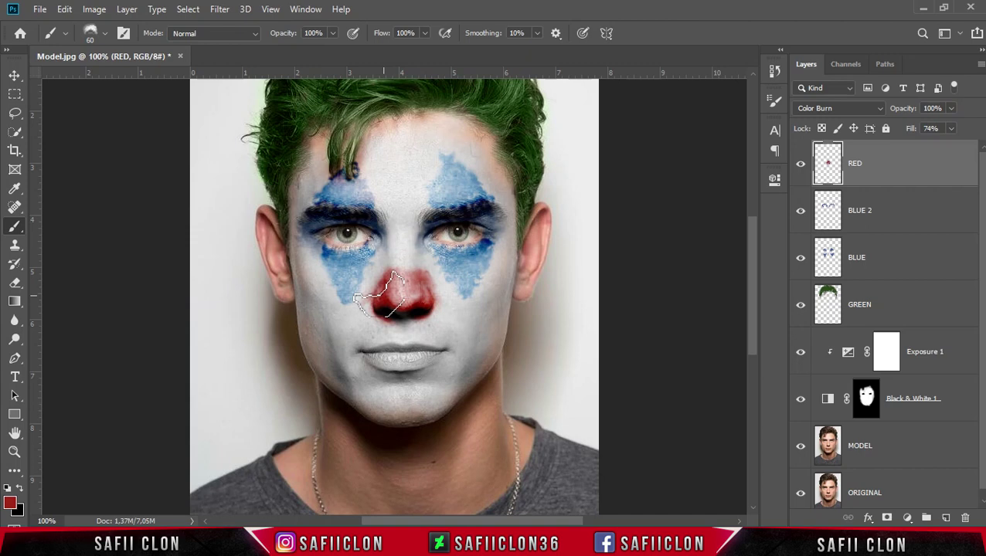
# Paint red across the lower lip and past both mouth corners, undoing a stray streak
pyautogui.press('[')
pyautogui.press('[')
pyautogui.press('[')
pyautogui.moveTo(382, 358)
pyautogui.mouseDown()
pyautogui.moveTo(429, 357)
pyautogui.moveTo(360, 357)
pyautogui.moveTo(451, 346)
pyautogui.moveTo(385, 348)
pyautogui.moveTo(407, 345)
pyautogui.moveTo(400, 330)
pyautogui.moveTo(458, 352)
pyautogui.moveTo(443, 360)
pyautogui.mouseUp()
pyautogui.hotkey('ctrl', 'z')
pyautogui.press('[')
pyautogui.moveTo(357, 353); pyautogui.dragTo(325, 341)
pyautogui.press(']')
pyautogui.press('[')
pyautogui.moveTo(453, 354)
pyautogui.mouseDown()
pyautogui.moveTo(480, 341)
pyautogui.moveTo(435, 356)
pyautogui.mouseUp()
pyautogui.press(']')
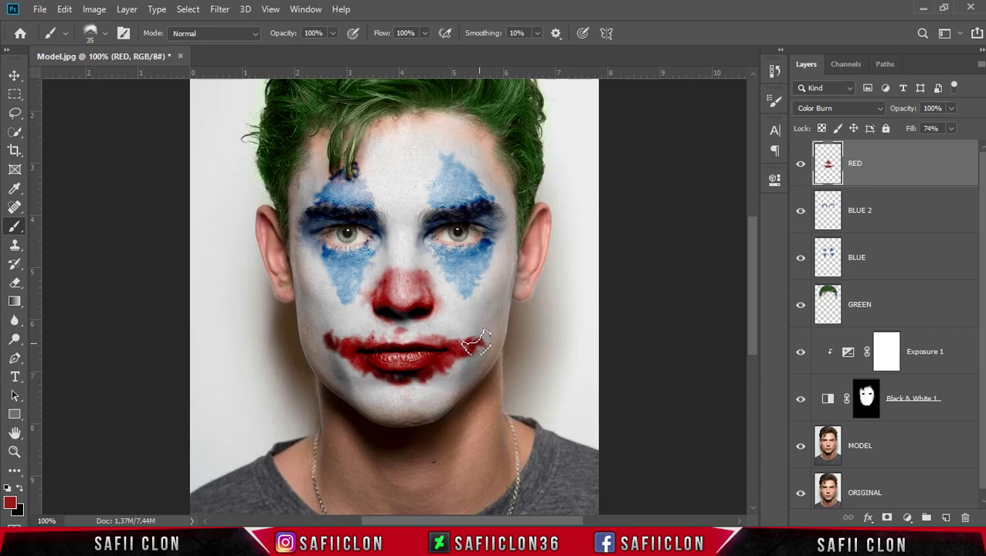
pyautogui.press('[')
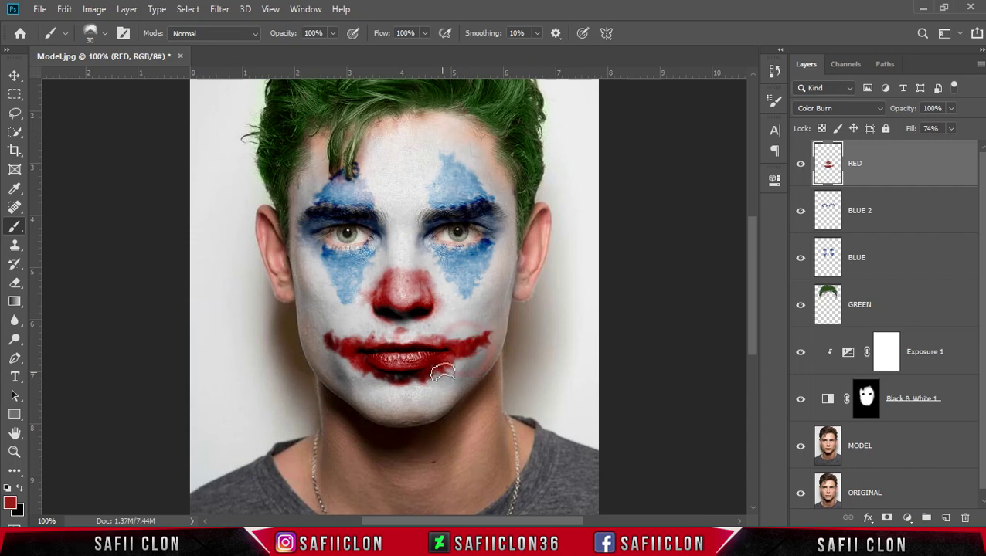
pyautogui.press('[')
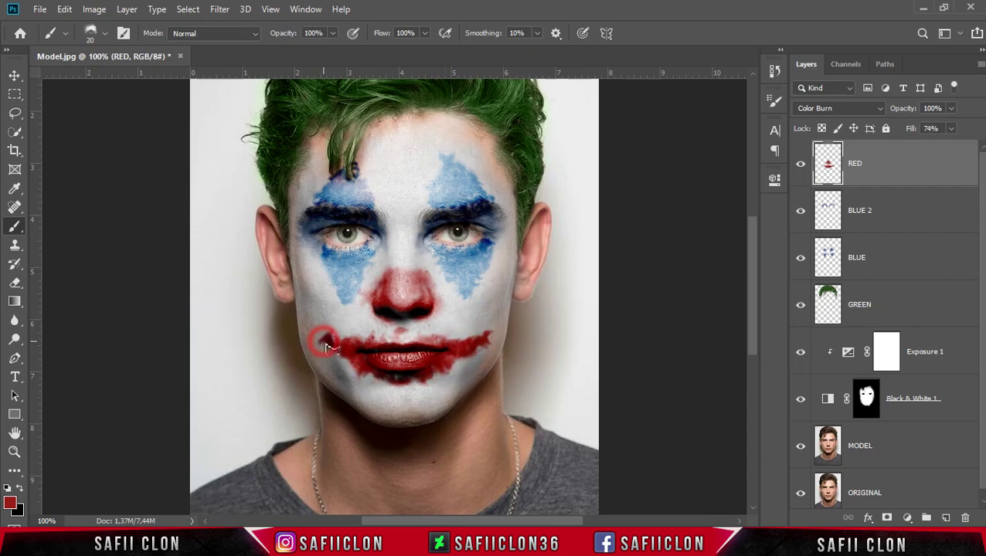
pyautogui.press(']')
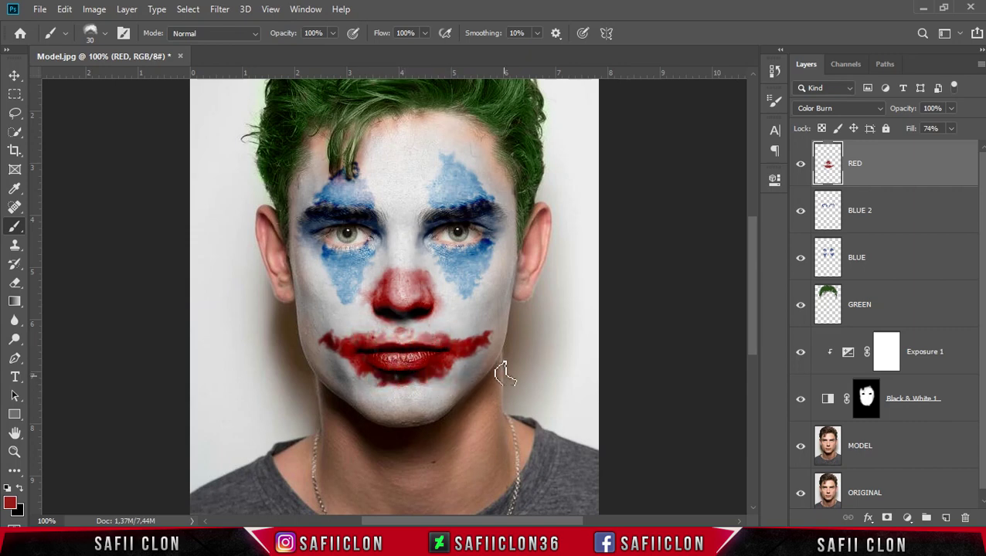
# Toggle RED's visibility to compare, then paint a red streak above the right eyebrow
pyautogui.click(802, 166)
pyautogui.click(802, 166)
pyautogui.click(802, 166)
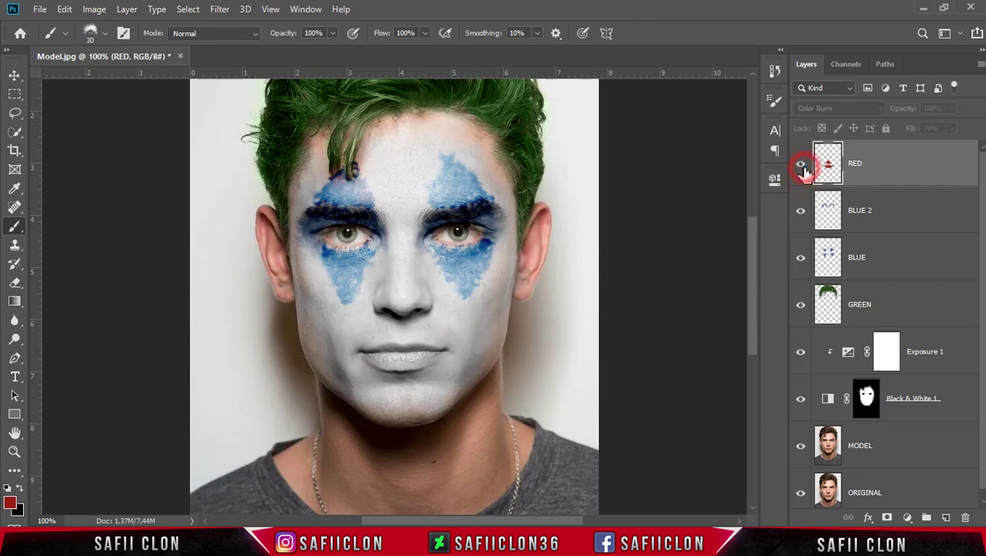
pyautogui.click(802, 165)
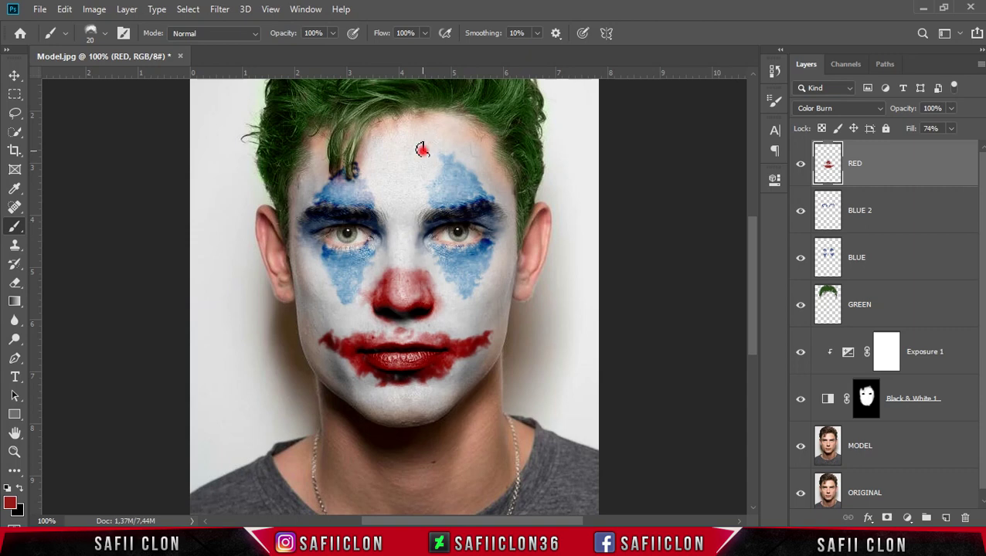
pyautogui.moveTo(422, 149)
pyautogui.mouseDown()
pyautogui.moveTo(479, 147)
pyautogui.moveTo(480, 161)
pyautogui.mouseUp()
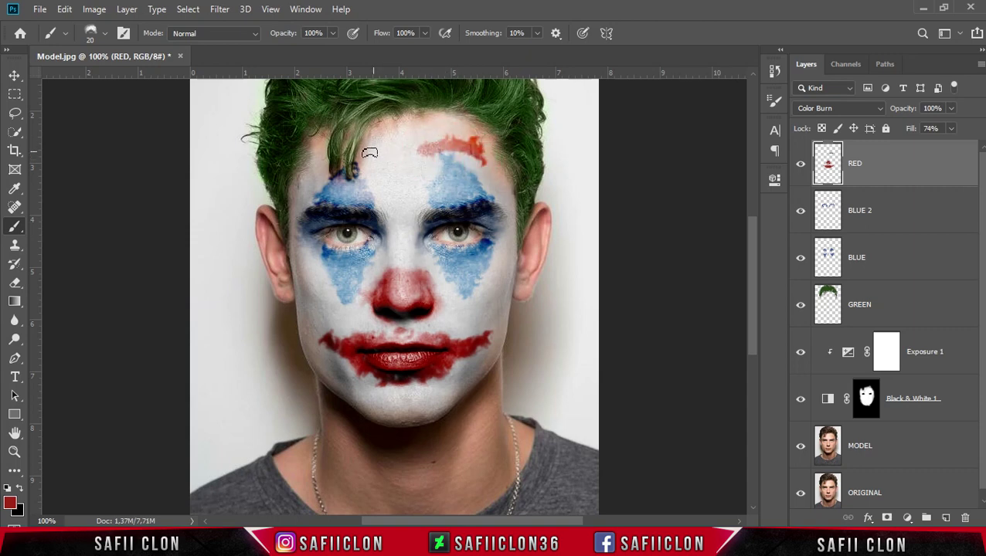
pyautogui.moveTo(380, 160); pyautogui.dragTo(360, 153)
# At 58% brush opacity, paint red streaks above the left eyebrow and mid-forehead
pyautogui.click(333, 33)
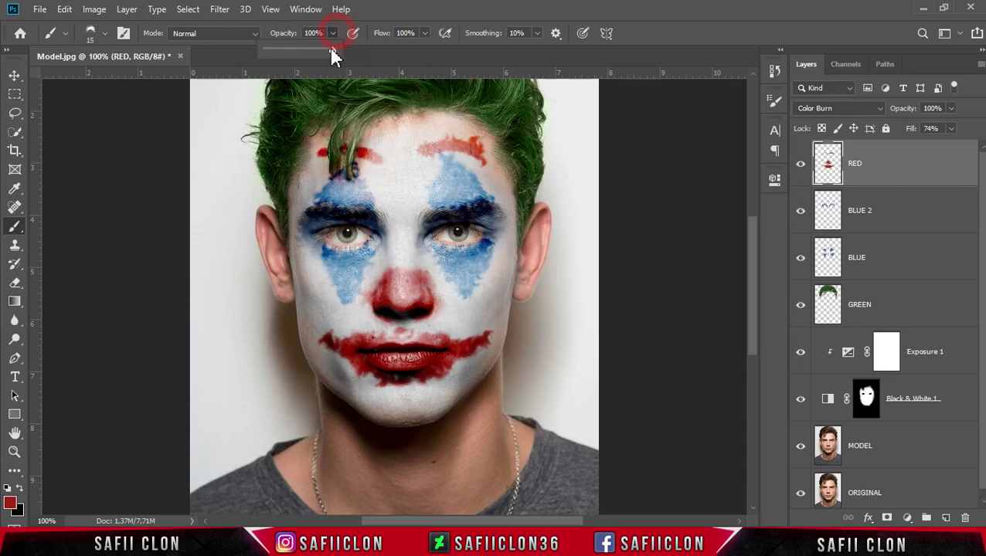
pyautogui.write('58')
pyautogui.click(322, 148)
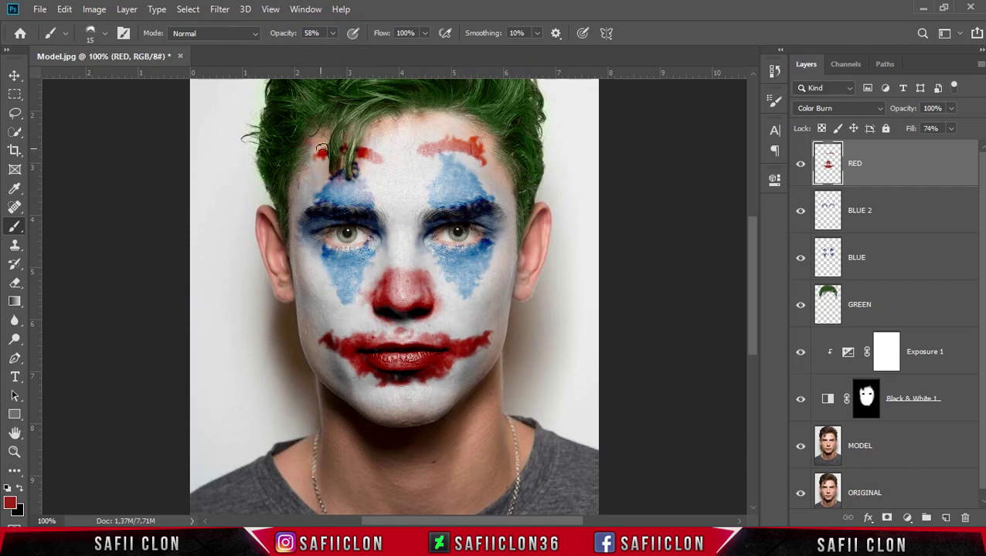
pyautogui.moveTo(316, 147); pyautogui.dragTo(324, 162)
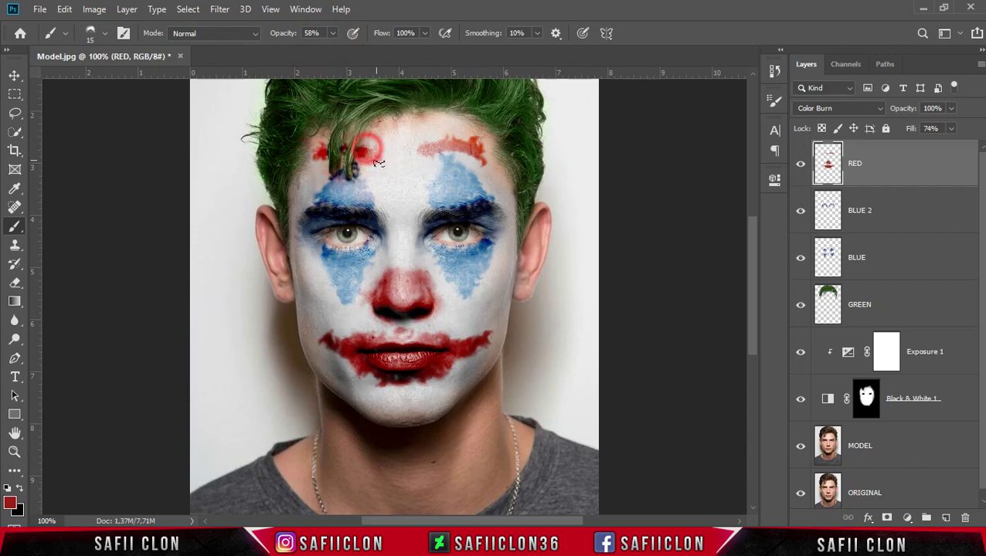
pyautogui.moveTo(415, 152); pyautogui.dragTo(427, 158)
pyautogui.press(']')
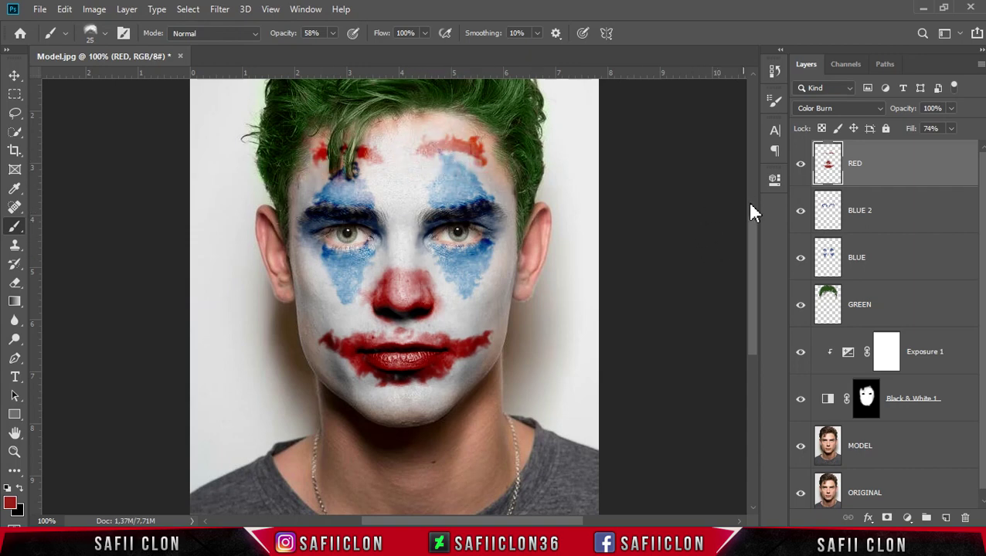
# Compare the red paint on and off, then stamp all visible layers into a new top layer
pyautogui.click(802, 169)
pyautogui.click(801, 170)
pyautogui.click(801, 168)
pyautogui.click(801, 169)
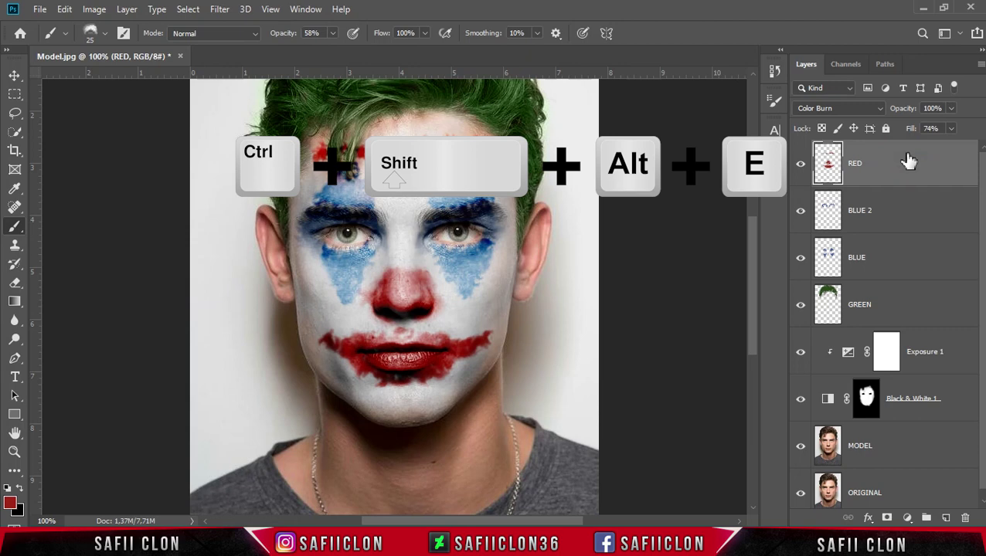
pyautogui.hotkey('ctrl', 'shift', 'alt', 'e')
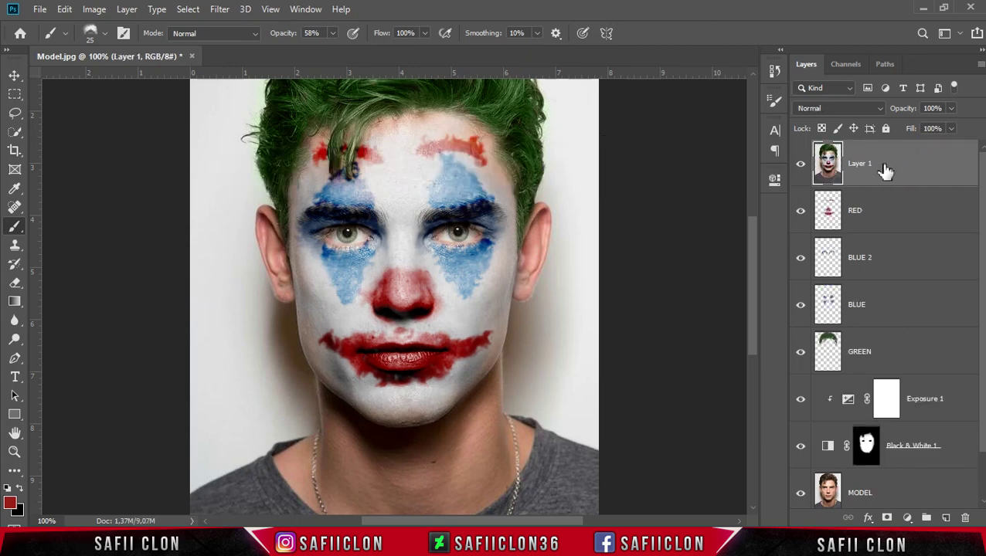
# Rename the merged stamp layer CAMERA RAW and convert it to a Smart Object
pyautogui.doubleClick(860, 163)
pyautogui.write('C')
pyautogui.press('Return')
pyautogui.moveTo(751, 268); pyautogui.dragTo(750, 248)
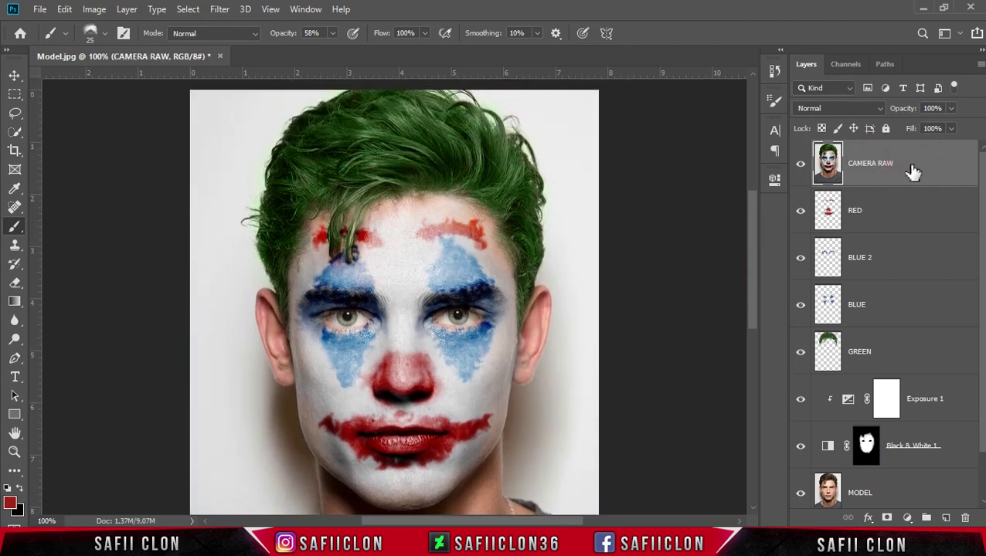
pyautogui.rightClick(910, 164)
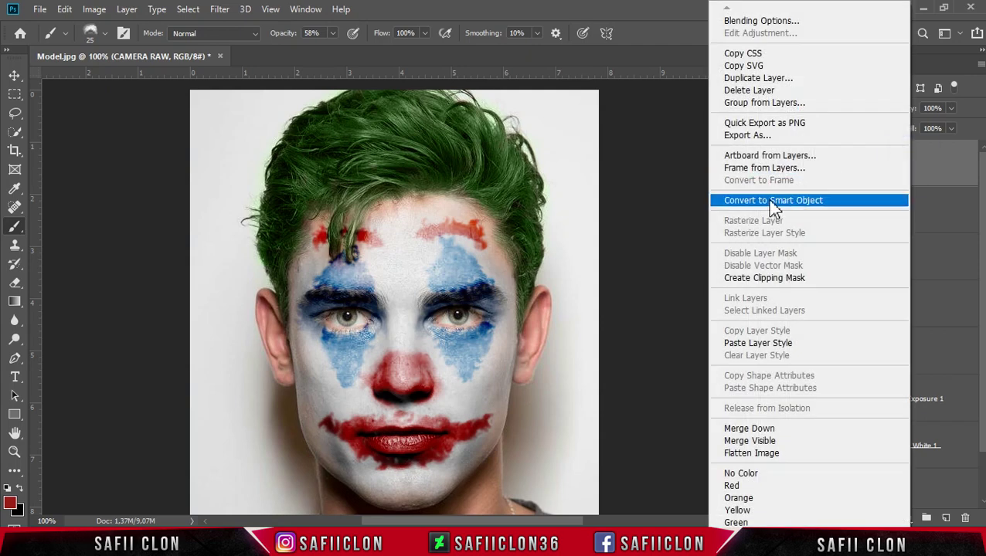
pyautogui.click(770, 201)
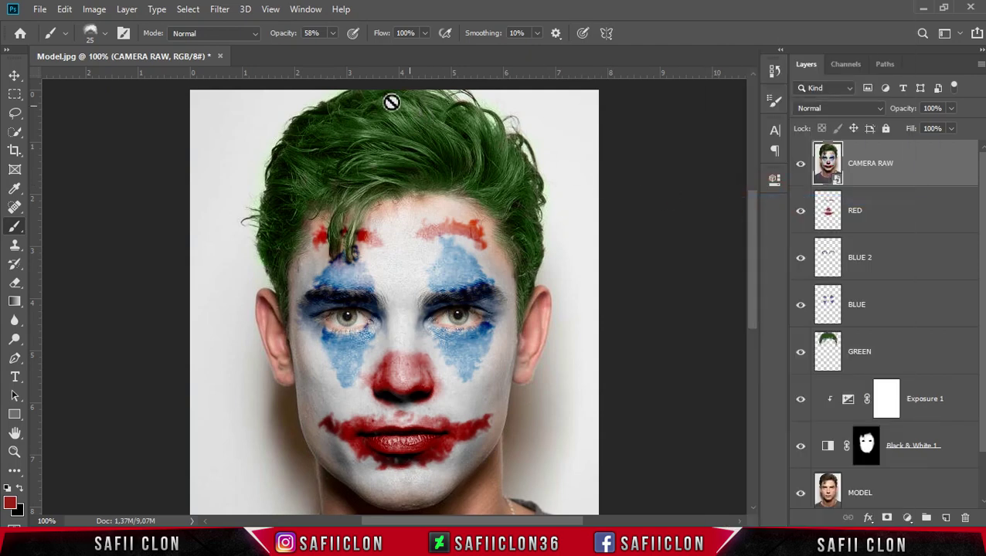
pyautogui.click(220, 10)
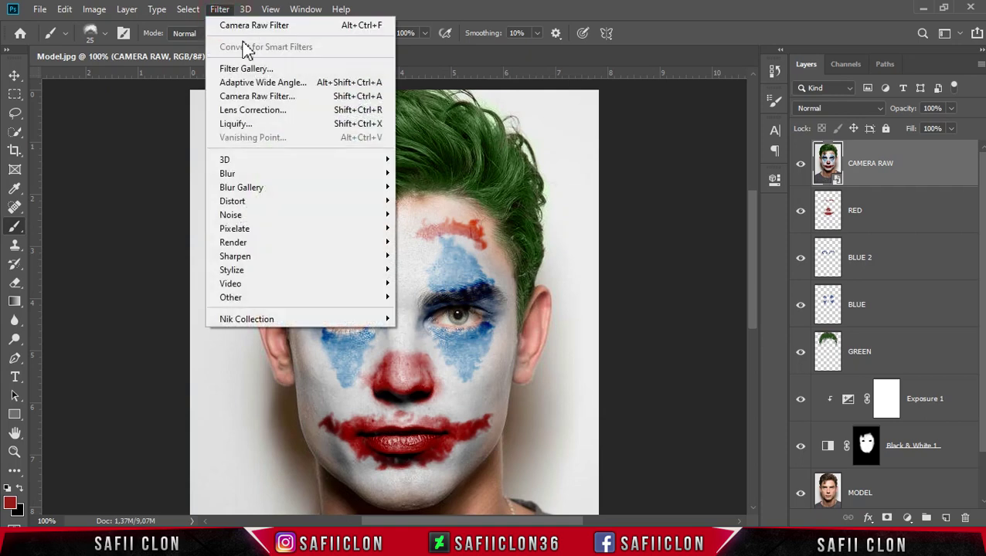
# Apply the Camera Raw filter with Temperature -7, Tint +8 and Highlights -28
pyautogui.click(266, 97)
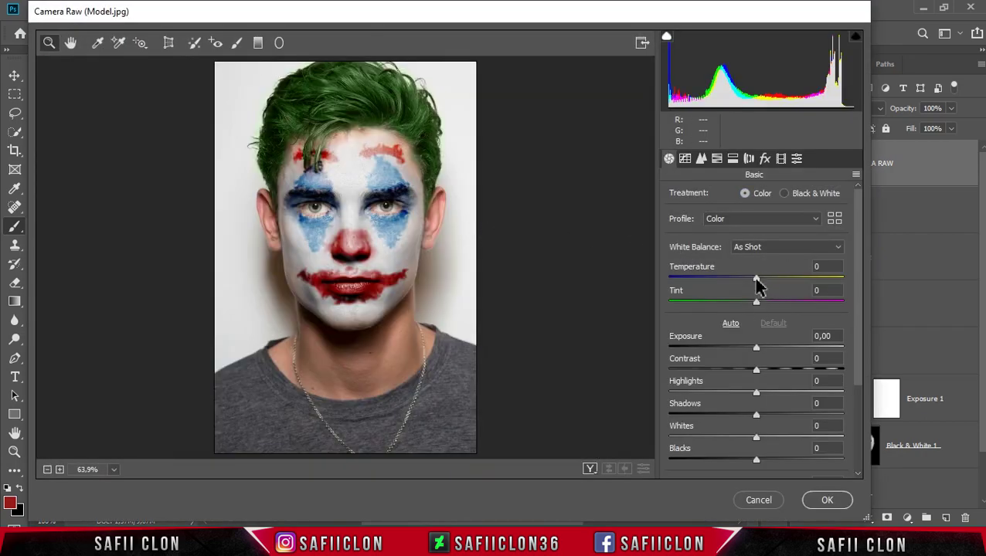
pyautogui.moveTo(758, 283); pyautogui.dragTo(751, 282)
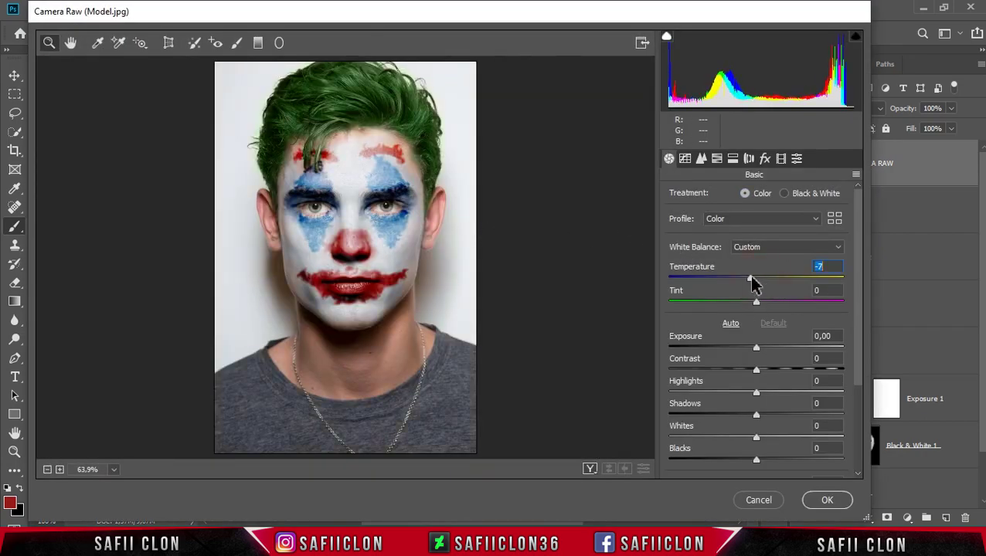
pyautogui.moveTo(758, 302); pyautogui.dragTo(763, 302)
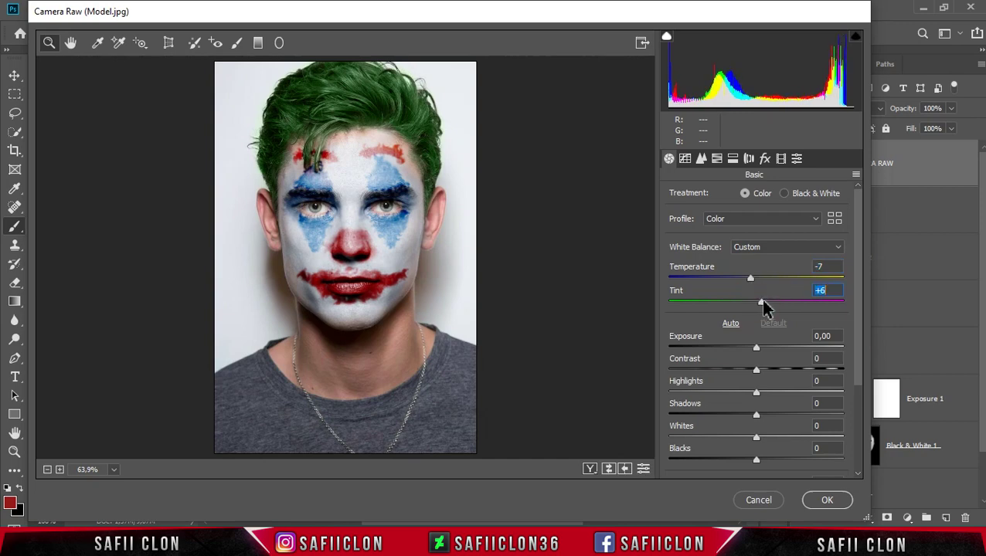
pyautogui.scroll(-1, 860, 305)
pyautogui.scroll(-2, 862, 313)
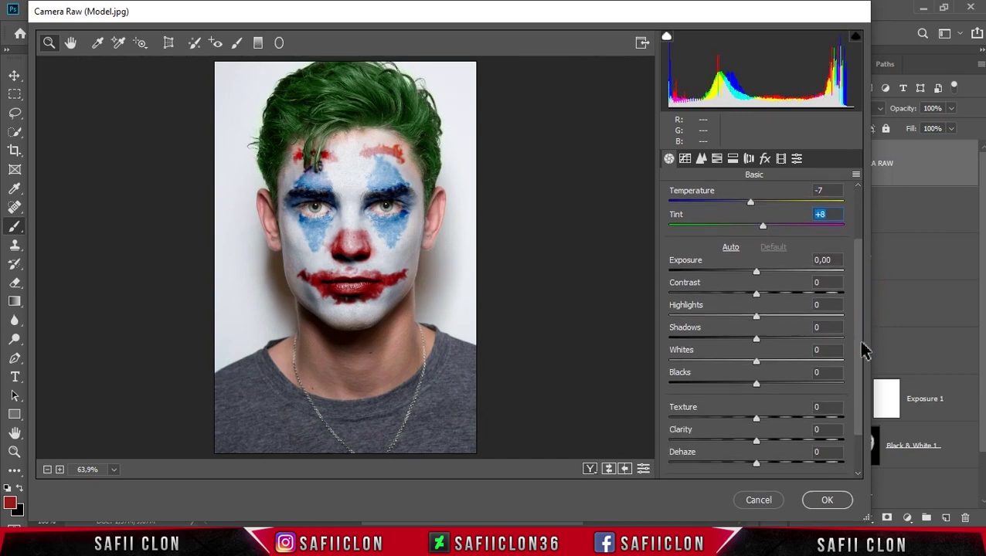
pyautogui.scroll(-1, 862, 313)
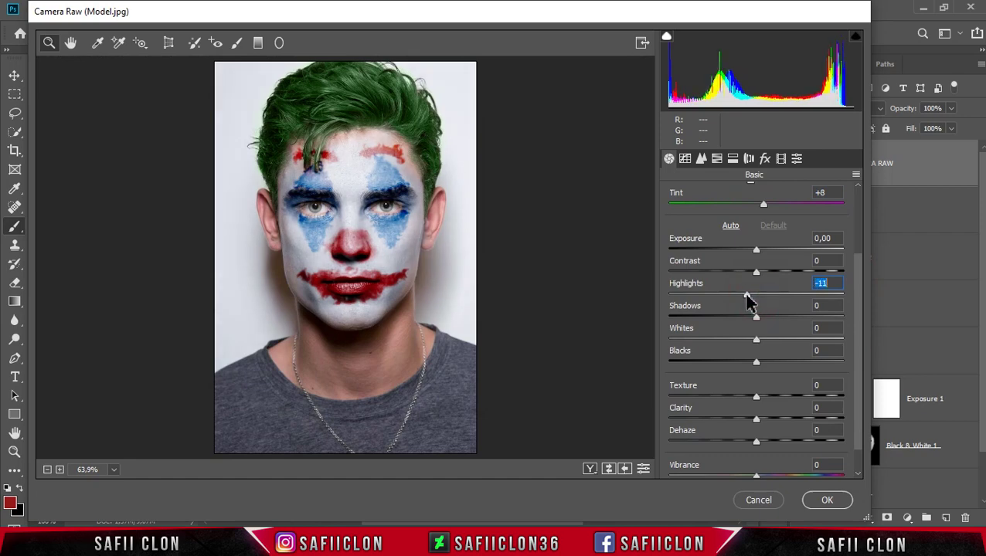
pyautogui.moveTo(756, 298)
pyautogui.mouseDown()
pyautogui.moveTo(732, 296)
pyautogui.moveTo(791, 317)
pyautogui.moveTo(772, 341)
pyautogui.moveTo(790, 362)
pyautogui.moveTo(727, 362)
pyautogui.moveTo(768, 396)
pyautogui.moveTo(788, 396)
pyautogui.mouseUp()
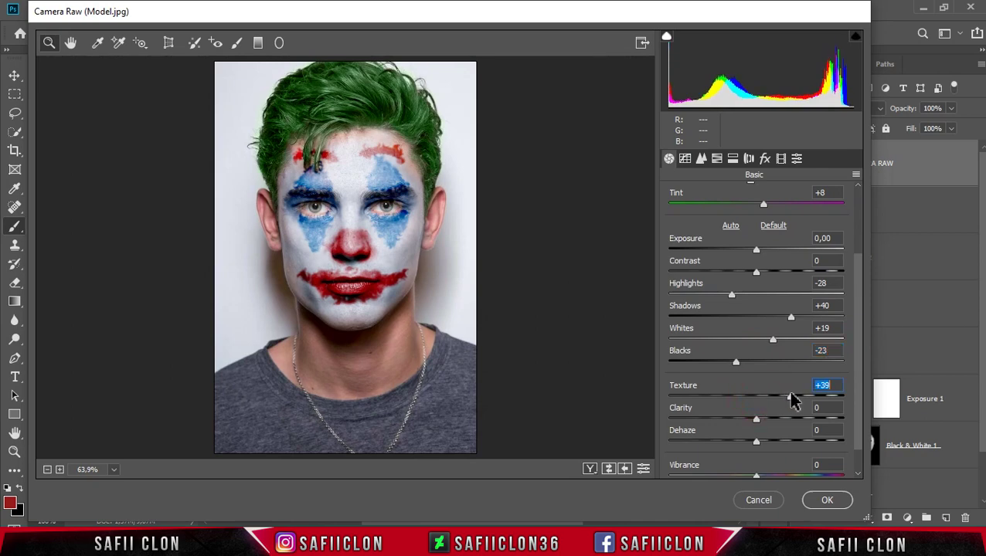
# Set Clarity to +43, Dehaze to +7 and Vibrance to -25
pyautogui.moveTo(858, 385); pyautogui.dragTo(859, 402)
pyautogui.moveTo(757, 394); pyautogui.dragTo(793, 395)
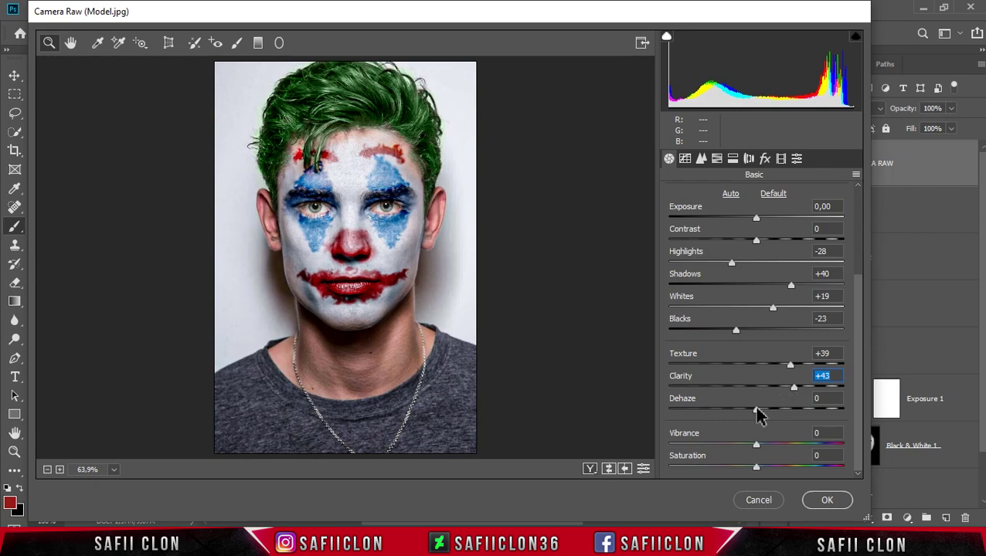
pyautogui.moveTo(757, 409); pyautogui.dragTo(761, 409)
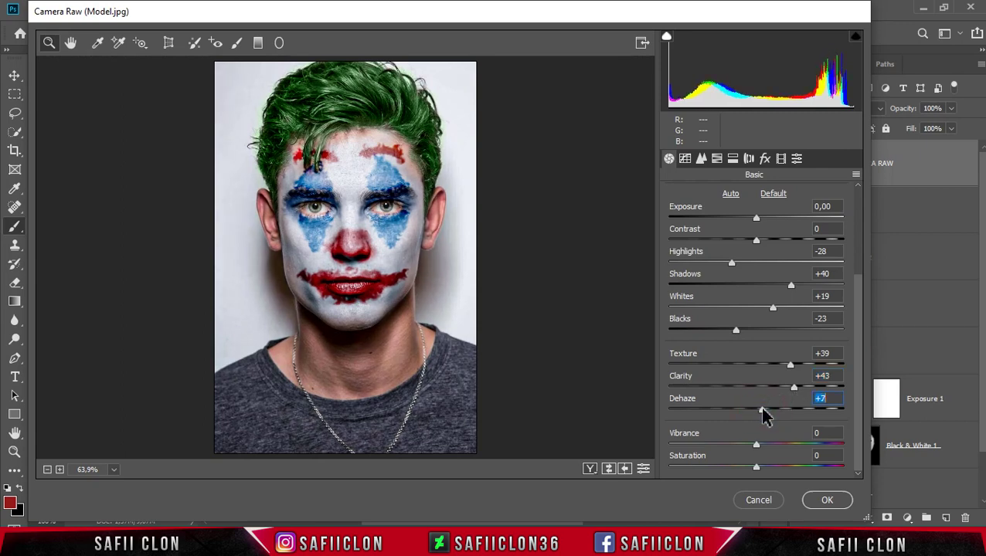
pyautogui.click(759, 446)
pyautogui.moveTo(759, 446); pyautogui.dragTo(735, 447)
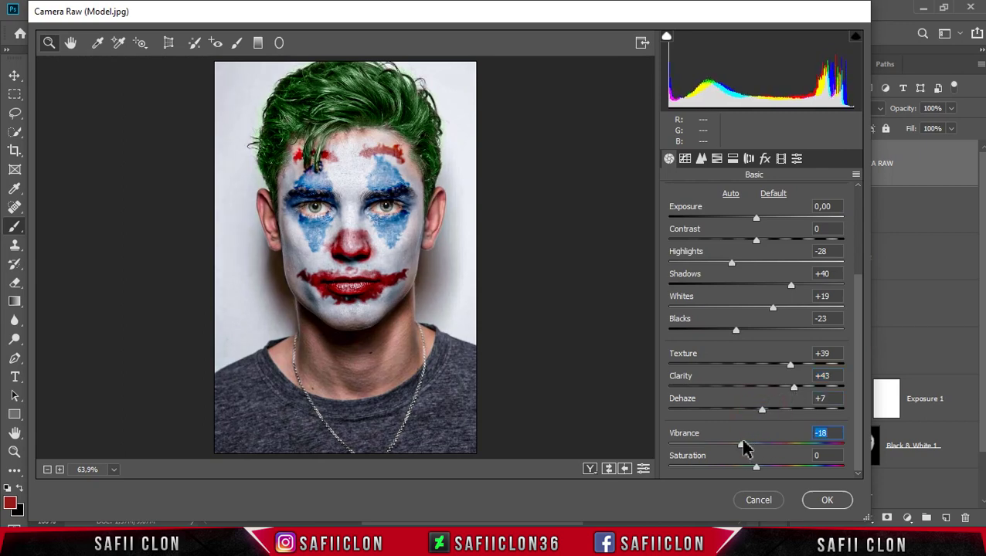
pyautogui.click(700, 161)
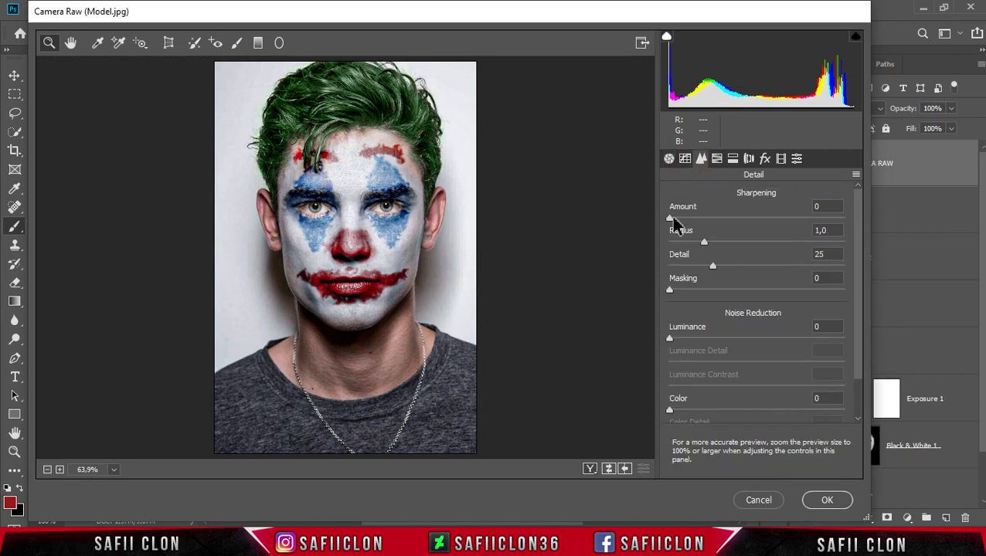
# Set sharpening Amount to 23 and shift the Aquas hue strongly and Blues hue slightly
pyautogui.moveTo(674, 222); pyautogui.dragTo(699, 218)
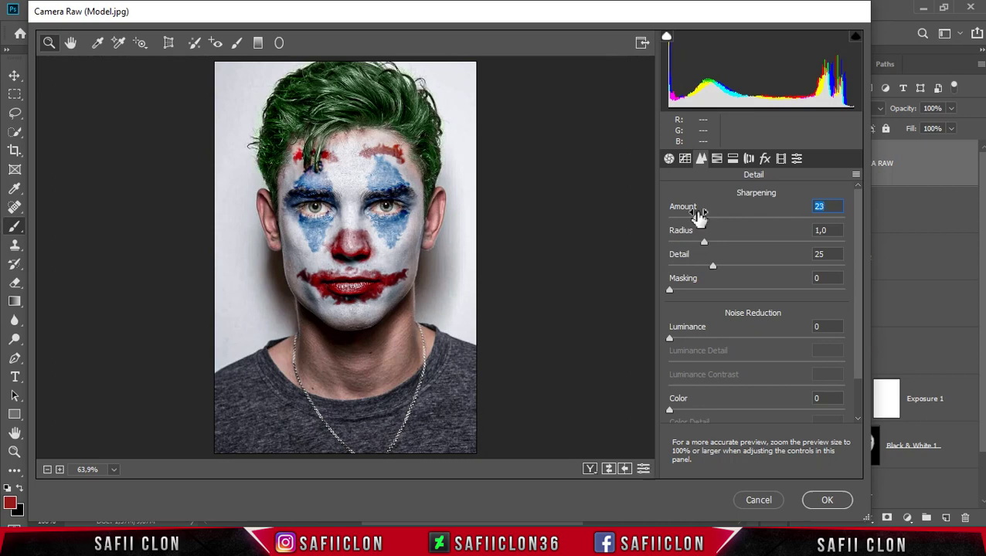
pyautogui.click(718, 160)
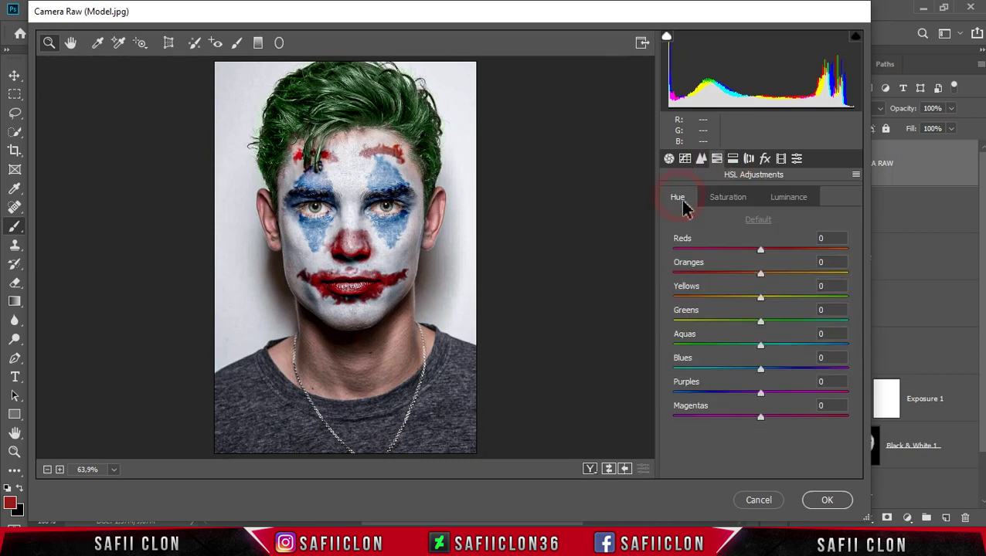
pyautogui.moveTo(761, 345); pyautogui.dragTo(829, 350)
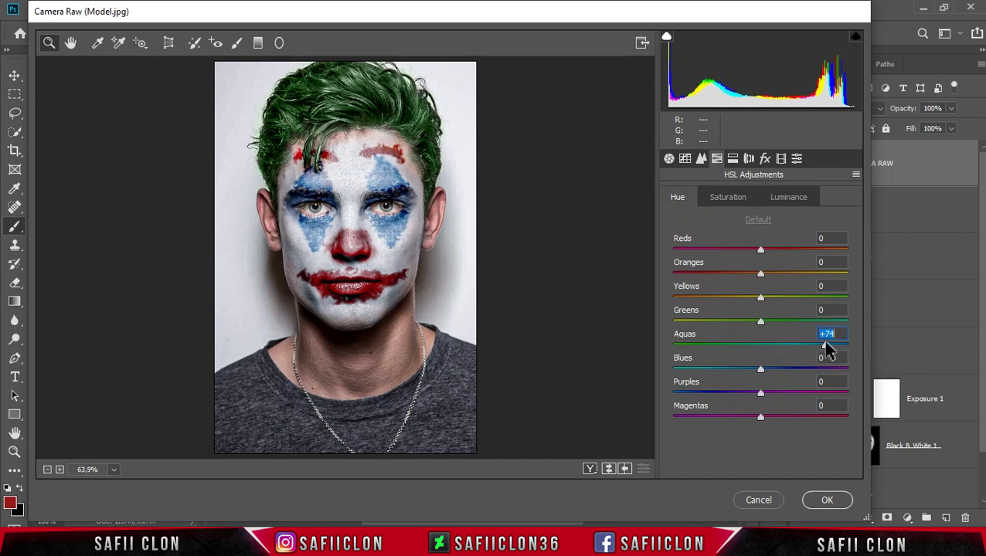
pyautogui.moveTo(760, 370); pyautogui.dragTo(755, 373)
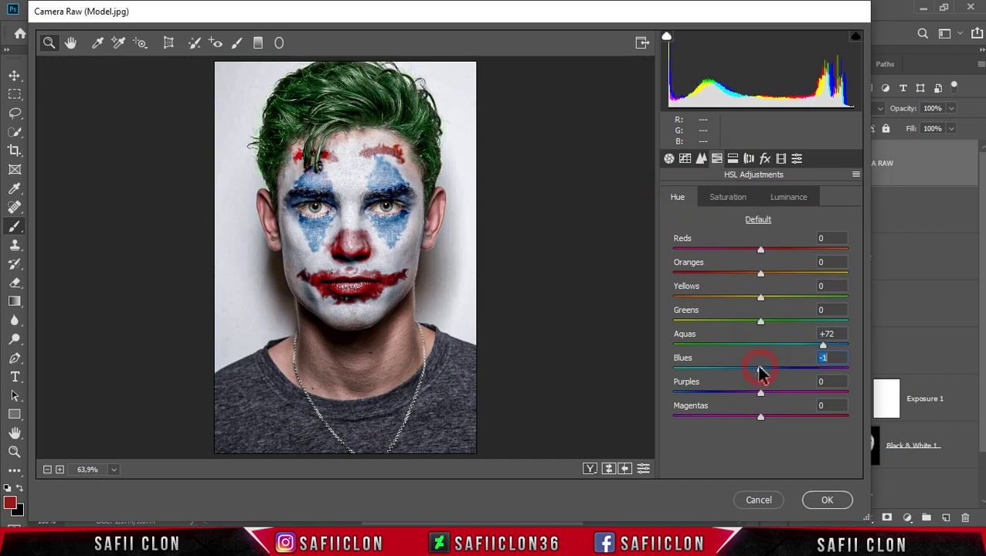
# Adjust HSL saturation: lower Reds, boost Yellows, Aquas and Blues
pyautogui.click(728, 198)
pyautogui.moveTo(761, 252)
pyautogui.mouseDown()
pyautogui.moveTo(751, 261)
pyautogui.moveTo(740, 249)
pyautogui.mouseUp()
pyautogui.moveTo(764, 300)
pyautogui.mouseDown()
pyautogui.moveTo(773, 300)
pyautogui.moveTo(775, 325)
pyautogui.moveTo(792, 325)
pyautogui.mouseUp()
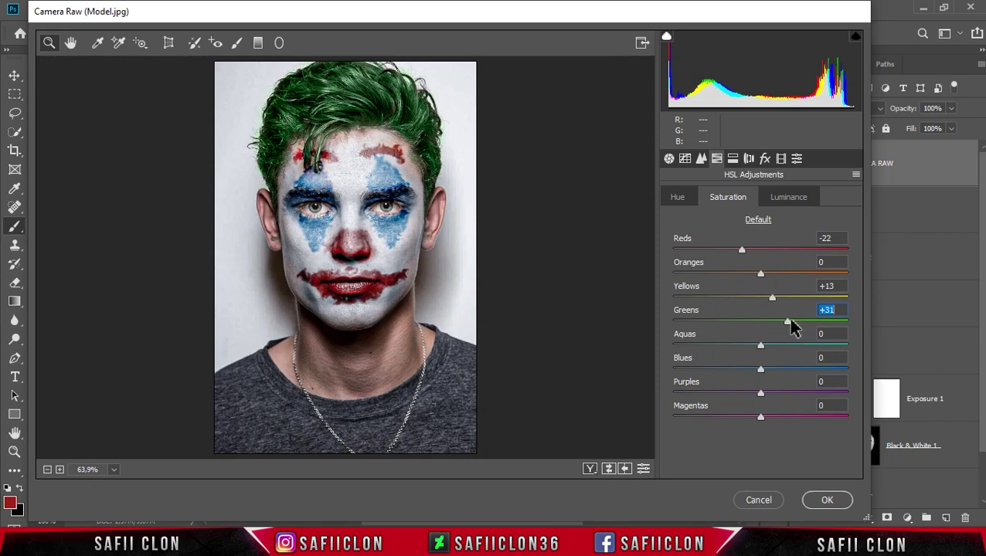
pyautogui.moveTo(762, 346); pyautogui.dragTo(778, 346)
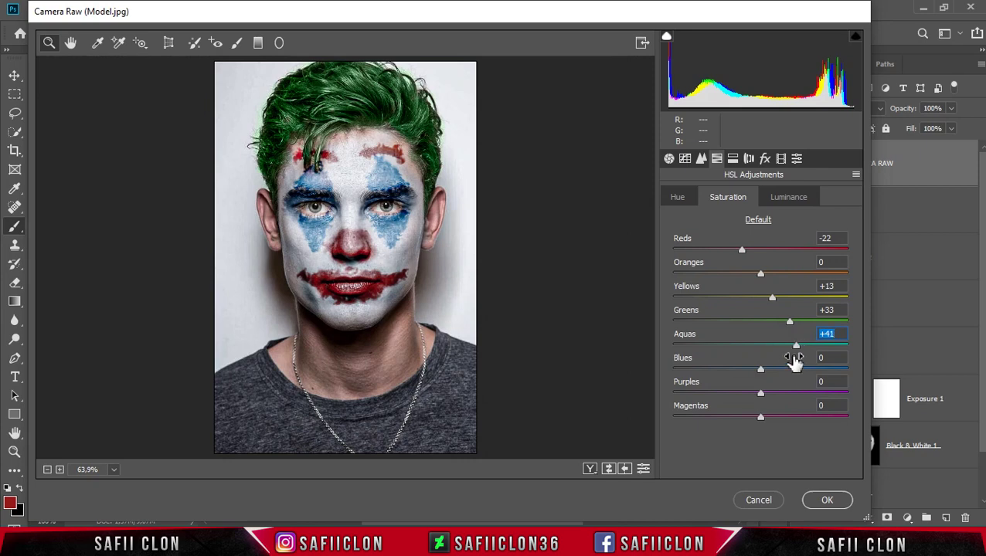
pyautogui.moveTo(761, 371); pyautogui.dragTo(791, 374)
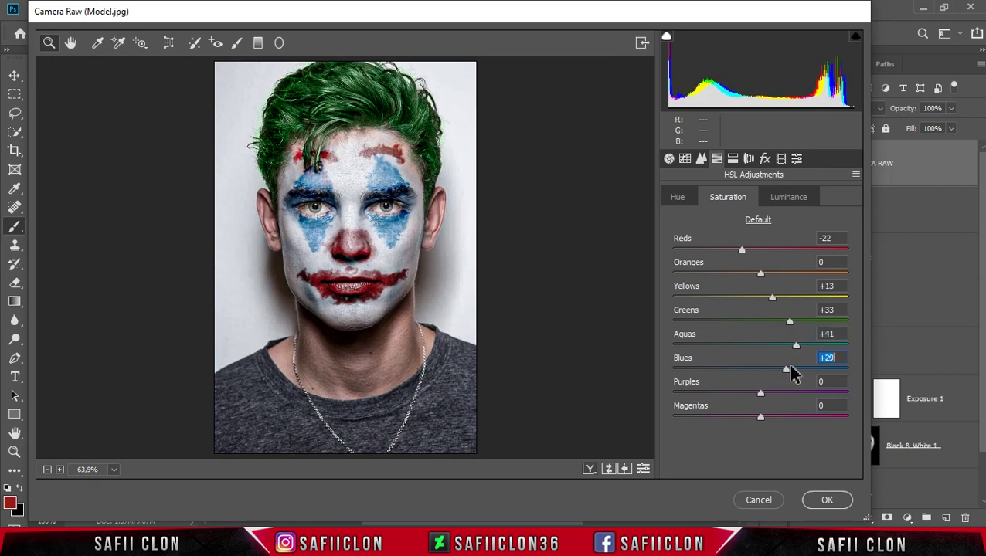
# Raise the Greens luminance to +40
pyautogui.click(789, 203)
pyautogui.moveTo(761, 323); pyautogui.dragTo(799, 323)
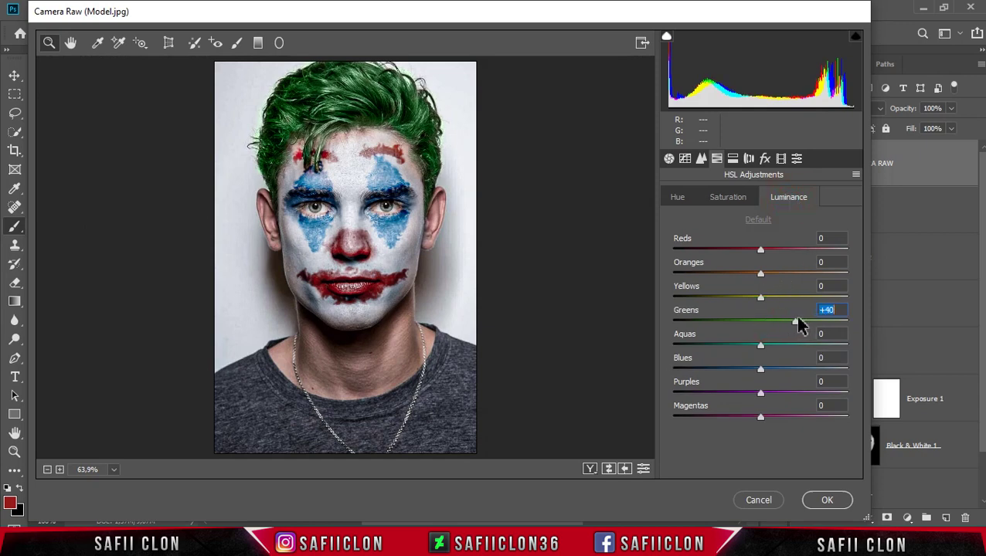
pyautogui.click(767, 160)
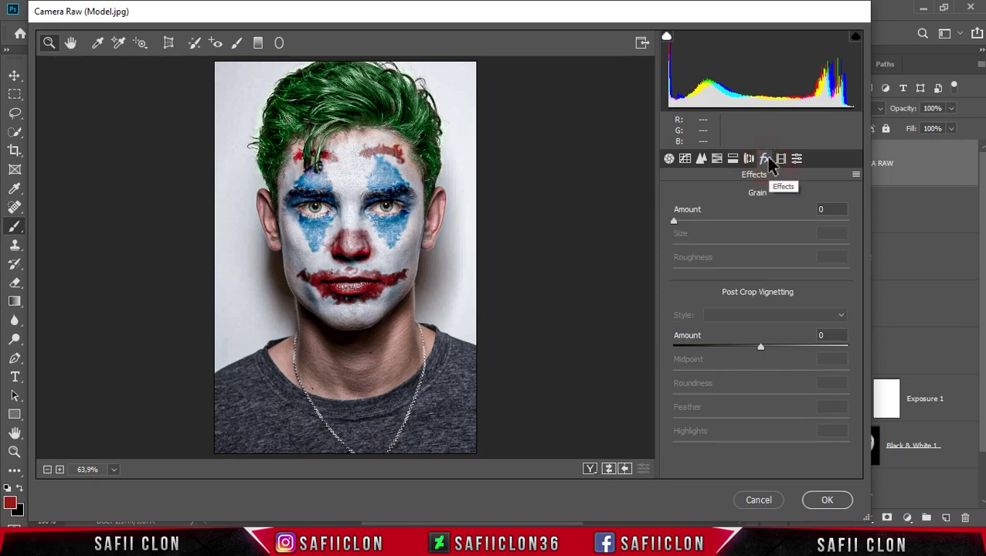
# Add a -23 post-crop vignette and set Green Primary Hue +36, Blue Primary Hue -20
pyautogui.moveTo(761, 347); pyautogui.dragTo(739, 349)
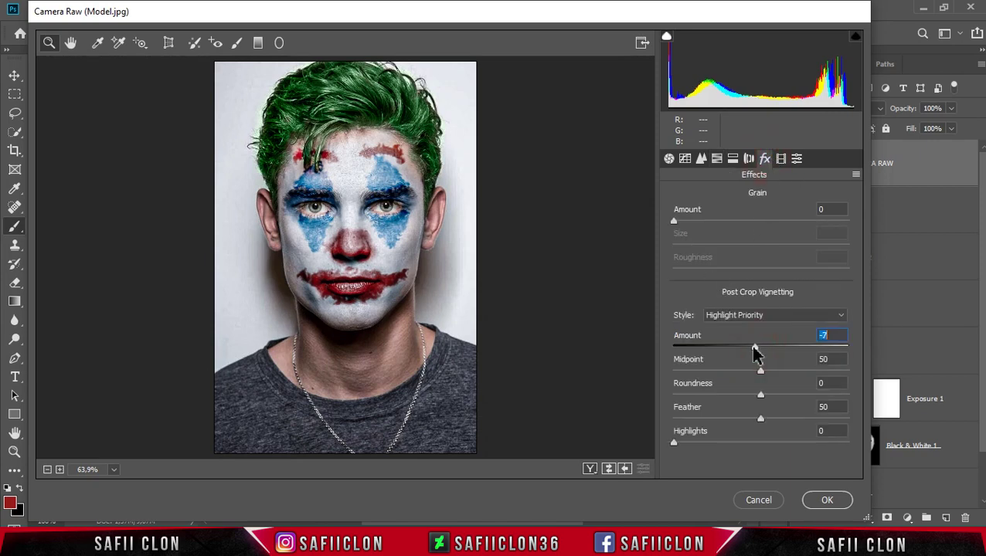
pyautogui.click(781, 160)
pyautogui.moveTo(760, 364); pyautogui.dragTo(784, 367)
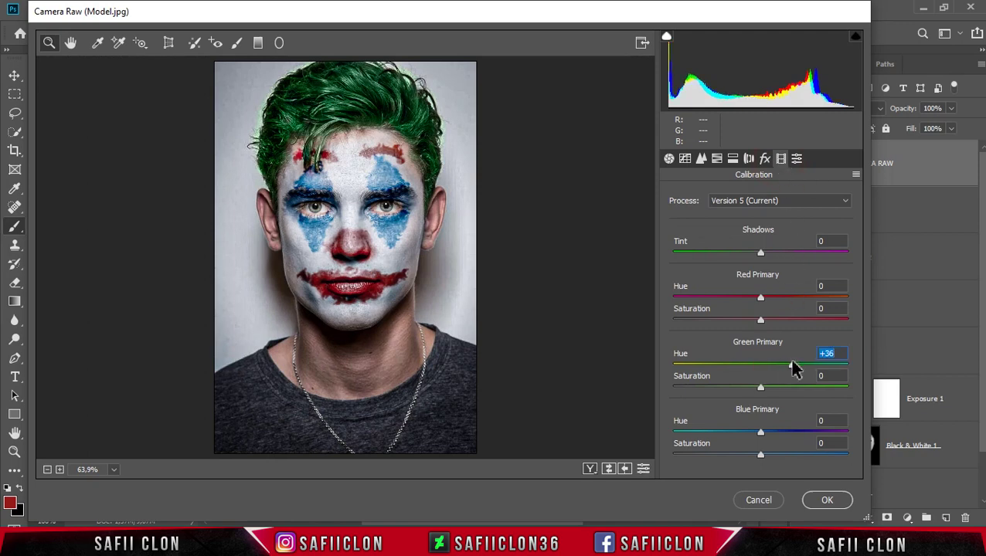
pyautogui.moveTo(760, 432); pyautogui.dragTo(753, 438)
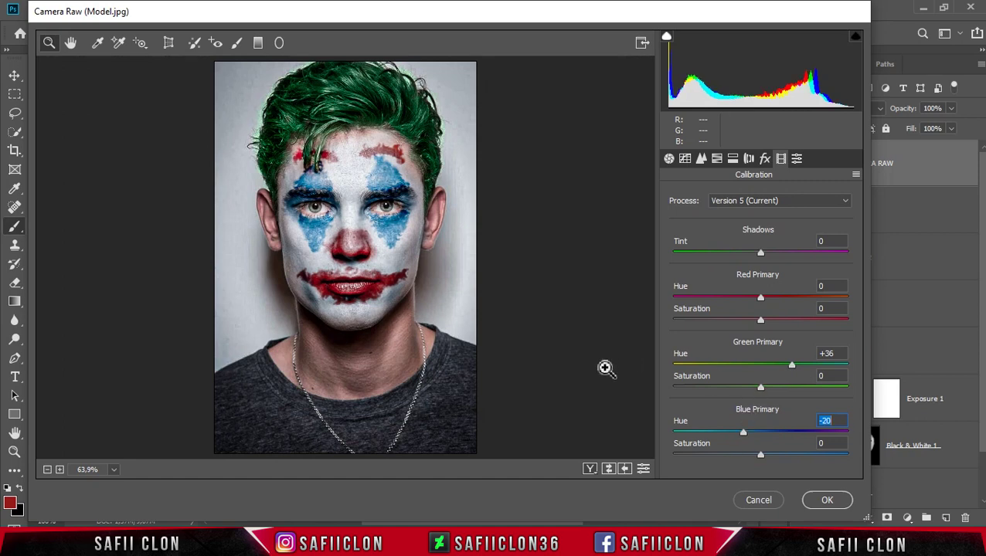
# Compare before/after views, then apply the Camera Raw grade to the layer
pyautogui.click(591, 470)
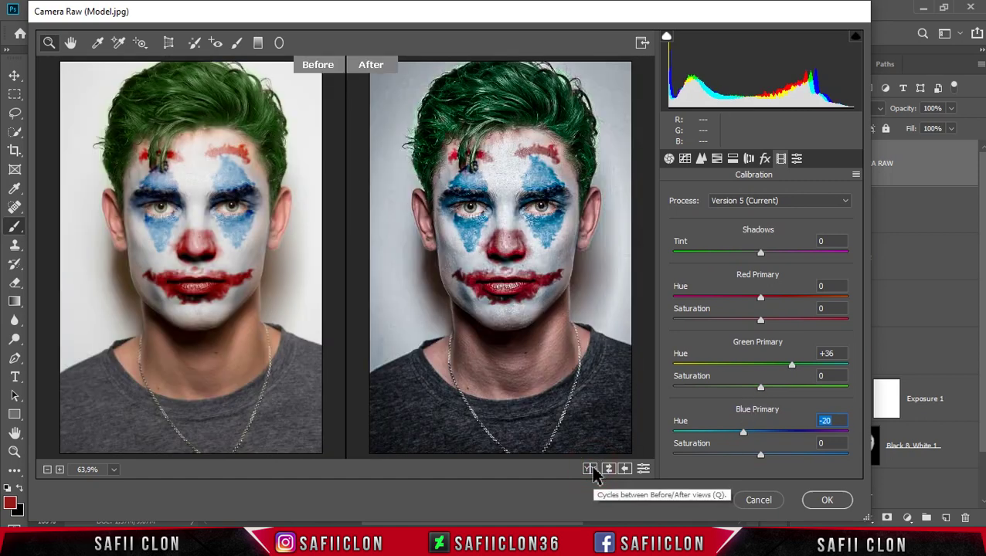
pyautogui.click(591, 469)
pyautogui.click(590, 469)
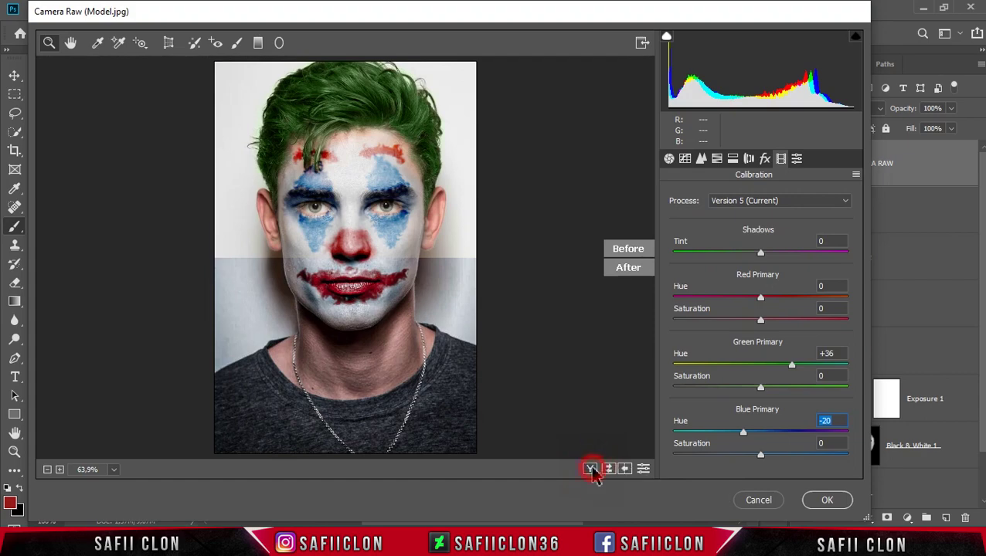
pyautogui.click(591, 469)
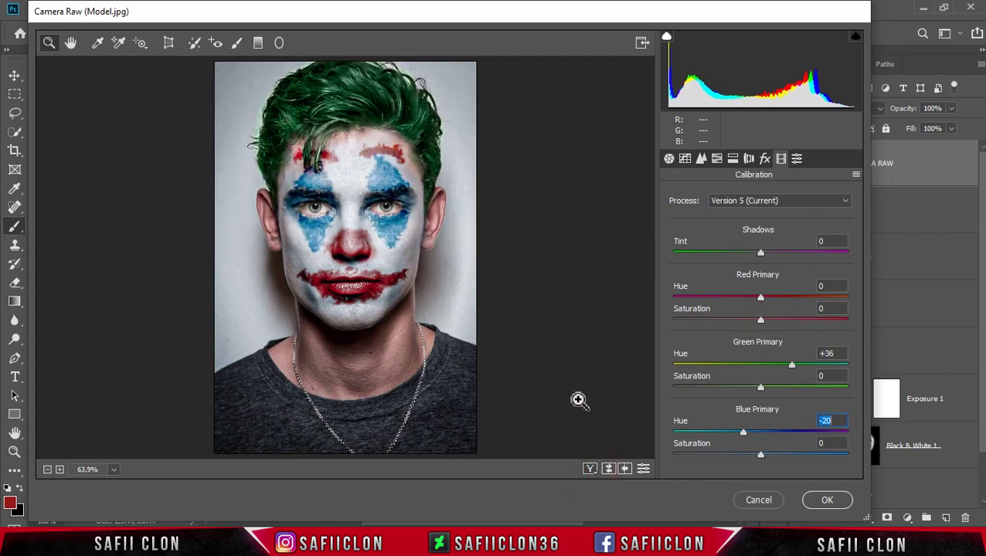
pyautogui.click(818, 500)
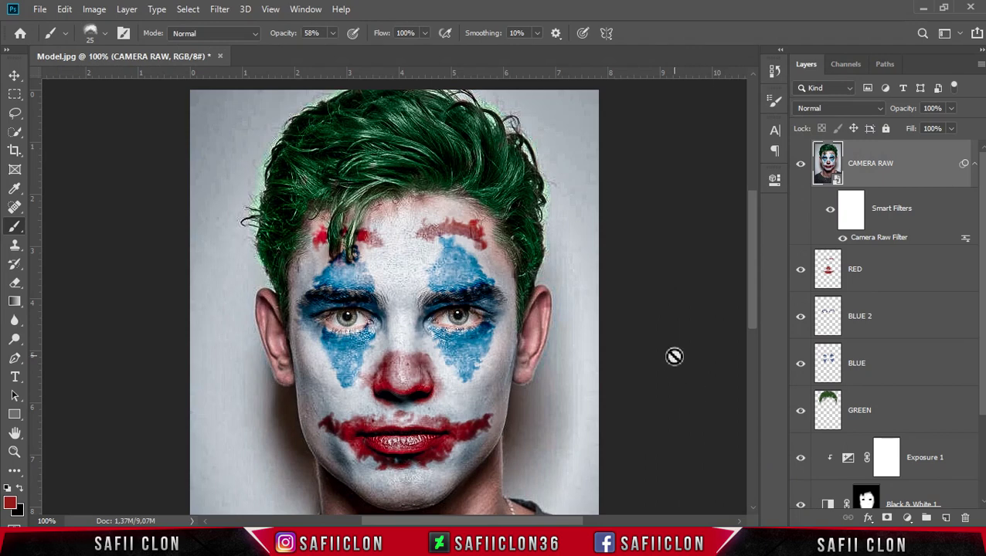
# Fit the image in the window and toggle the CAMERA RAW layer to compare
pyautogui.hotkey('ctrl', '-')
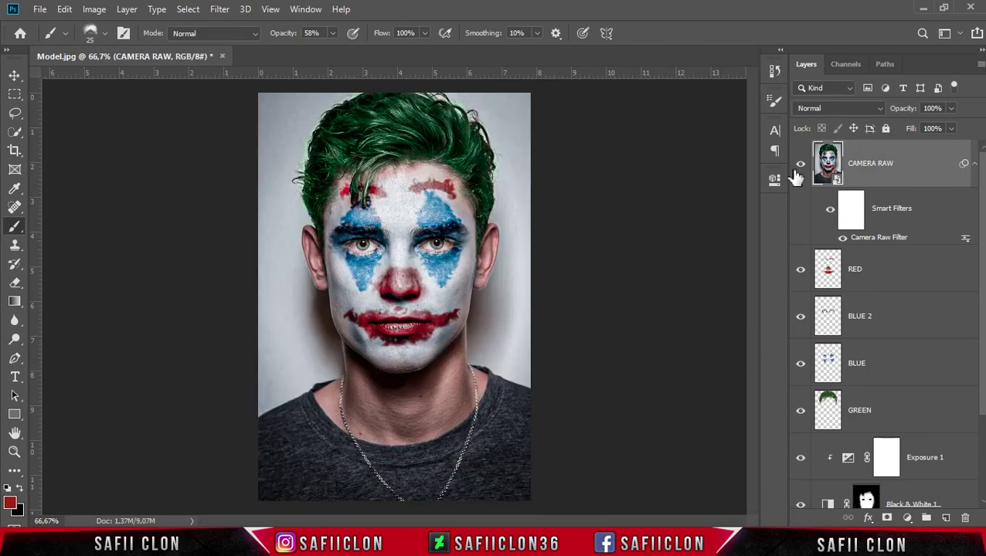
pyautogui.click(800, 164)
pyautogui.click(801, 164)
pyautogui.click(923, 169)
pyautogui.scroll(-3, 916, 270)
# Group the layers from CAMERA RAW to MODEL into a group named EDIT
pyautogui.keyDown('shift'); pyautogui.click(904, 440); pyautogui.keyUp('shift')
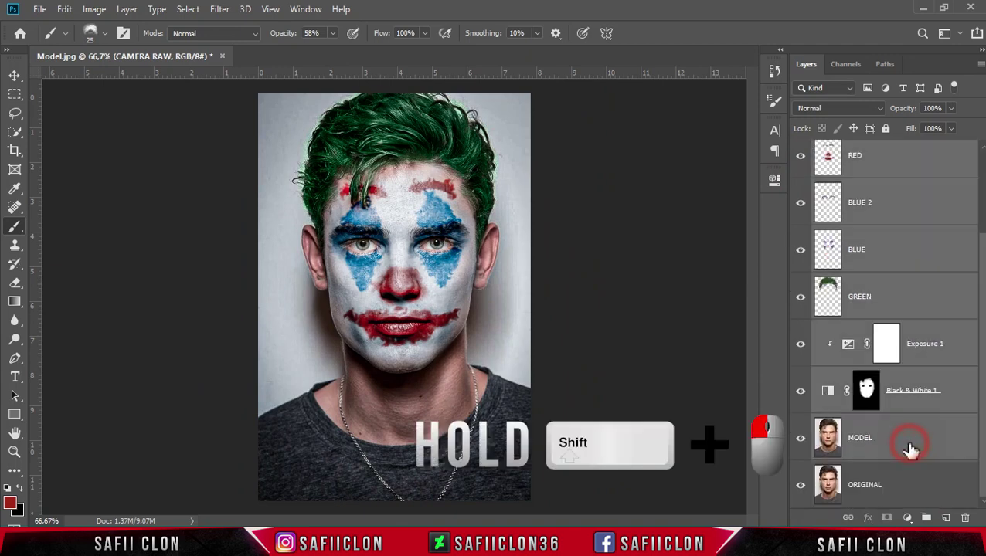
pyautogui.rightClick(904, 442)
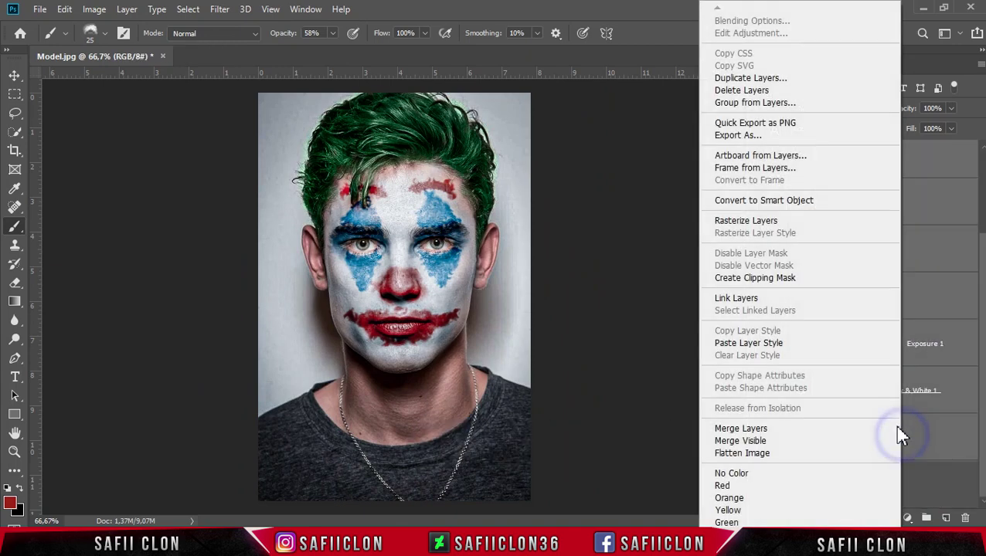
pyautogui.click(740, 103)
pyautogui.write('EDIT')
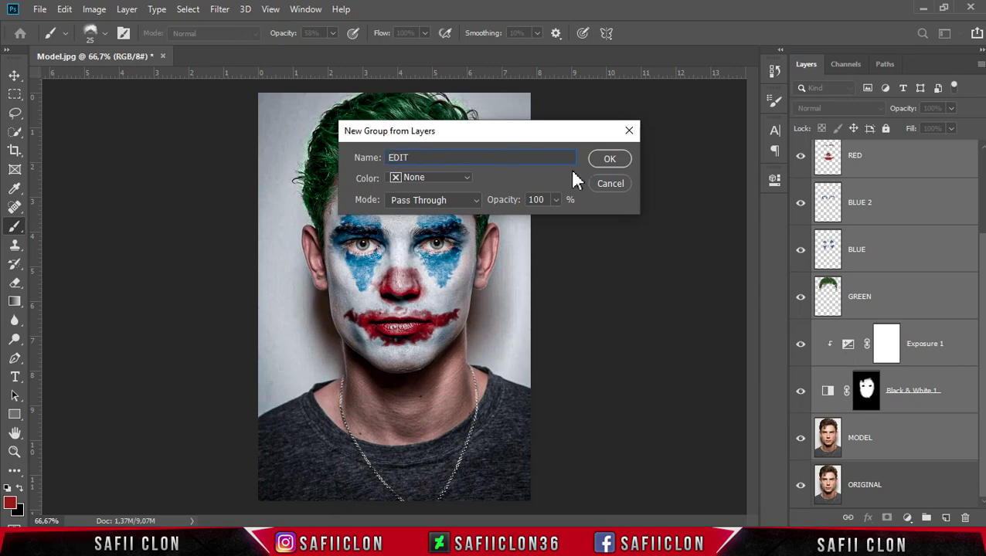
pyautogui.click(609, 159)
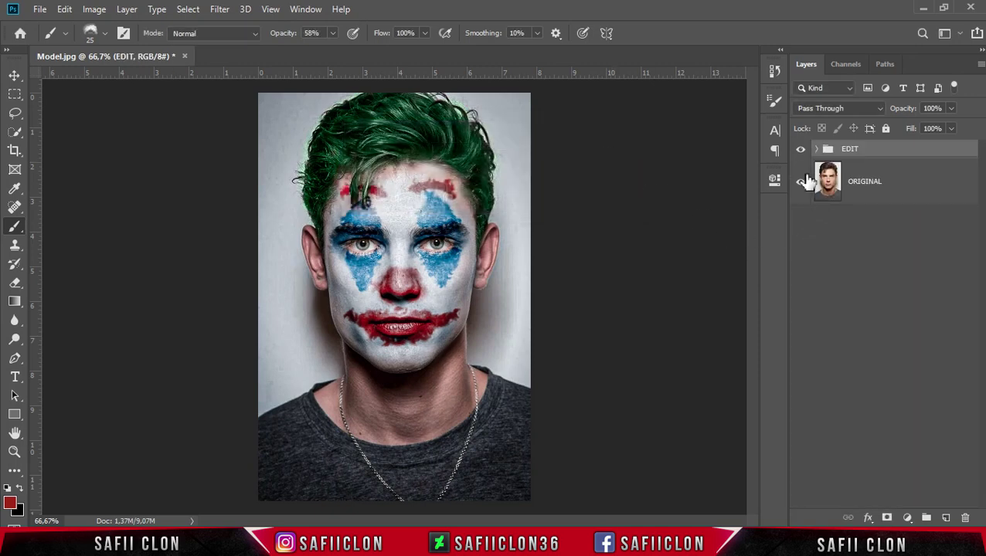
# Toggle the EDIT group's visibility to compare the Joker edit with the original face
pyautogui.click(800, 151)
pyautogui.click(800, 152)
pyautogui.click(800, 151)
pyautogui.click(800, 153)
pyautogui.click(800, 153)
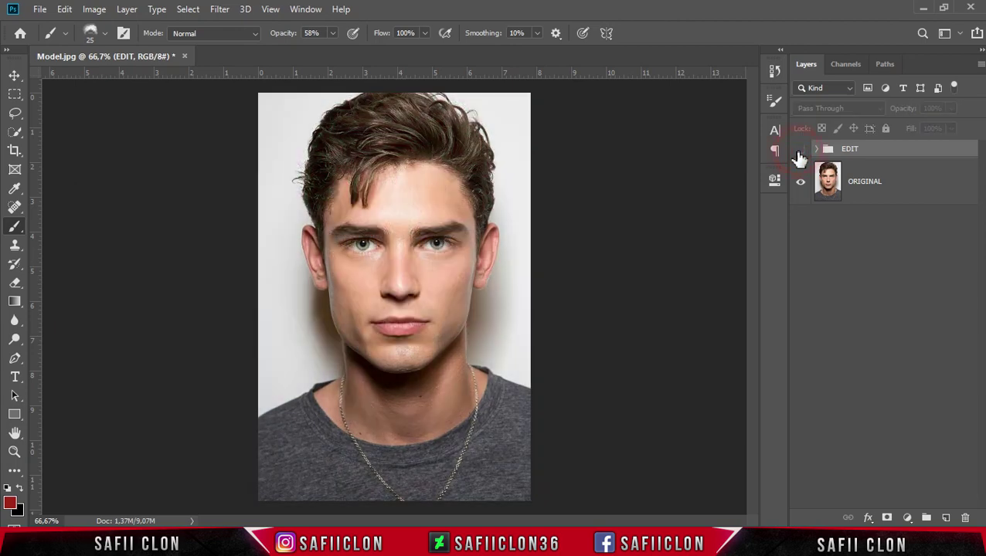
pyautogui.click(799, 151)
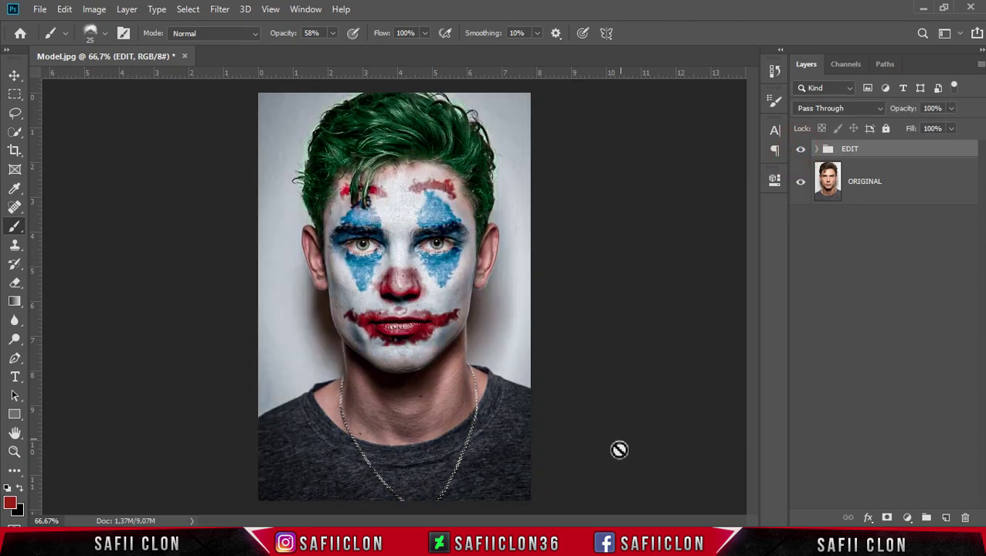